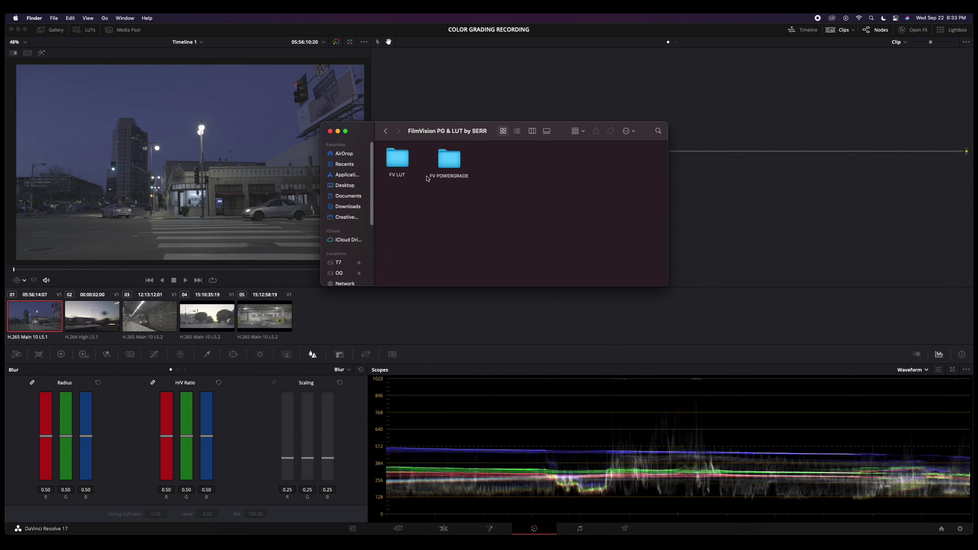
Copy FilmVision.cube from the FV LUT folder, then close that folder window
double_click(400, 165)
right_click(401, 159)
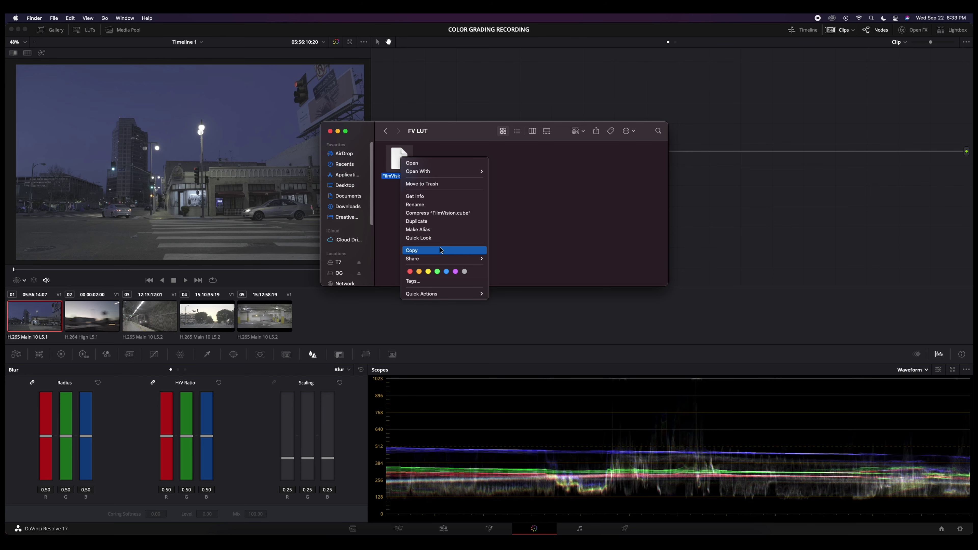
key(Escape)
click(330, 131)
Bring DaVinci Resolve back to the front and open Project Settings from the File menu
click(156, 34)
click(77, 17)
click(96, 187)
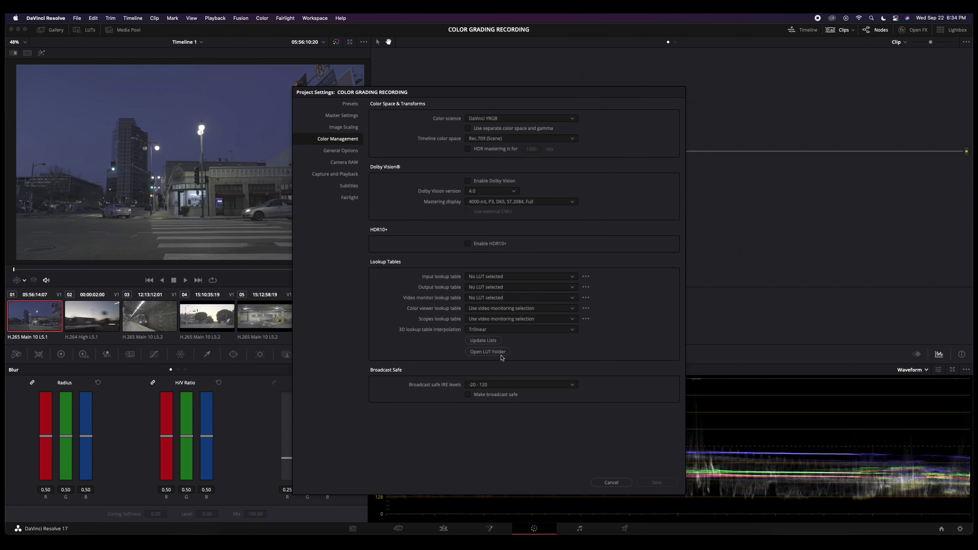
Create a SERR folder in Resolve's LUT folder and paste FilmVision.cube into it
click(487, 352)
right_click(719, 277)
click(727, 281)
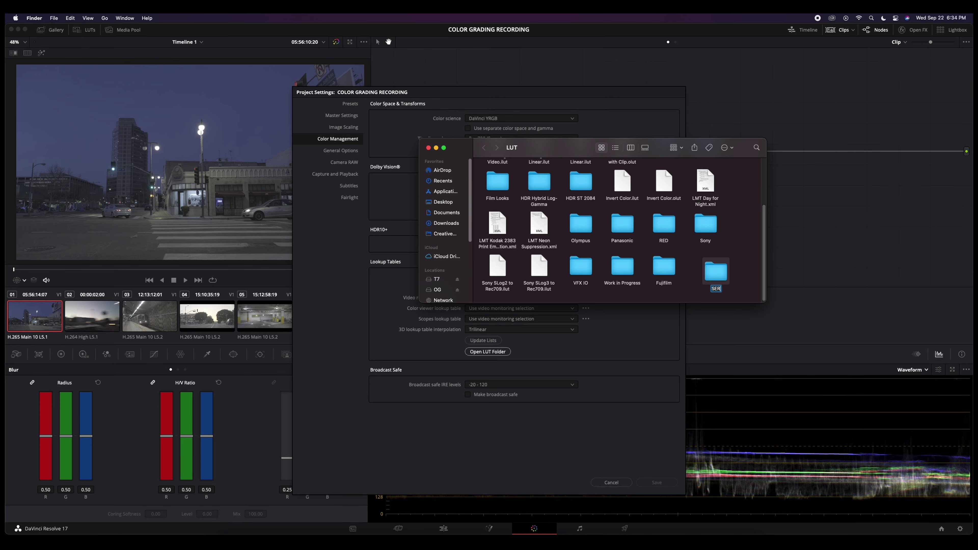
double_click(725, 272)
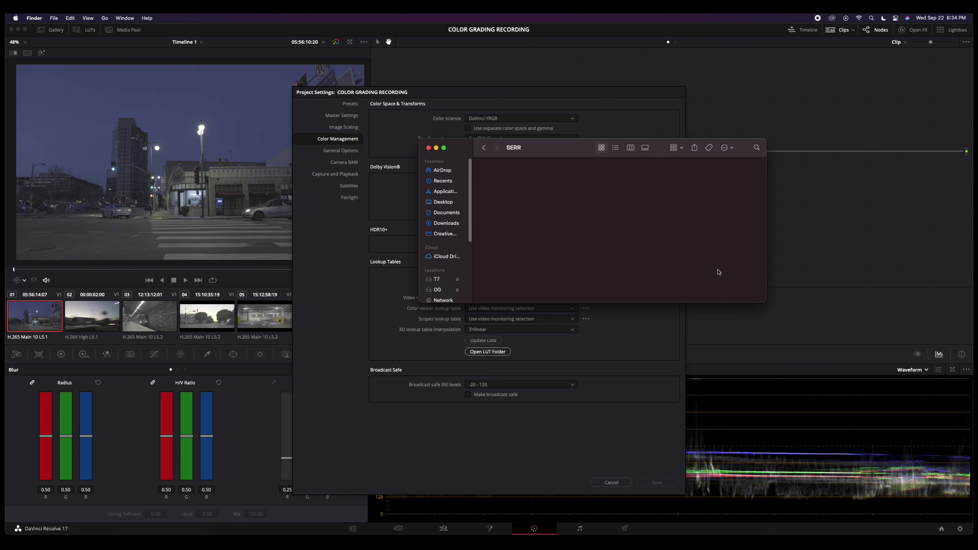
right_click(523, 194)
click(547, 210)
Close the SERR folder window, refresh the LUT lists and save the project settings
click(428, 148)
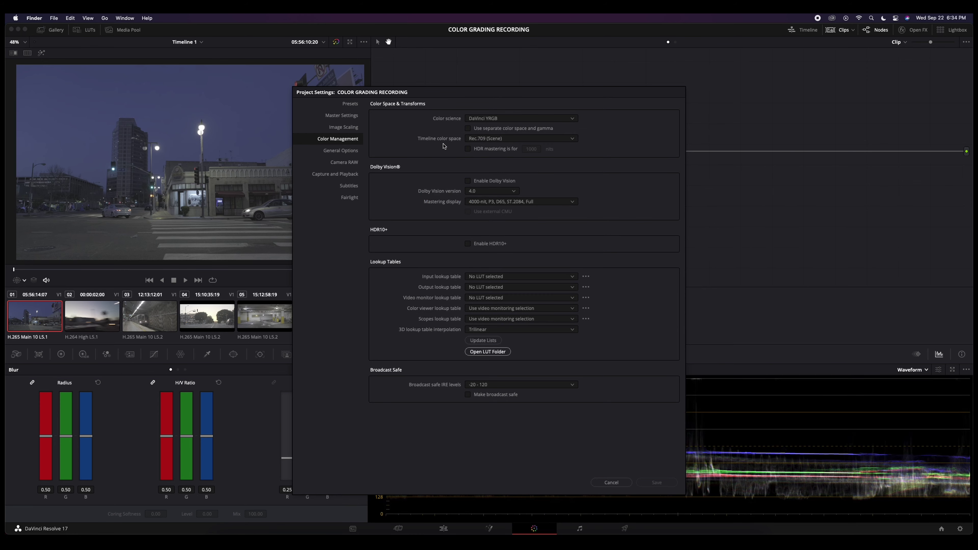
click(495, 340)
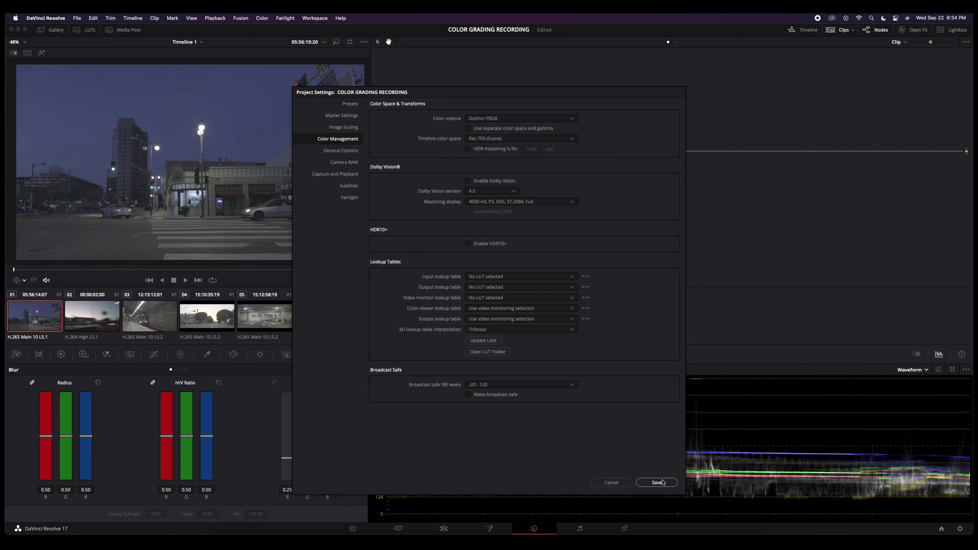
click(663, 482)
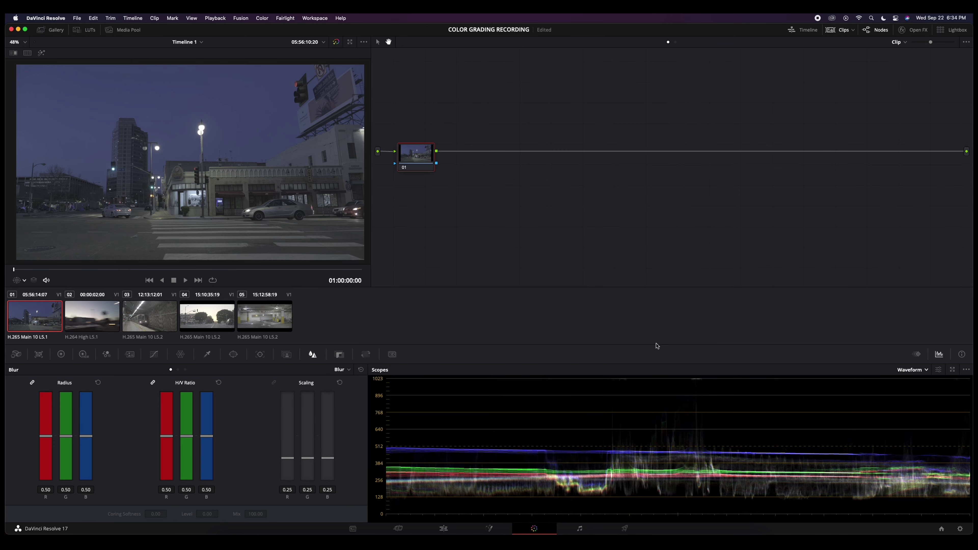
Import the FilmVision PowerGrade .dpx still into the Gallery and apply its grade to clip 01
click(55, 33)
right_click(66, 173)
click(108, 247)
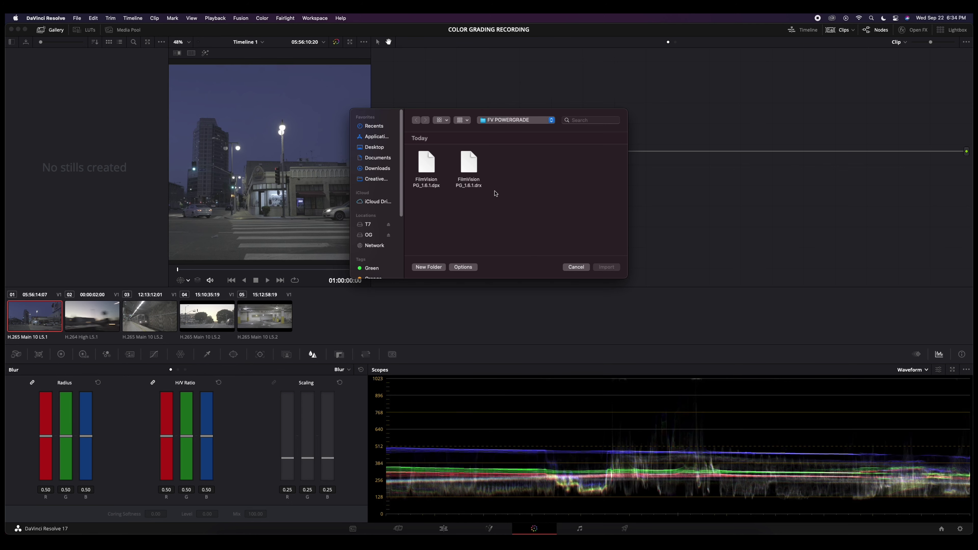
drag(496, 194, 412, 149)
click(515, 201)
double_click(427, 168)
right_click(39, 72)
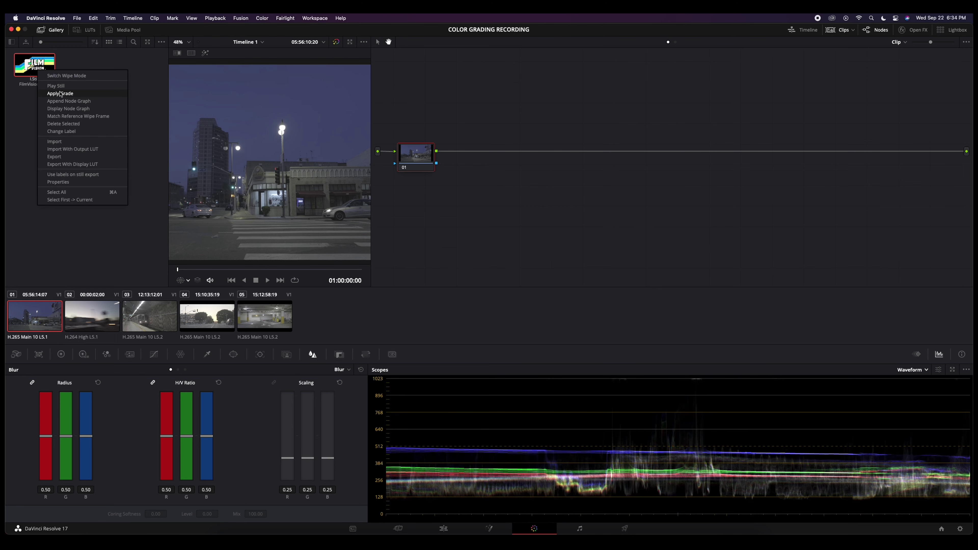
click(61, 94)
Inside the LUT compound node, set the inner LUT node to SERR > FilmVision
click(50, 30)
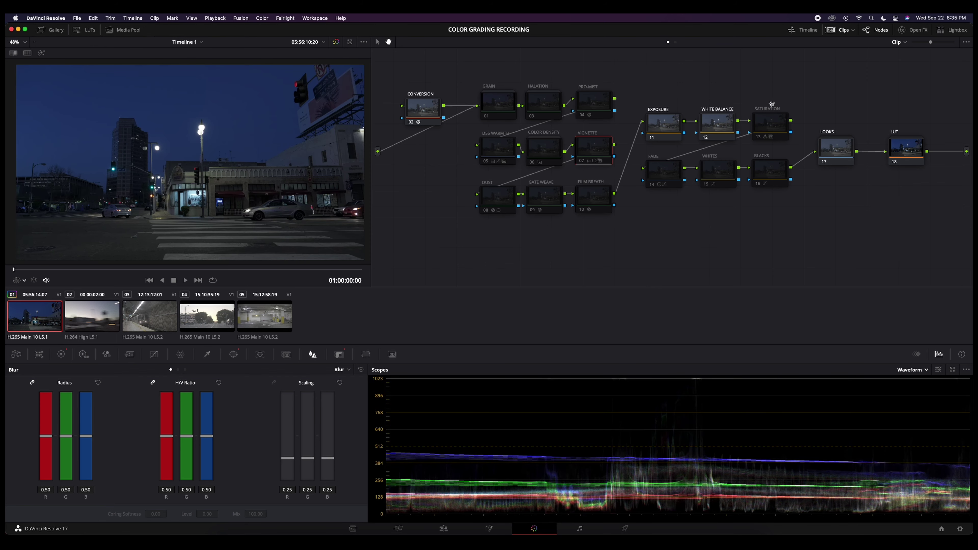
right_click(908, 153)
click(917, 167)
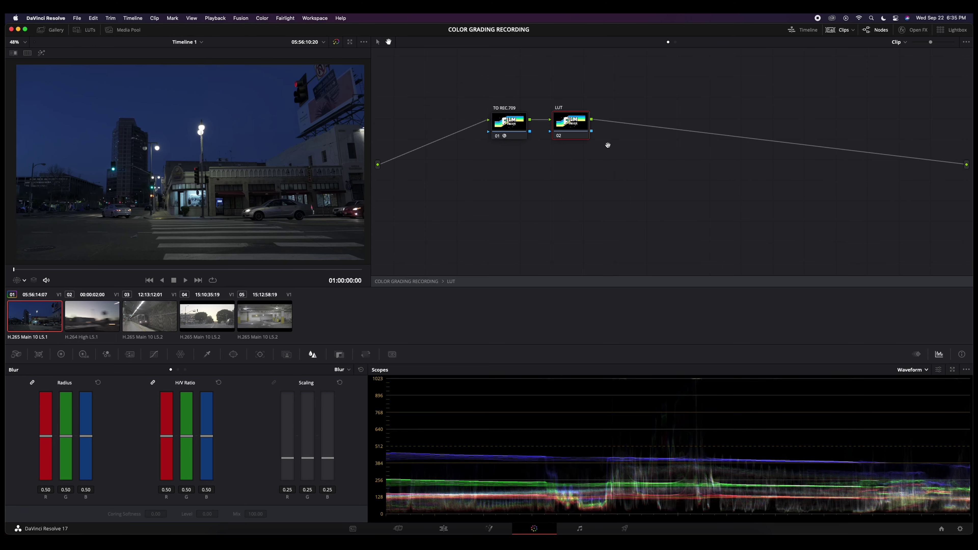
right_click(572, 130)
mouse_move(601, 214)
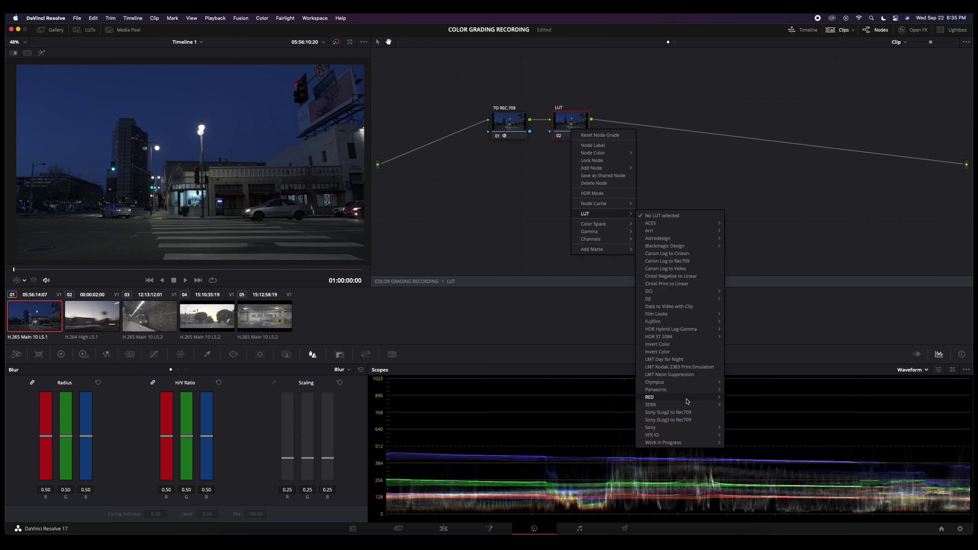
mouse_move(687, 406)
click(753, 407)
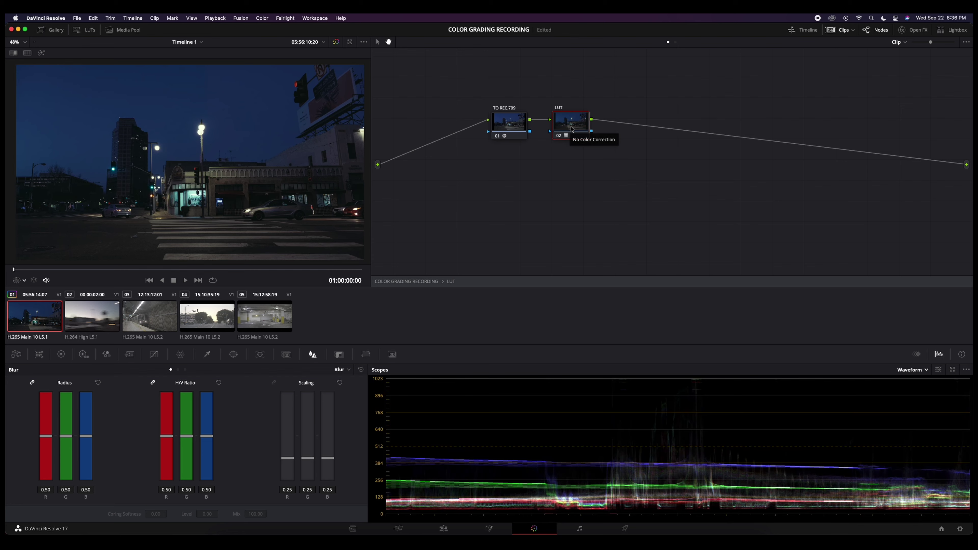
click(503, 127)
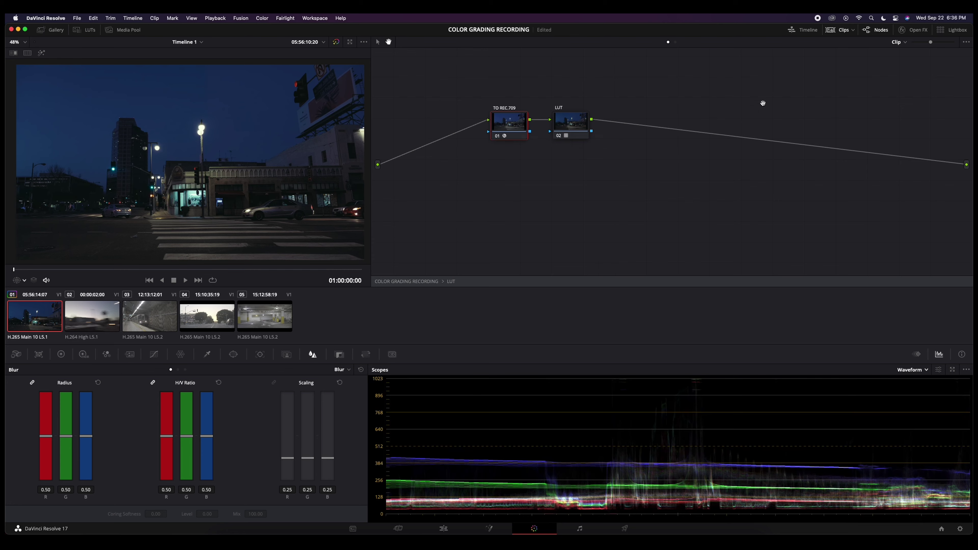
click(453, 285)
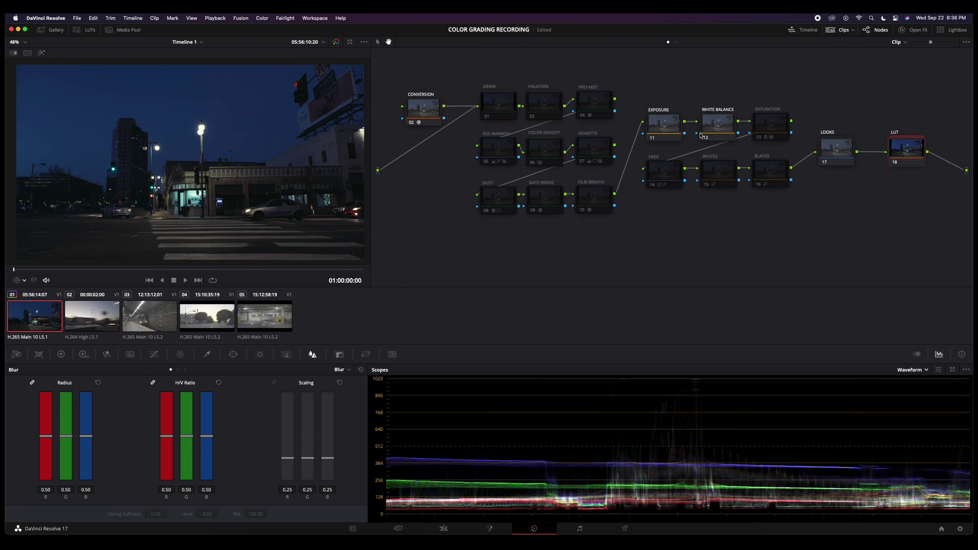
click(423, 111)
click(914, 32)
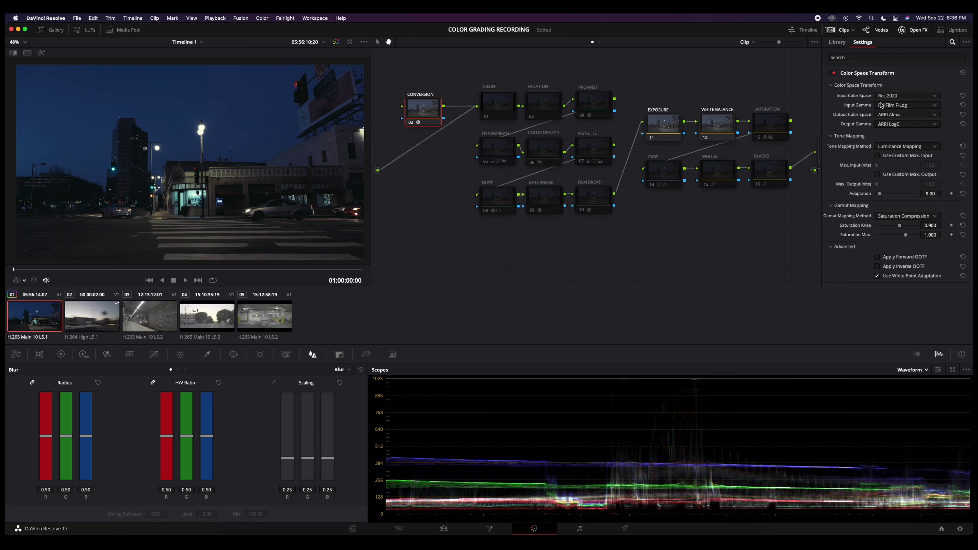
click(905, 30)
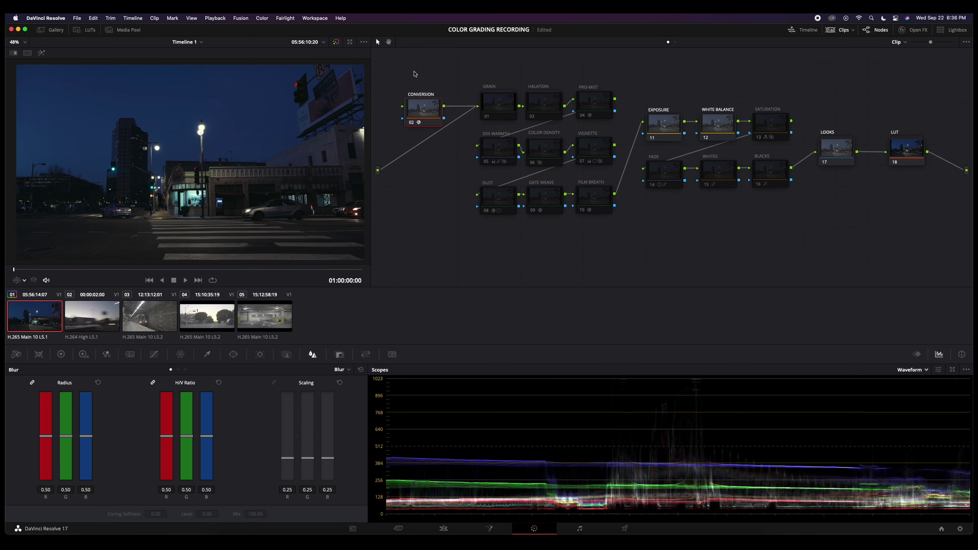
click(912, 30)
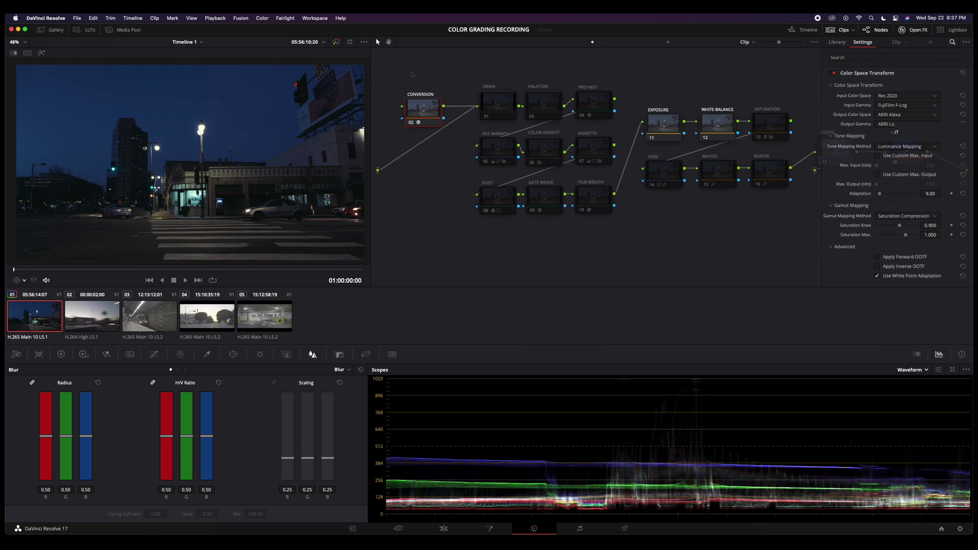
click(913, 30)
drag(491, 66, 780, 239)
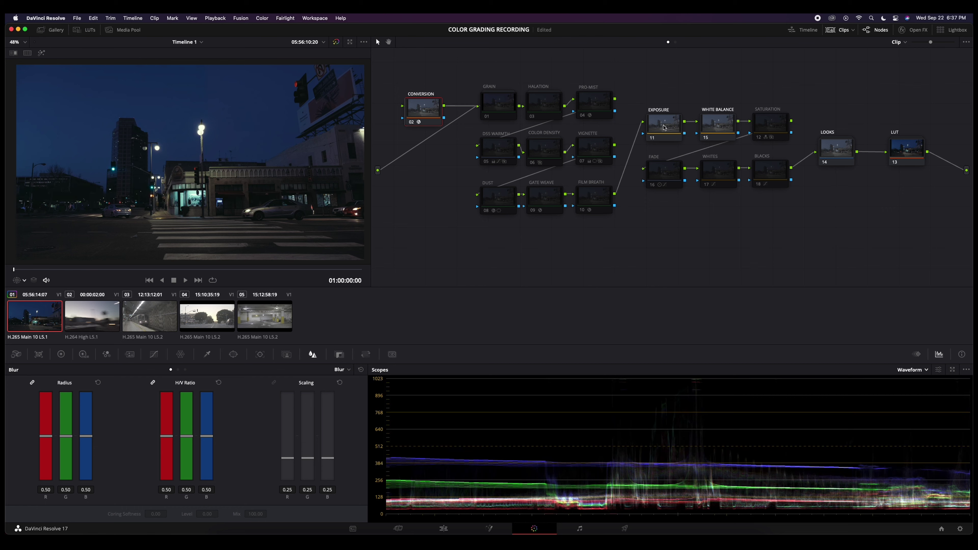
click(671, 127)
Enable the GRAIN node and open its 16MM GRAIN compound
click(499, 117)
right_click(495, 112)
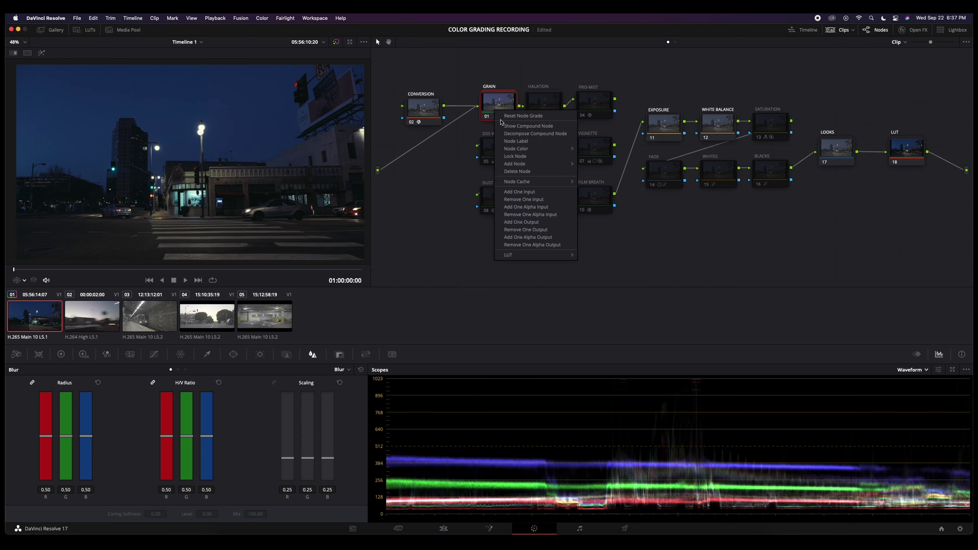
click(506, 126)
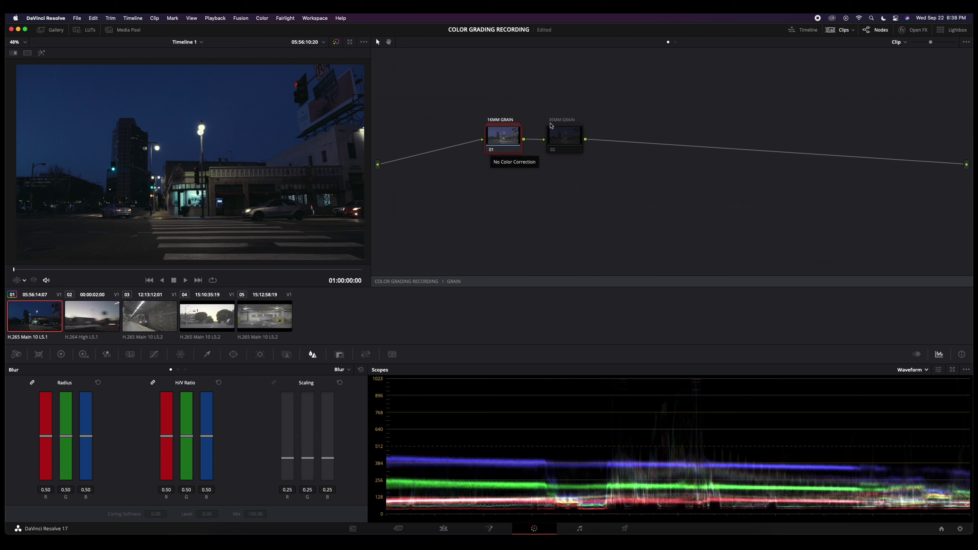
right_click(506, 142)
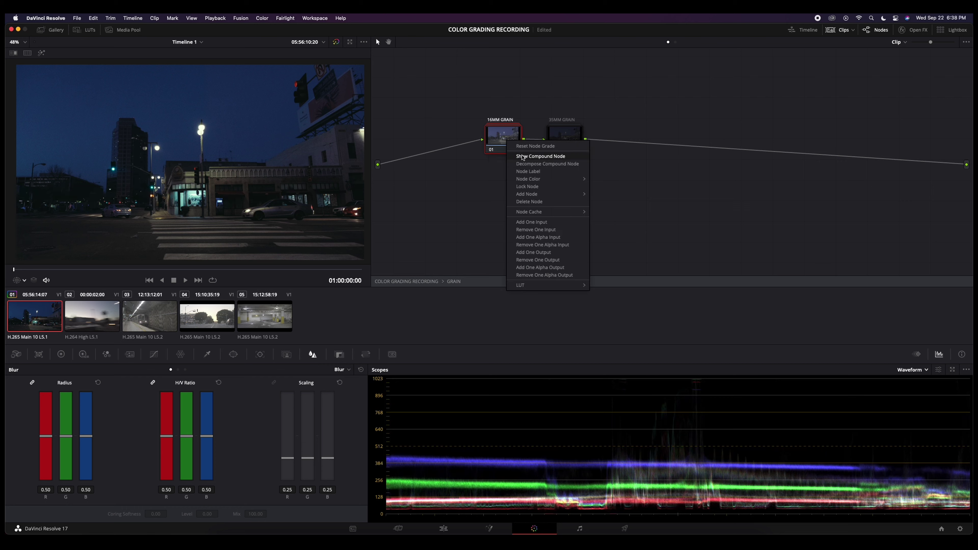
click(531, 156)
Inspect the SOFTNESS, DETAIL and GRAIN nodes and the Film Grain settings, then return to the main graph
click(490, 141)
click(550, 143)
click(585, 141)
click(914, 30)
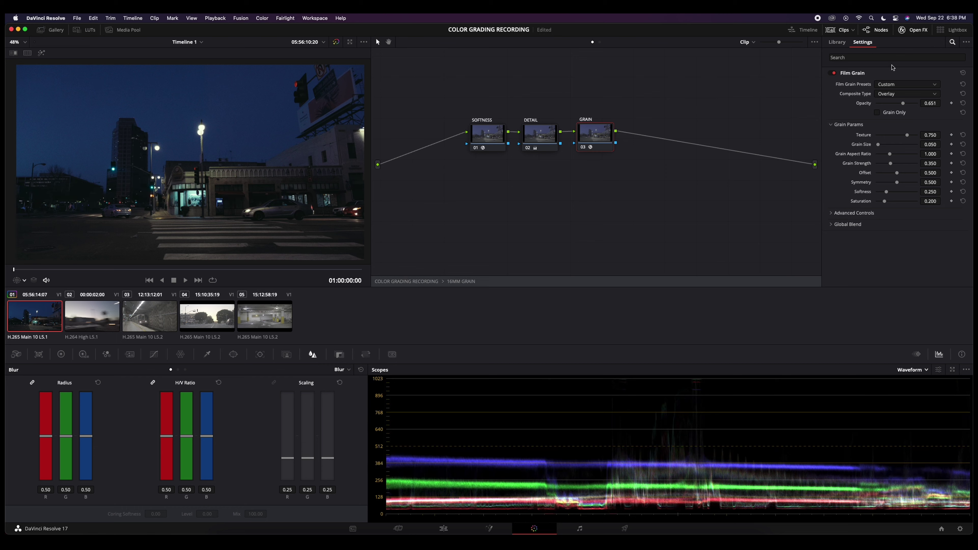
click(903, 33)
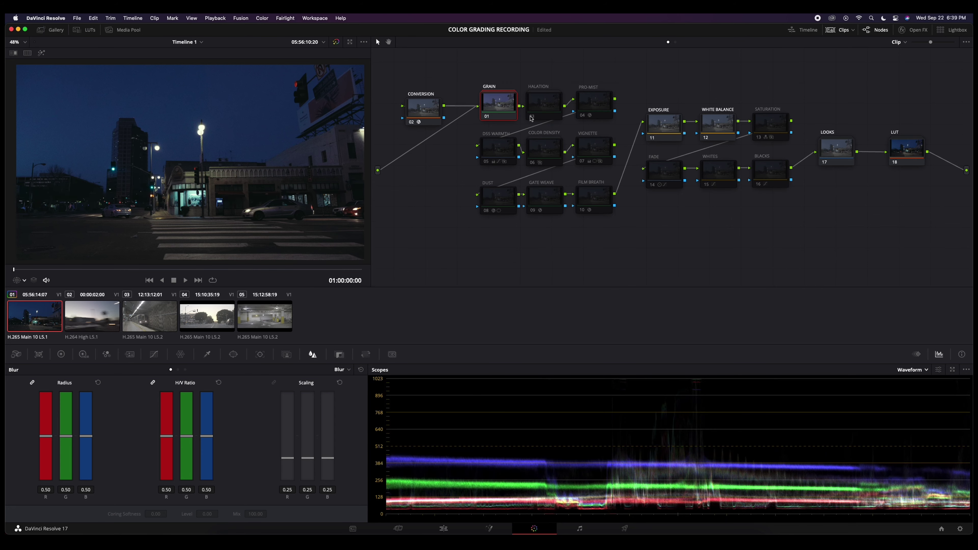
Inspect 16MM HALATION inside the HALATION compound, then enable the PRO-MIST node
right_click(540, 108)
click(551, 121)
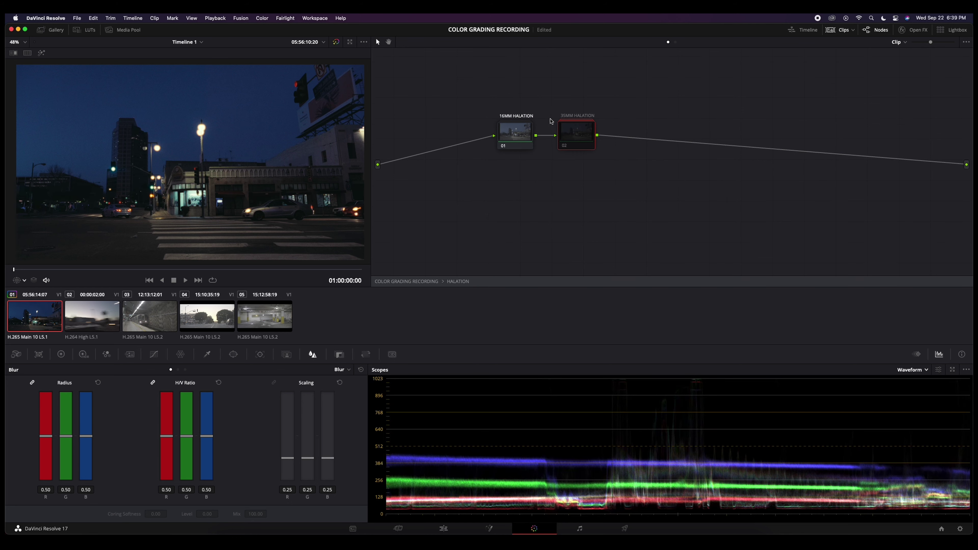
click(509, 149)
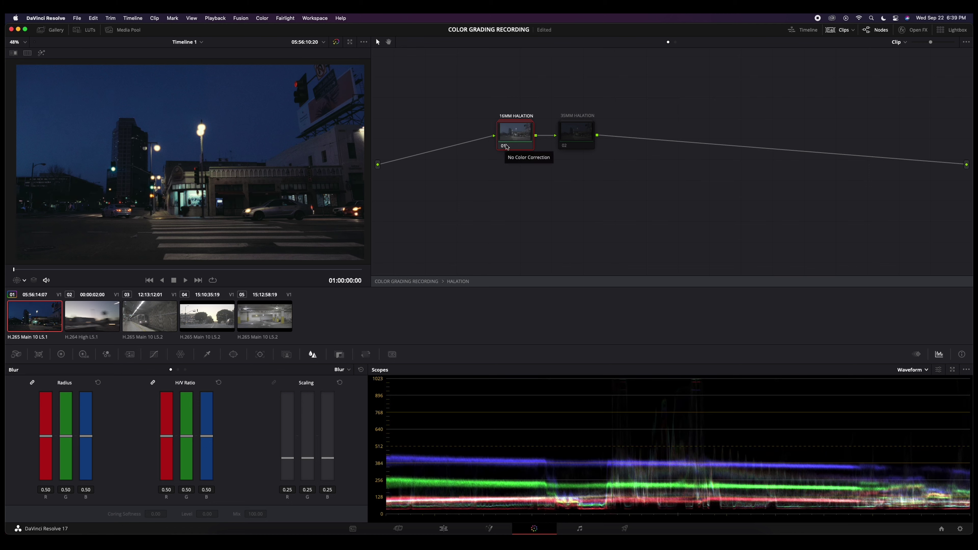
click(435, 282)
click(581, 115)
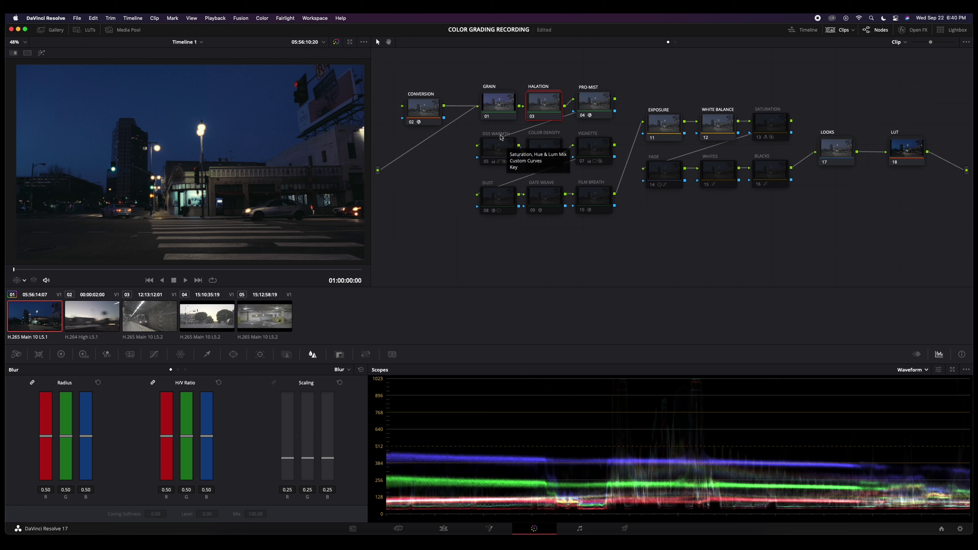
Leave D55 WARMTH disabled and re-enable the COLOR DENSITY and VIGNETTE nodes
click(486, 163)
click(486, 163)
click(546, 158)
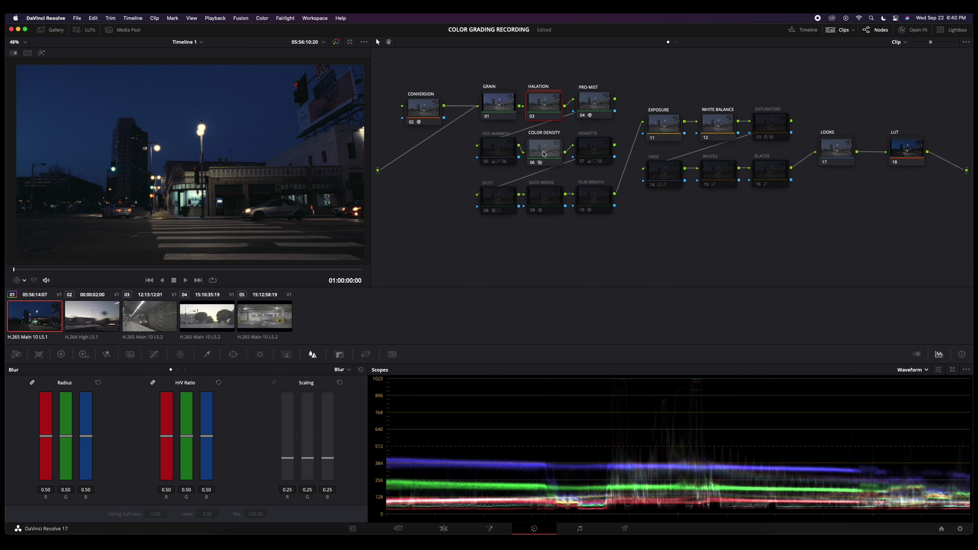
click(534, 163)
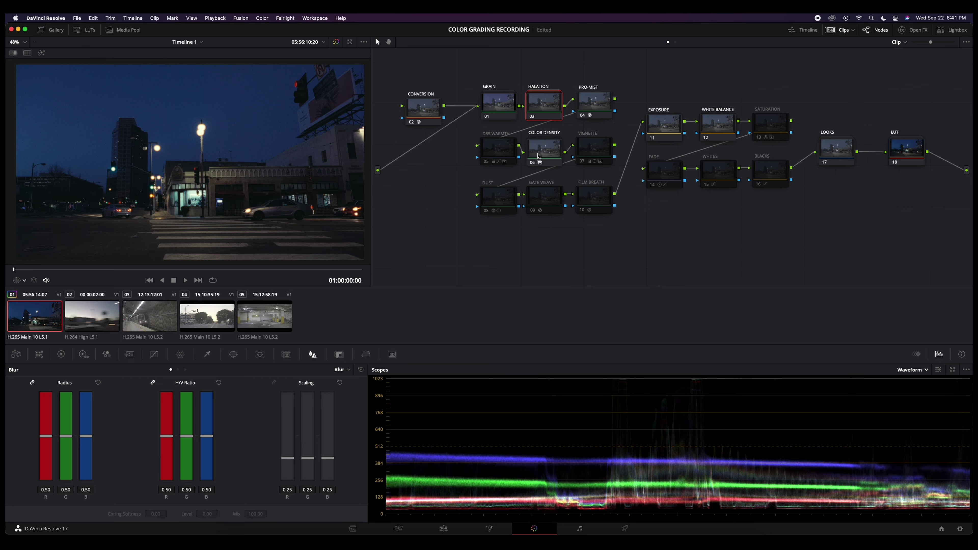
key(super+d)
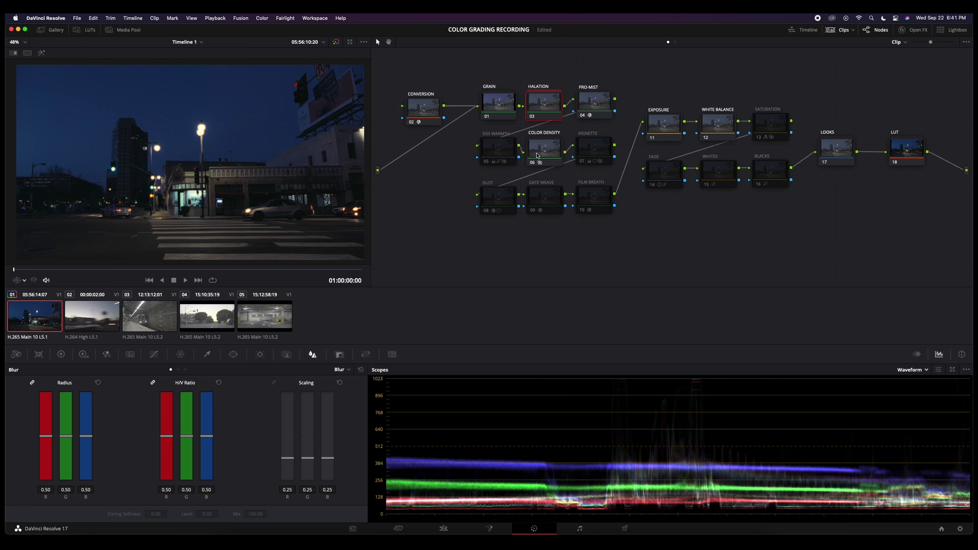
click(582, 163)
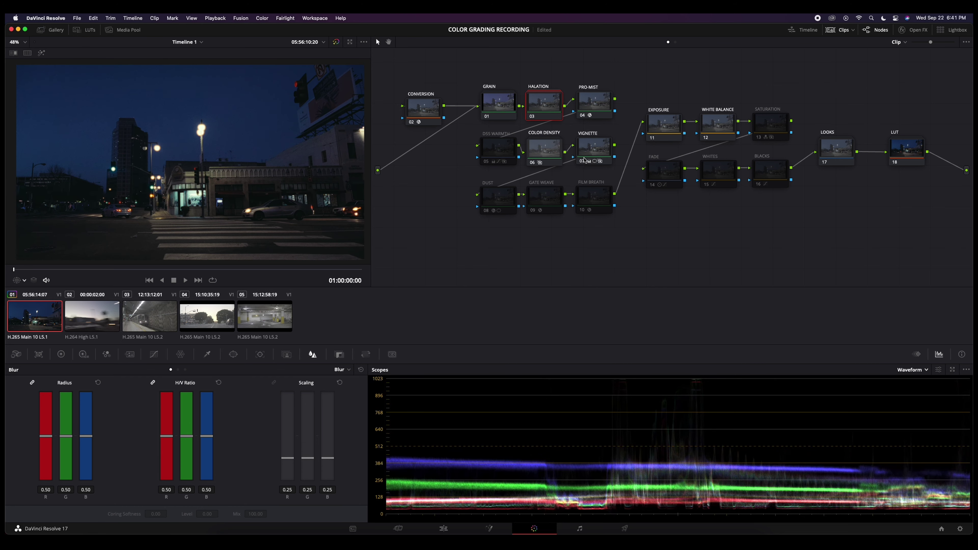
Re-enable the DUST, GATE WEAVE and FILM BREATH nodes, then clear the selection
click(532, 211)
click(581, 210)
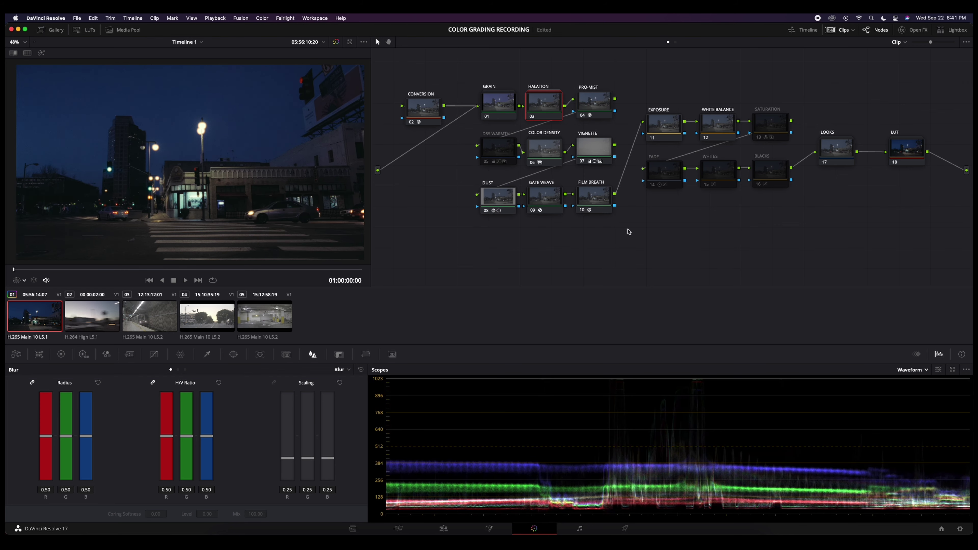
drag(628, 232, 442, 200)
drag(616, 231, 464, 186)
click(587, 247)
drag(618, 234, 470, 186)
click(519, 81)
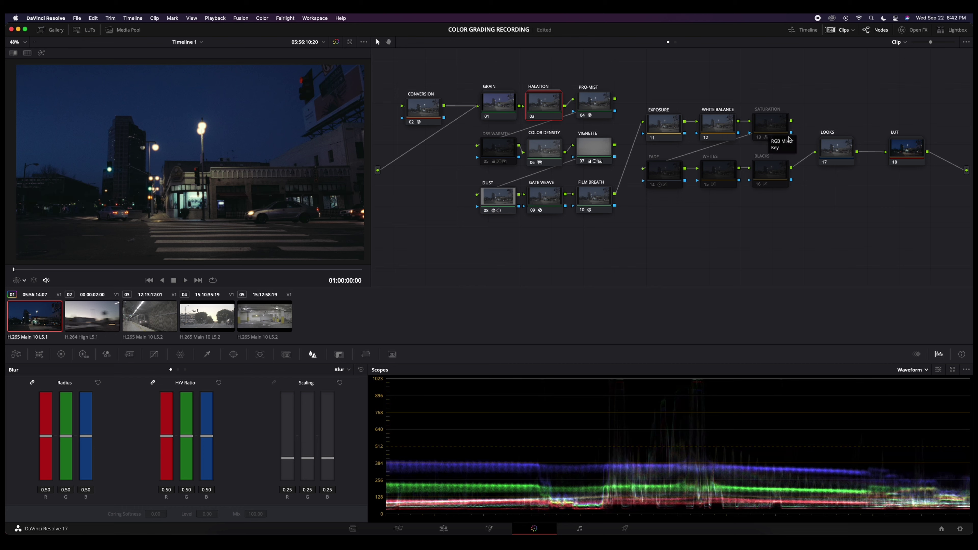
Enable SATURATION, and leave FADE, WHITES and BLACKS disabled via Ctrl+D
click(759, 137)
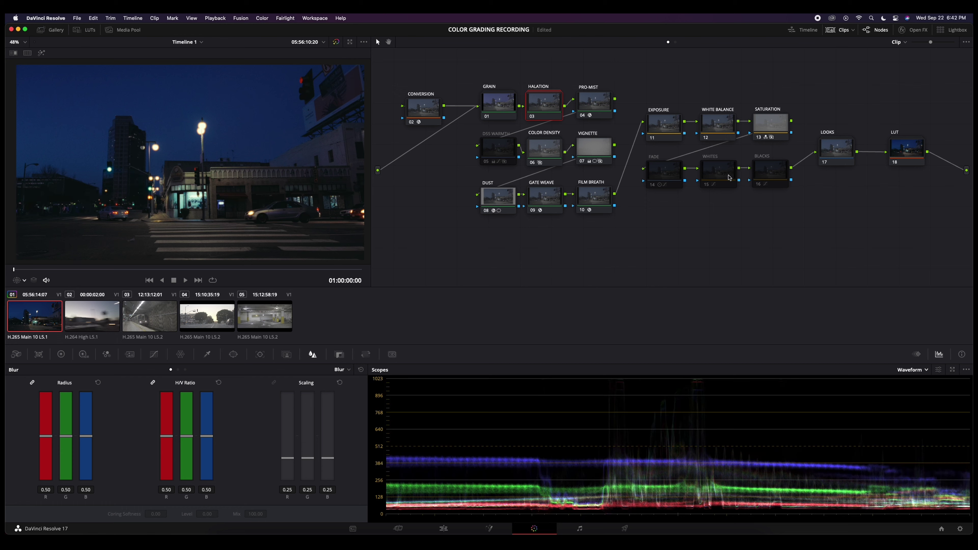
click(653, 185)
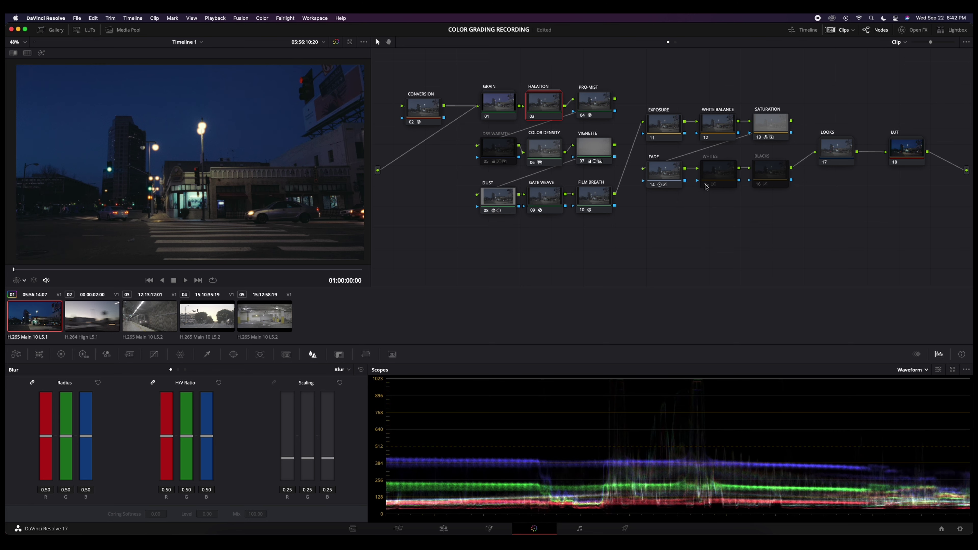
click(707, 185)
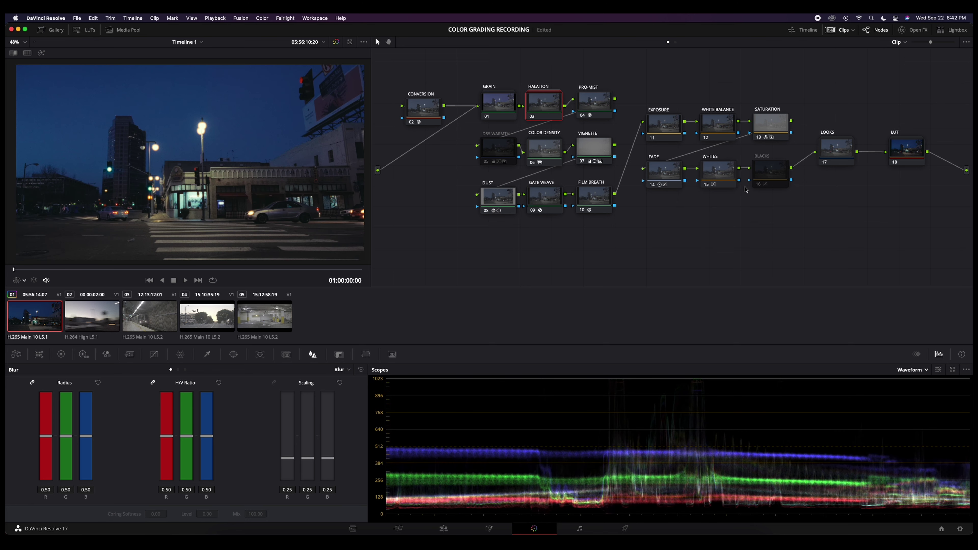
click(759, 187)
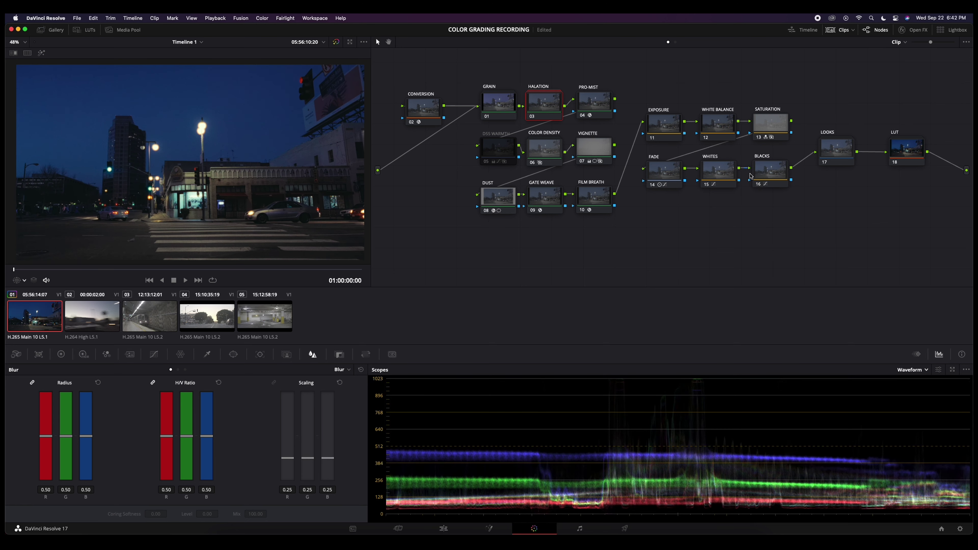
drag(751, 177, 655, 181)
key(ctrl+d)
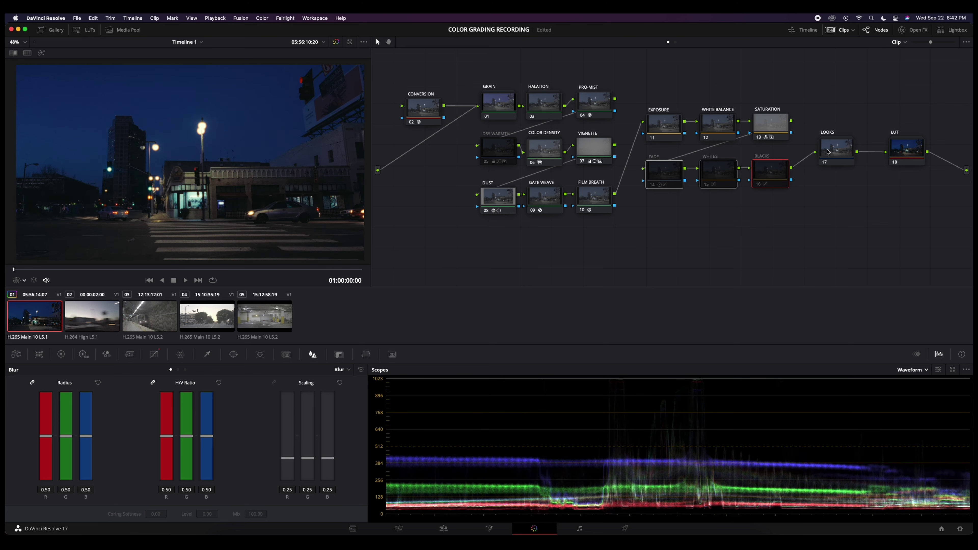
Inside LOOKS, raise CINE GREEN's key output gain toward 0.79, then exit to the top-level tree
right_click(833, 153)
click(851, 164)
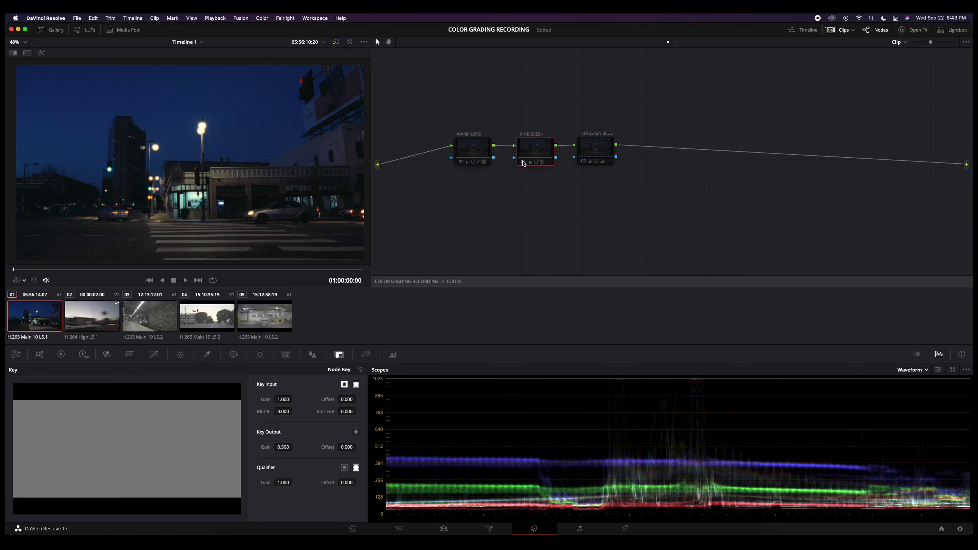
click(533, 152)
drag(294, 447, 294, 447)
click(428, 281)
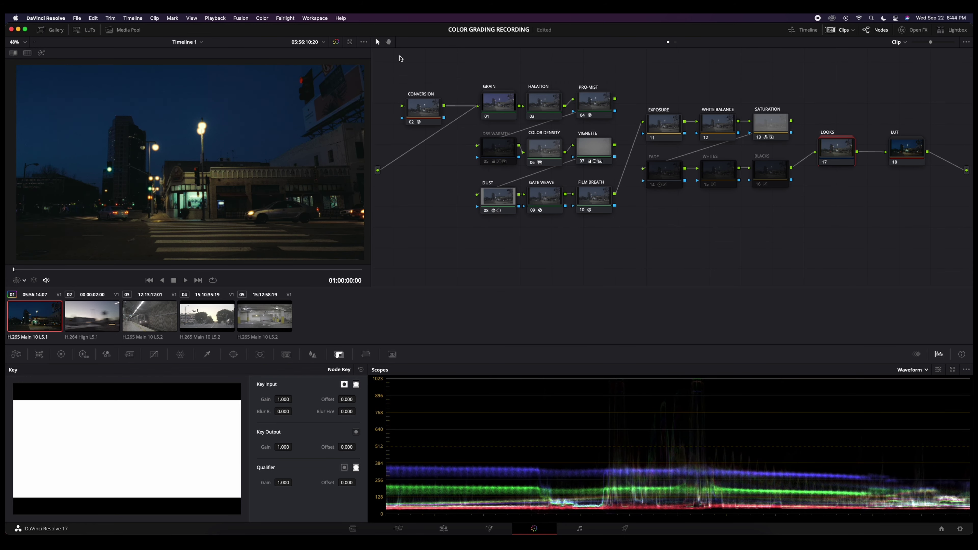
Inside the LUT compound, select TO REC.709 and view its Rec.2020 F-Log to ARRI LogC transform
click(907, 150)
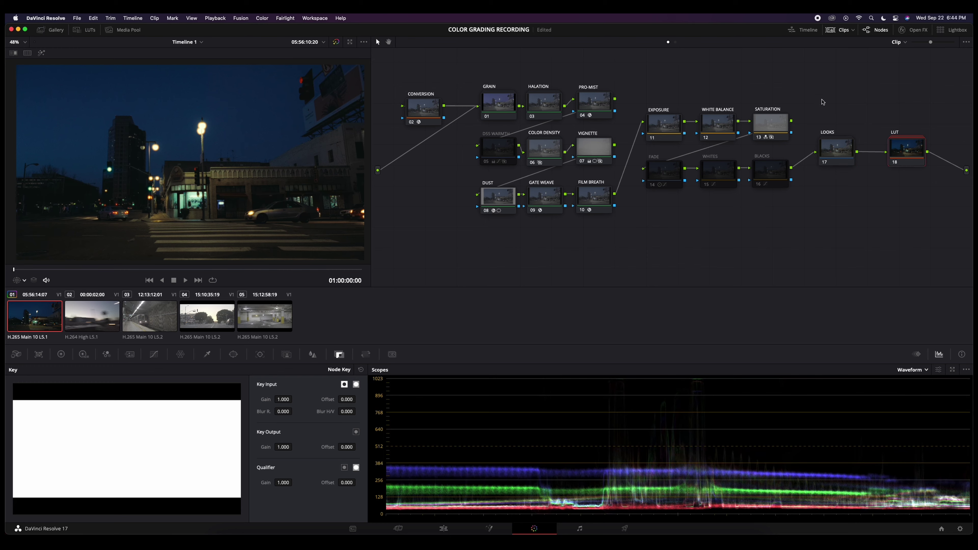
right_click(908, 150)
click(923, 165)
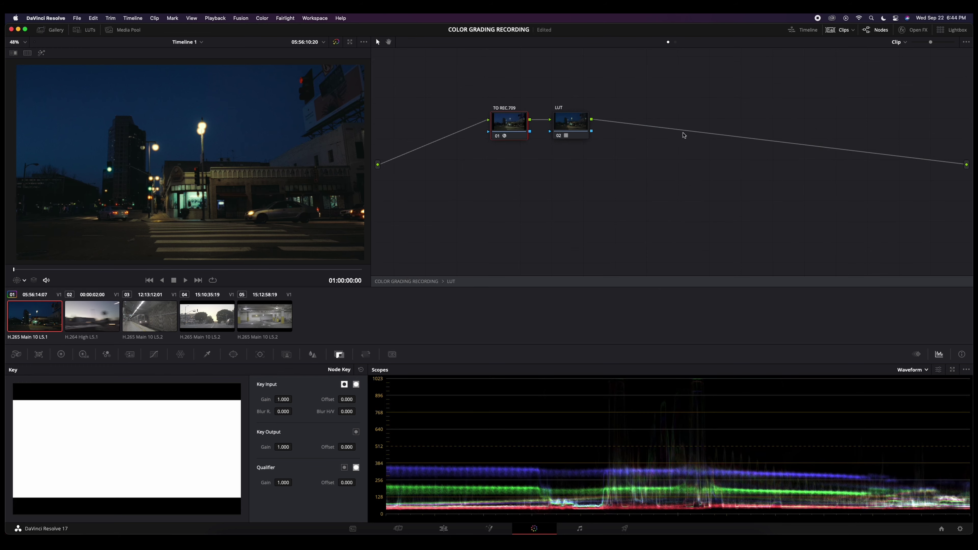
click(567, 126)
click(526, 119)
click(914, 30)
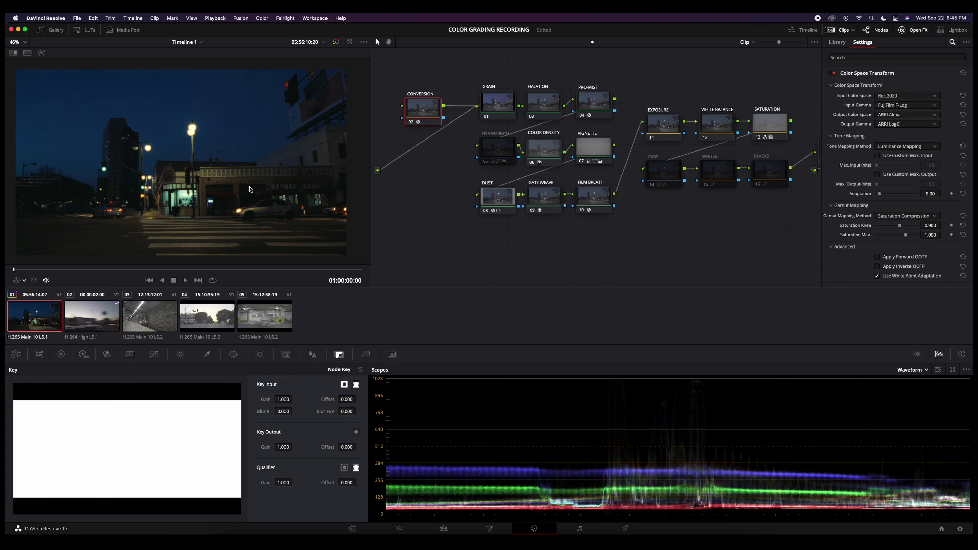
Grab a still of the street clip's grade as 1.1.1 and confirm it in the Gallery
click(917, 30)
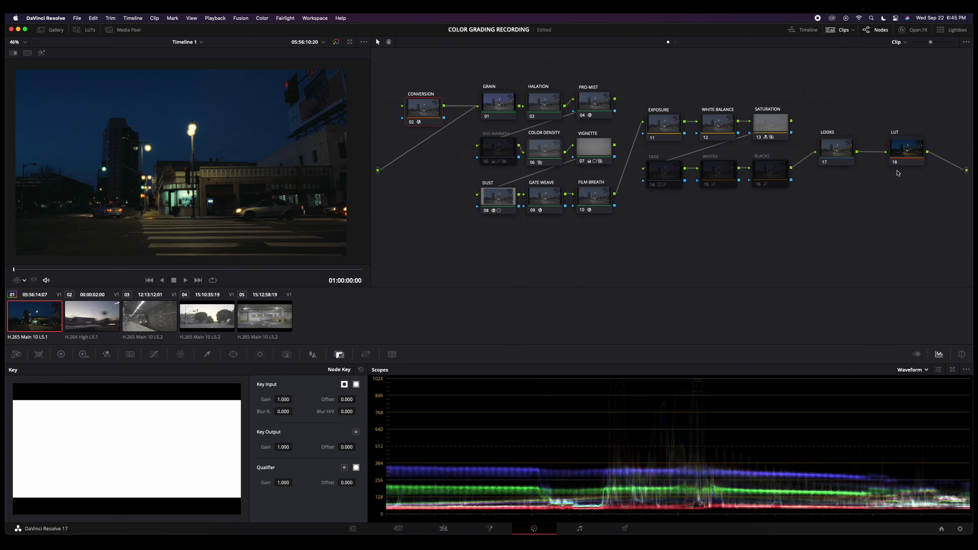
right_click(260, 203)
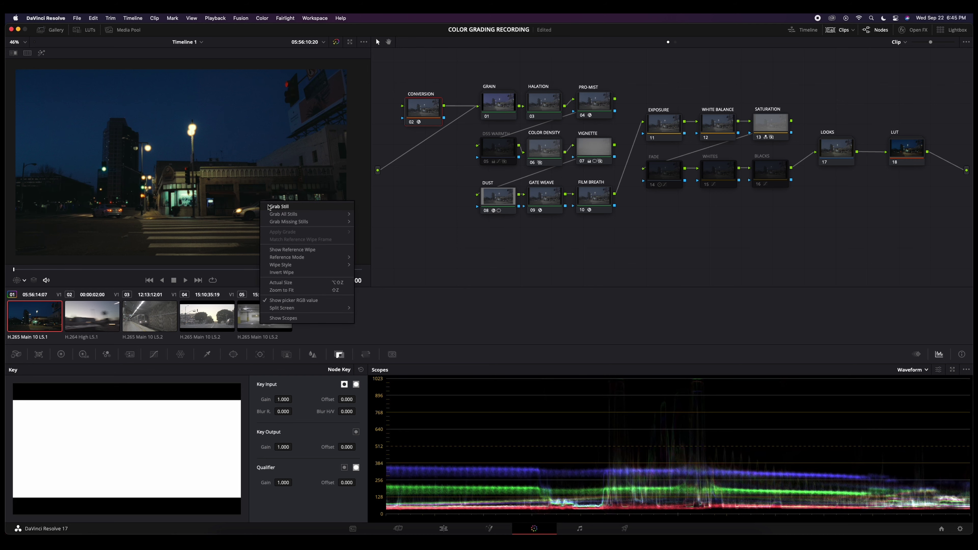
click(285, 207)
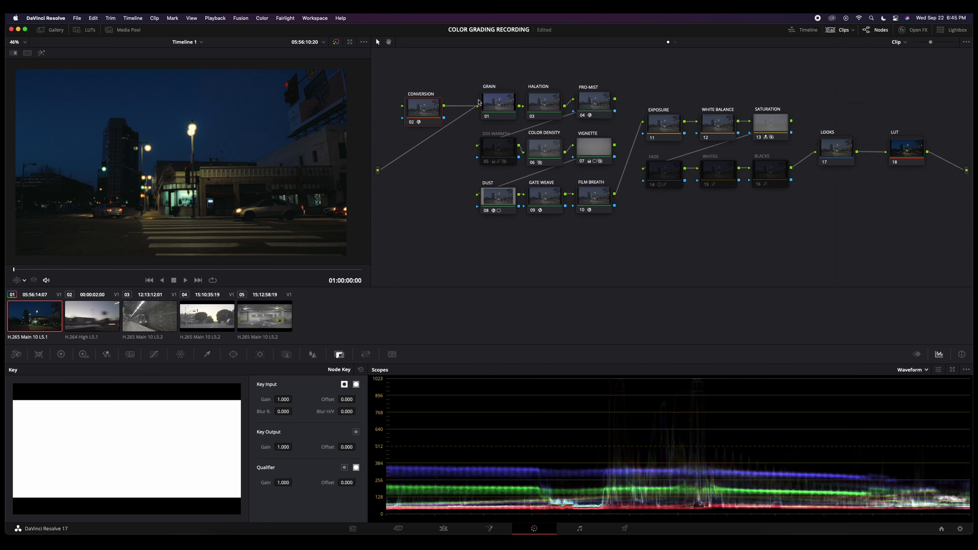
right_click(300, 187)
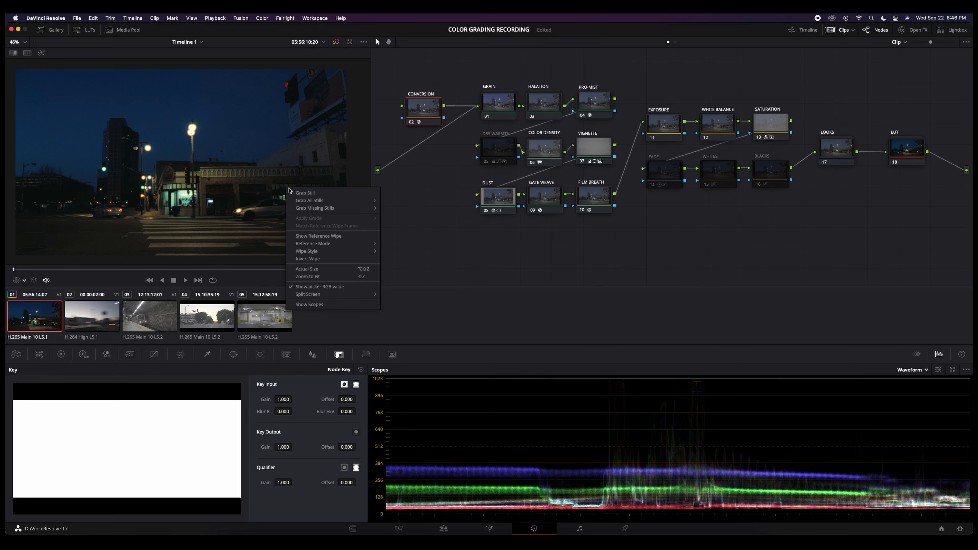
click(301, 193)
click(57, 33)
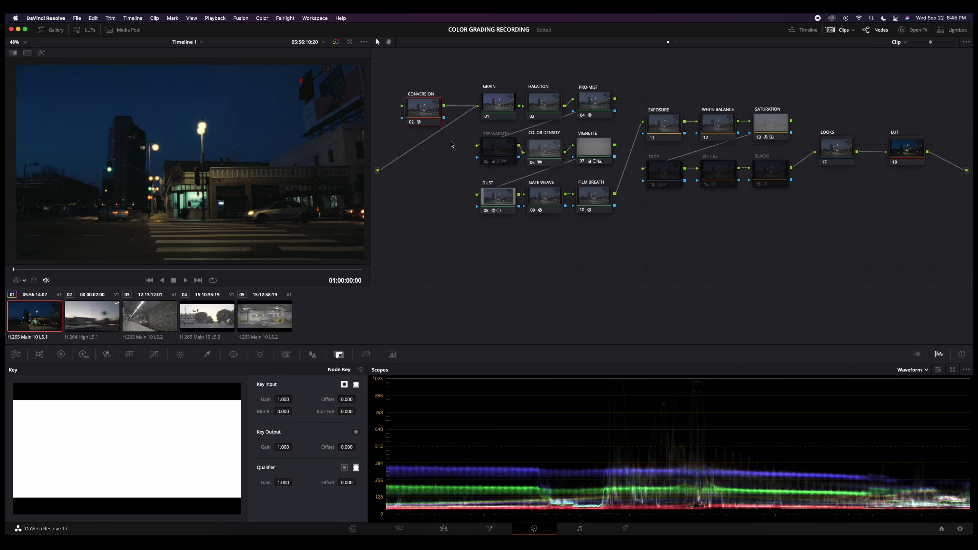
click(916, 30)
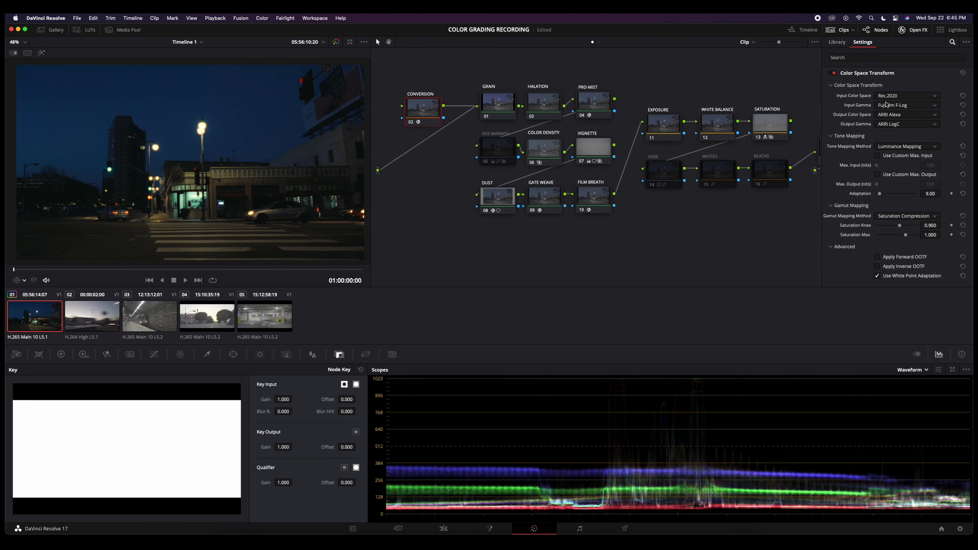
Apply still 1.1.1's full node grade to the second, LIQUOR-sign clip
click(88, 313)
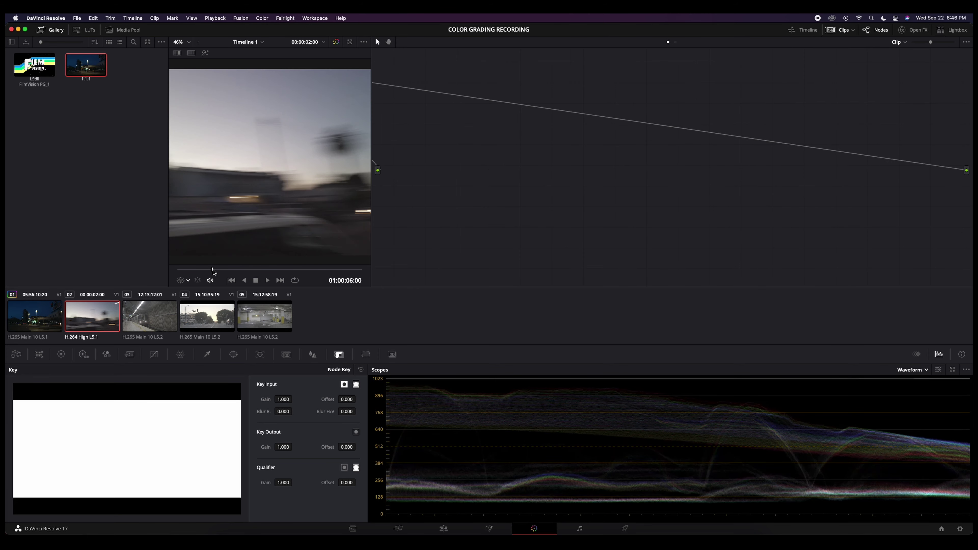
key(space)
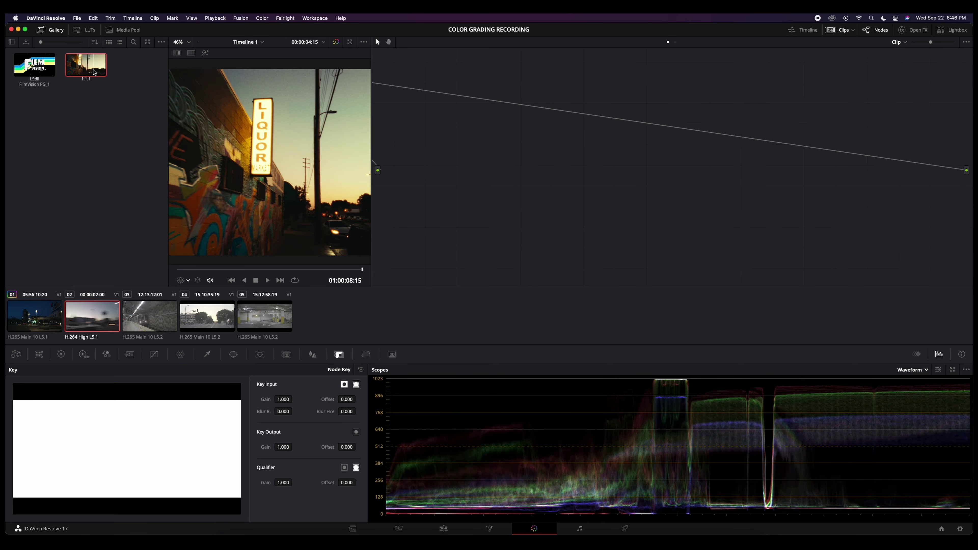
right_click(93, 72)
click(114, 94)
click(50, 30)
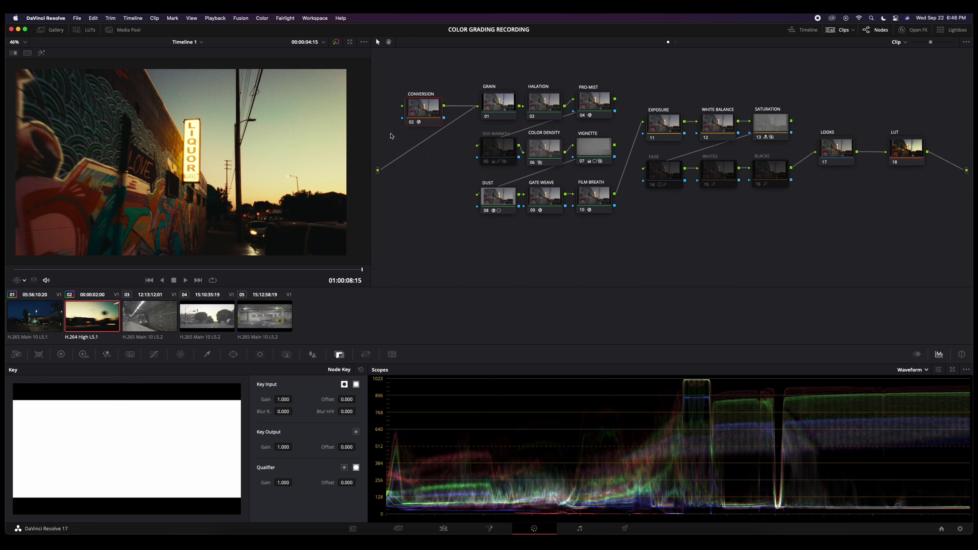
Insert a serial node before CONVERSION and set CONVERSION's input color space to Rec.709
right_click(425, 115)
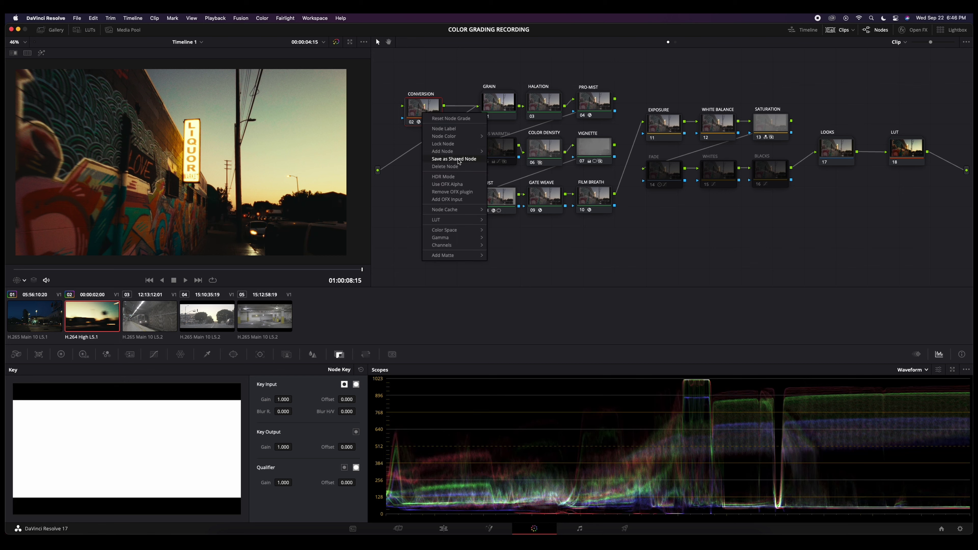
mouse_move(446, 151)
click(500, 162)
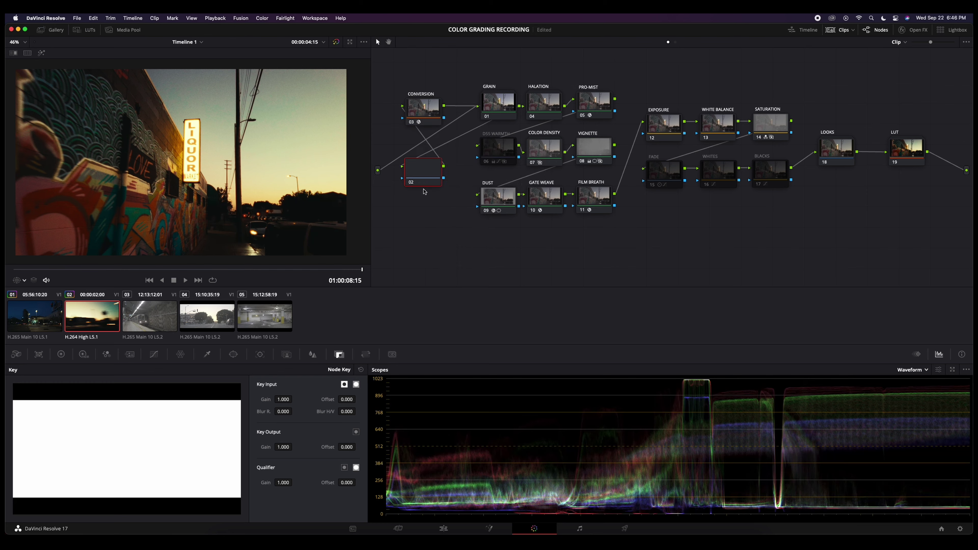
click(915, 30)
click(886, 96)
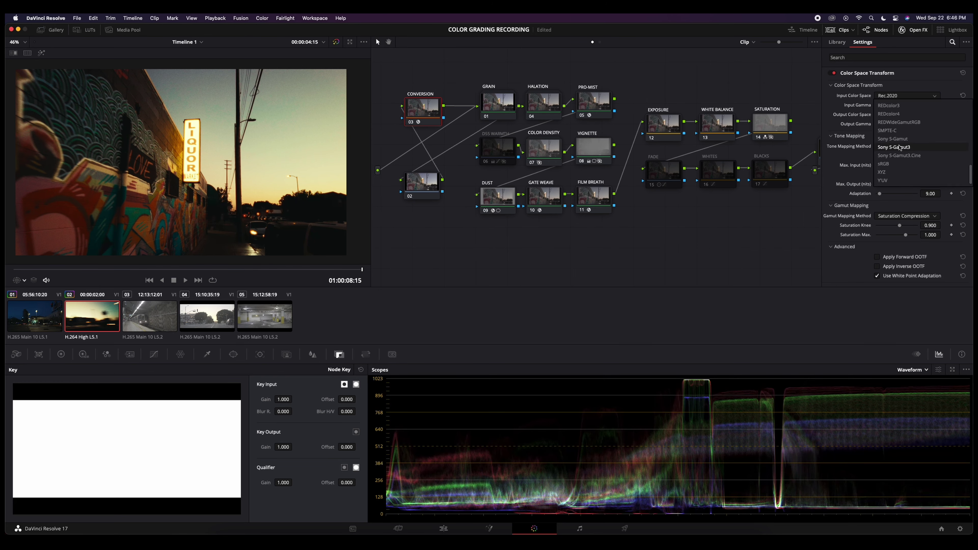
click(901, 123)
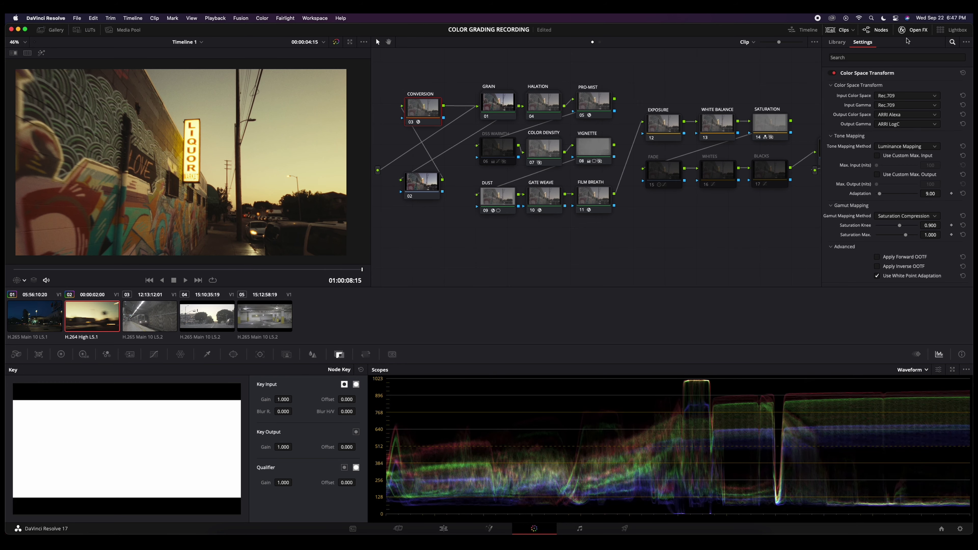
click(913, 30)
Apply the DJI GC_Titan_Cinelike-D_to_Rec709.cube LUT to node 02
click(422, 188)
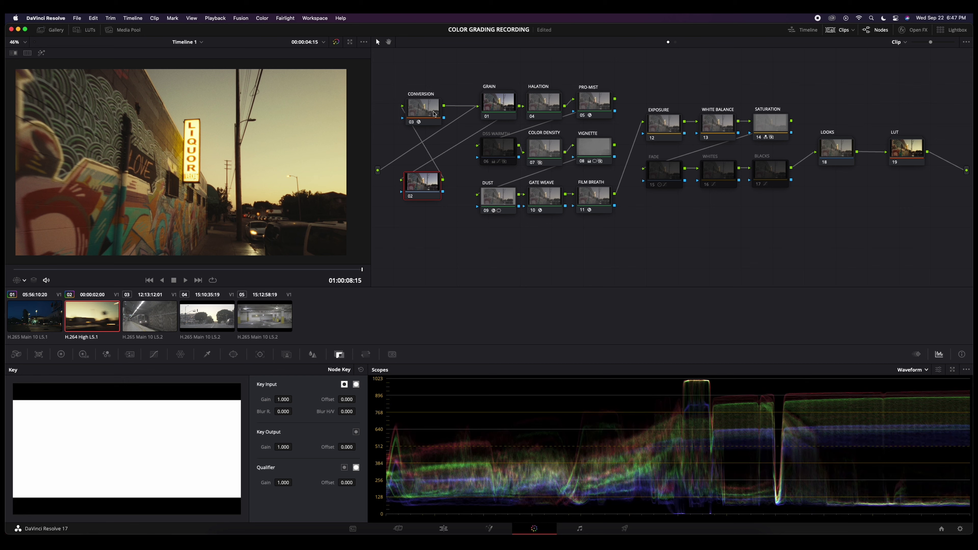
right_click(424, 189)
mouse_move(455, 272)
mouse_move(500, 357)
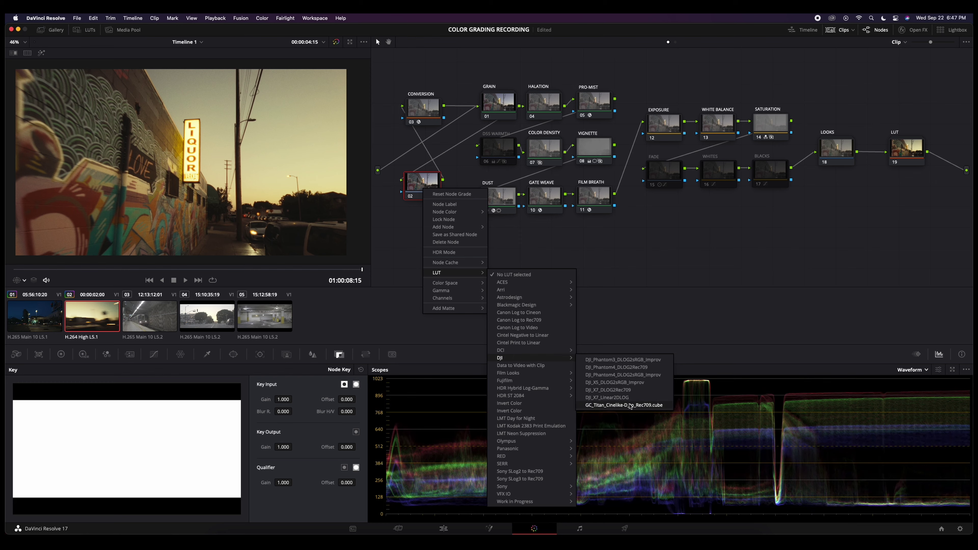
click(638, 405)
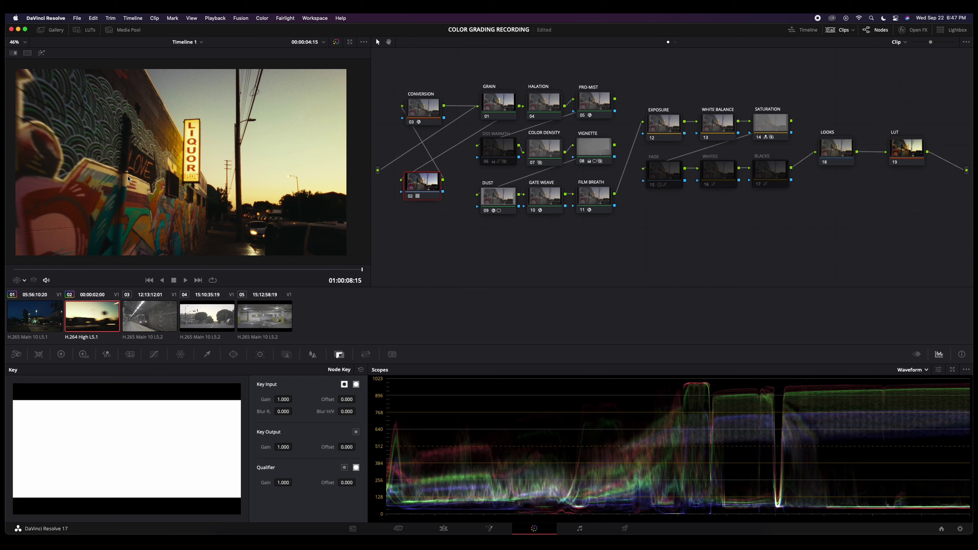
Inside the LOOKS compound node, disable CINE GREEN and enable TUNGSTEN BLUE
right_click(847, 156)
click(861, 169)
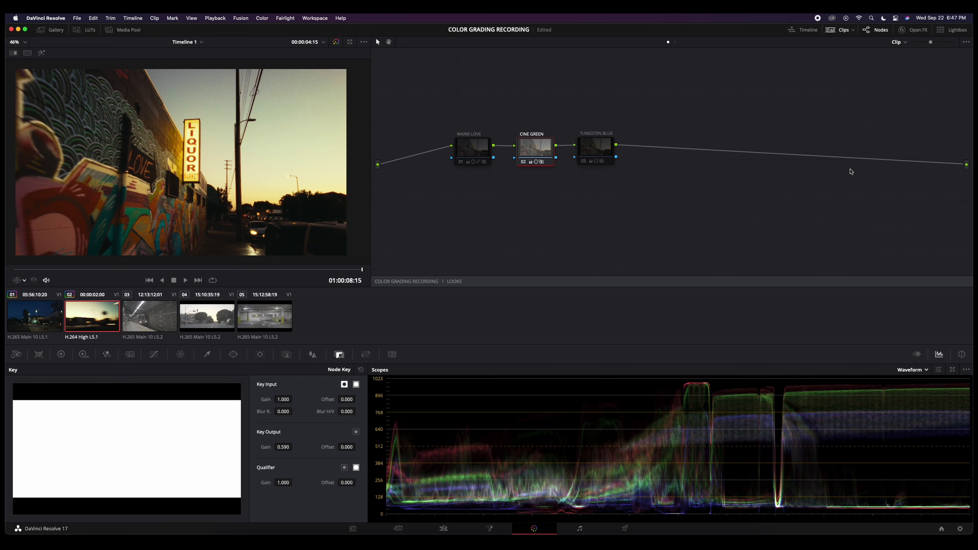
click(522, 162)
click(583, 161)
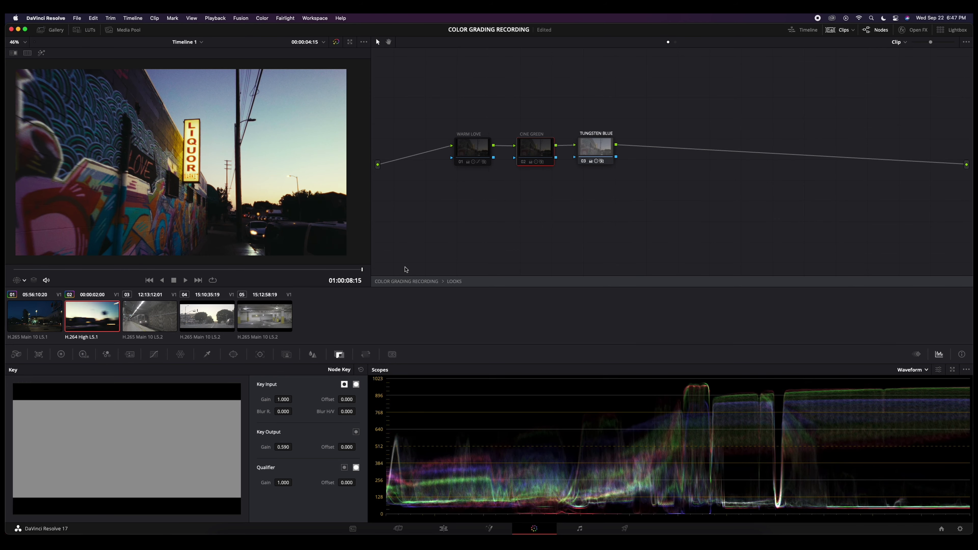
click(406, 282)
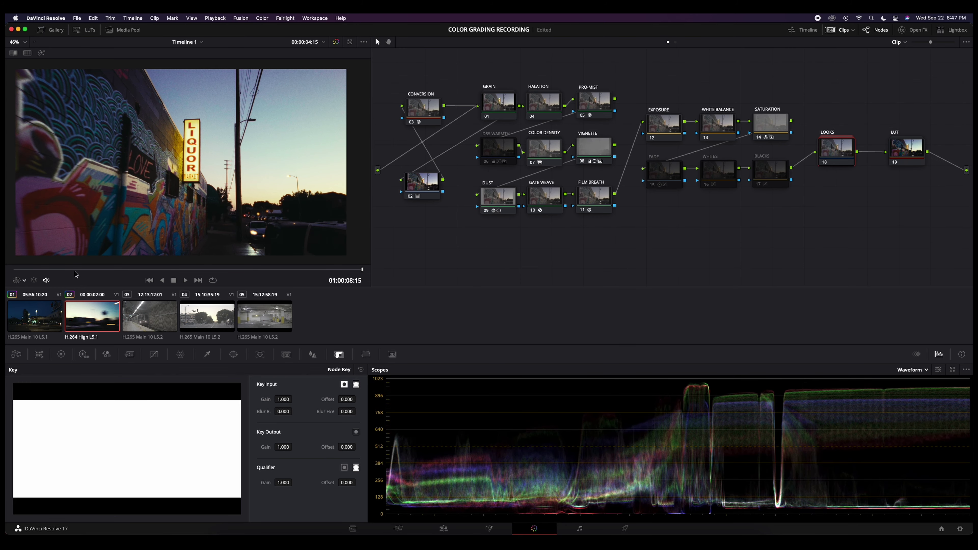
click(415, 115)
click(910, 30)
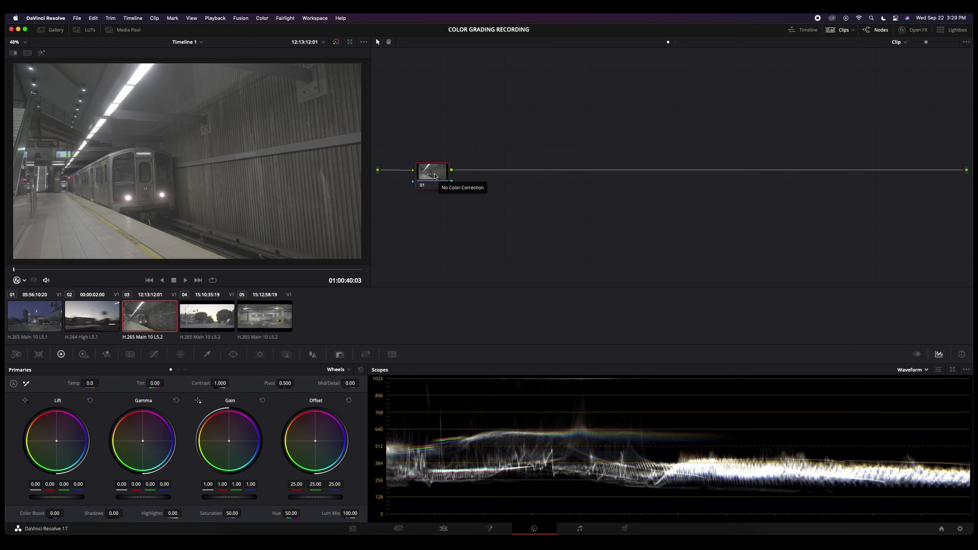
Add serial nodes after node 01 to build a nine-node chain
right_click(435, 176)
mouse_move(473, 215)
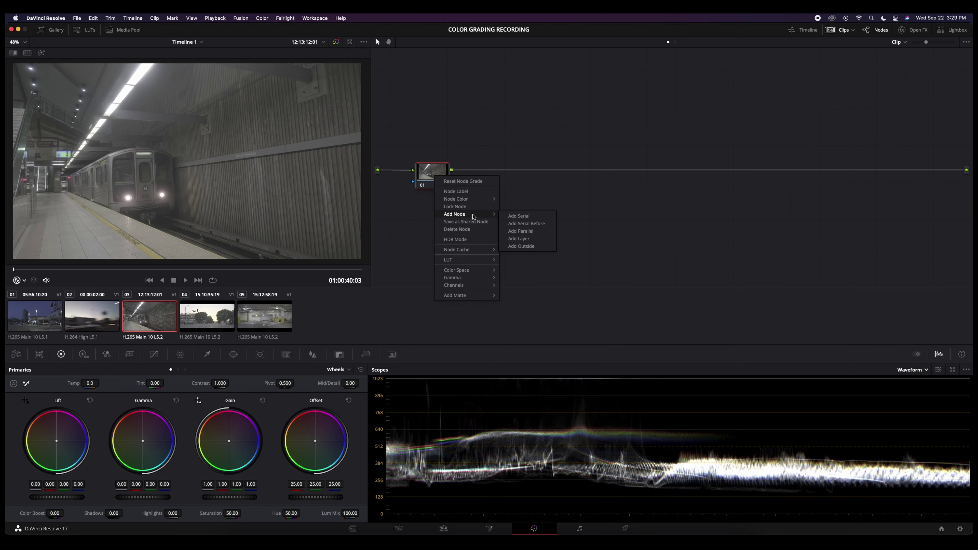
click(514, 217)
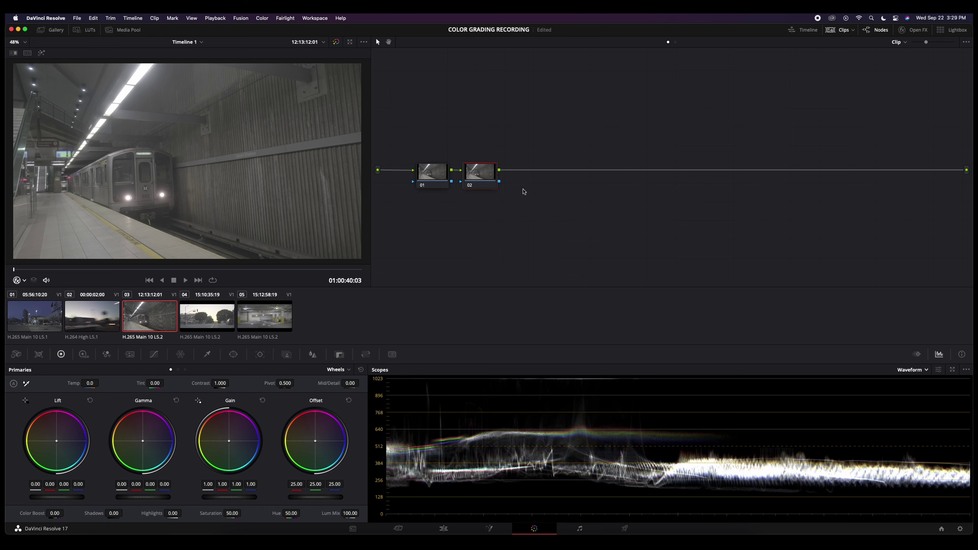
key(alt+s)
key(alt+s)
key(alt+s)
key(alt+s)
key(alt+s)
key(alt+s)
key(alt+s)
Label node 09 LUT and apply the Rec709 Kodak 2383 D65 film look LUT
right_click(817, 176)
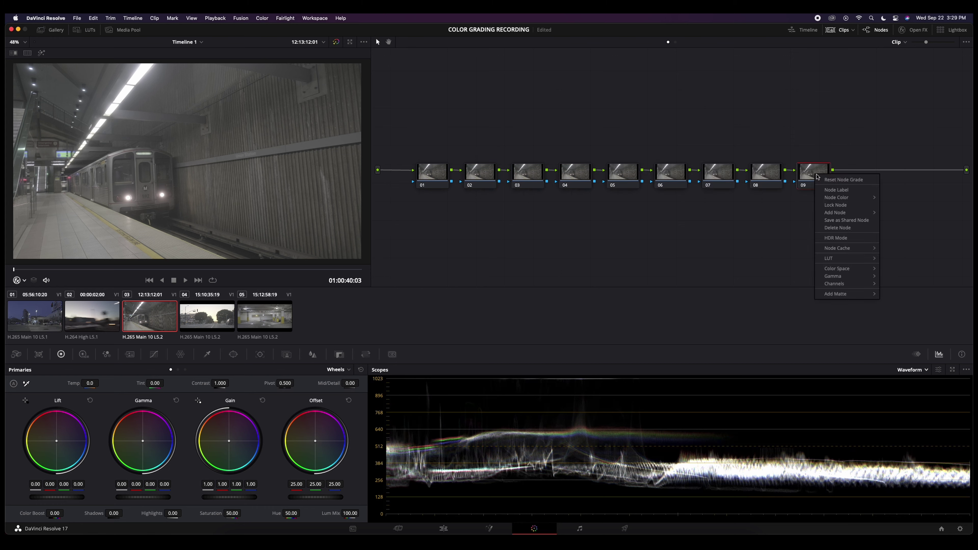
click(832, 190)
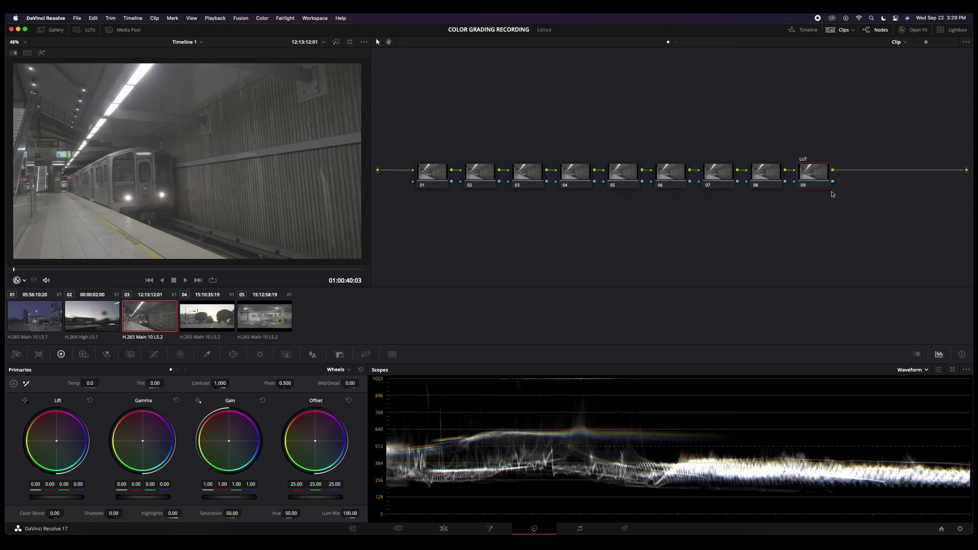
right_click(817, 178)
mouse_move(862, 266)
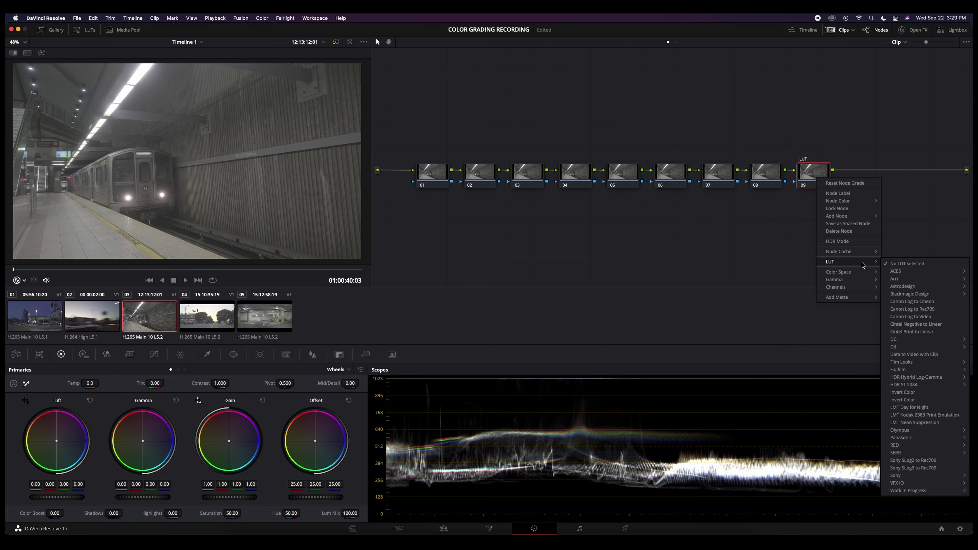
mouse_move(937, 362)
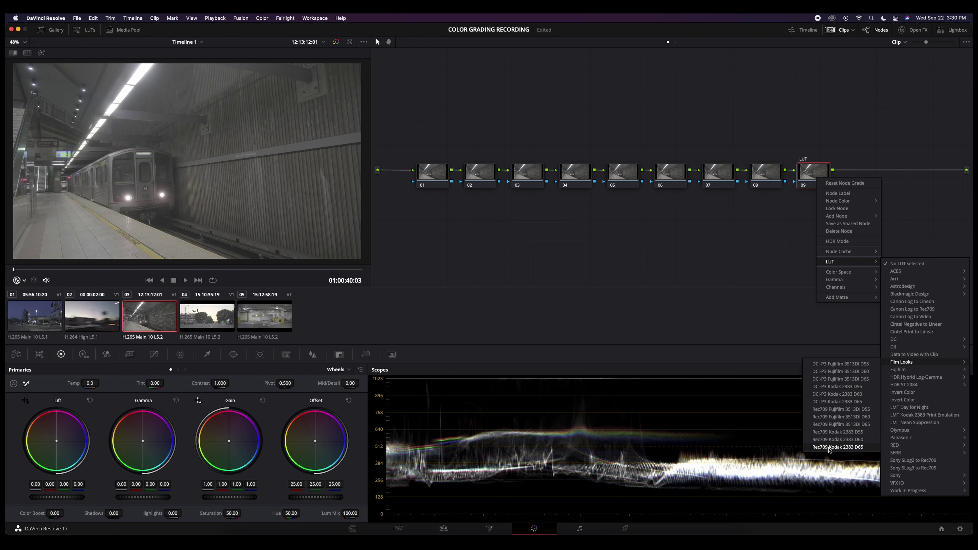
click(847, 447)
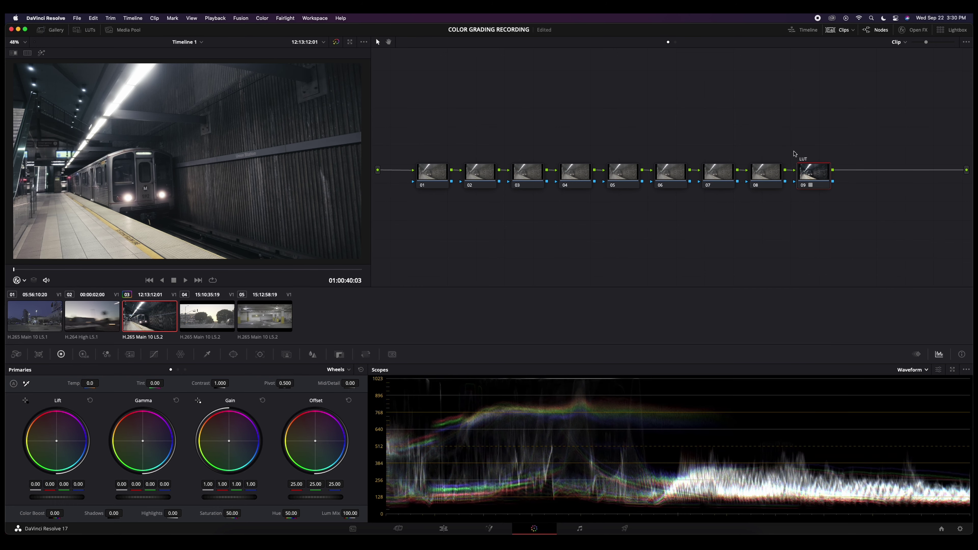
click(772, 177)
Label node 08 CST and add Color Space Transform with Rec.2020 / FujiFilm F-Log input
right_click(772, 177)
click(784, 189)
click(903, 30)
drag(896, 122, 760, 175)
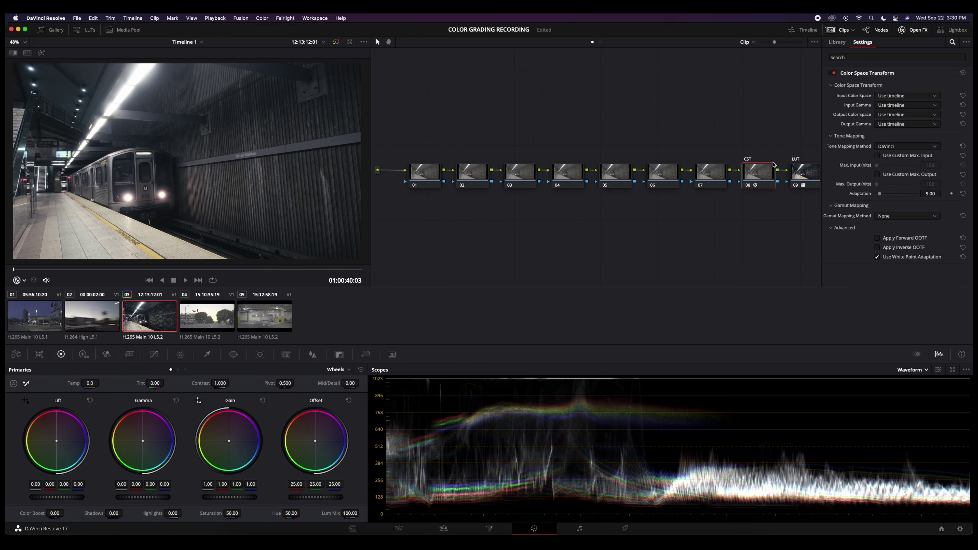
click(893, 99)
scroll(905, 135, down, 5)
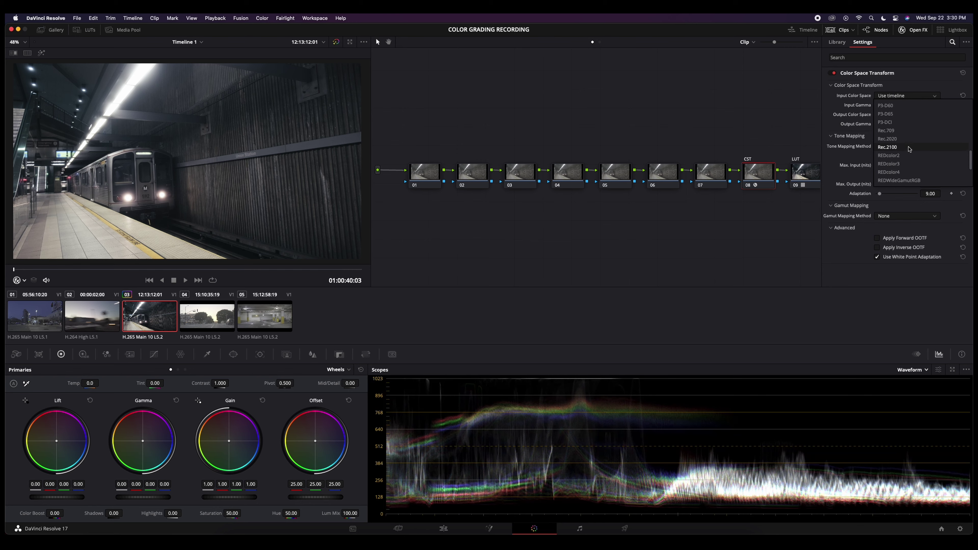
click(907, 139)
click(908, 105)
scroll(908, 150, down, 4)
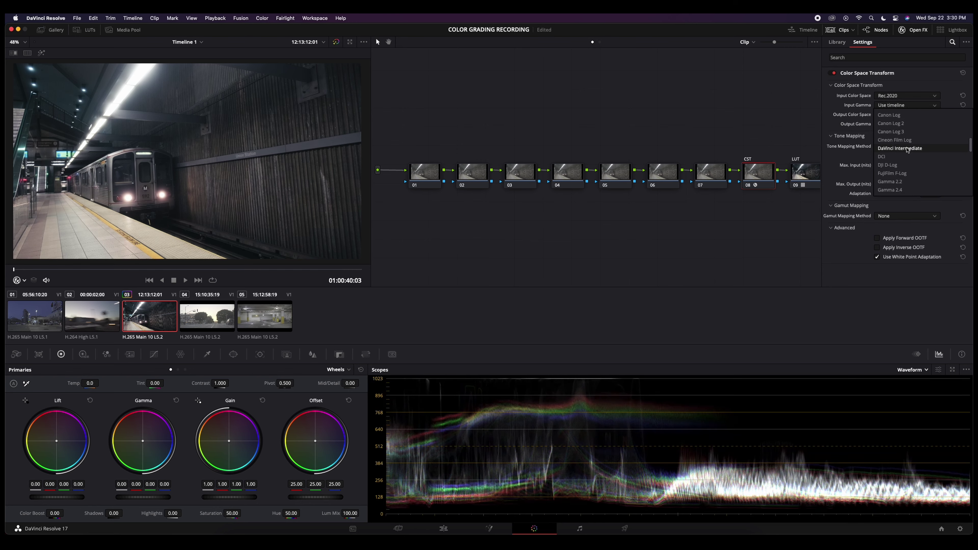
click(910, 174)
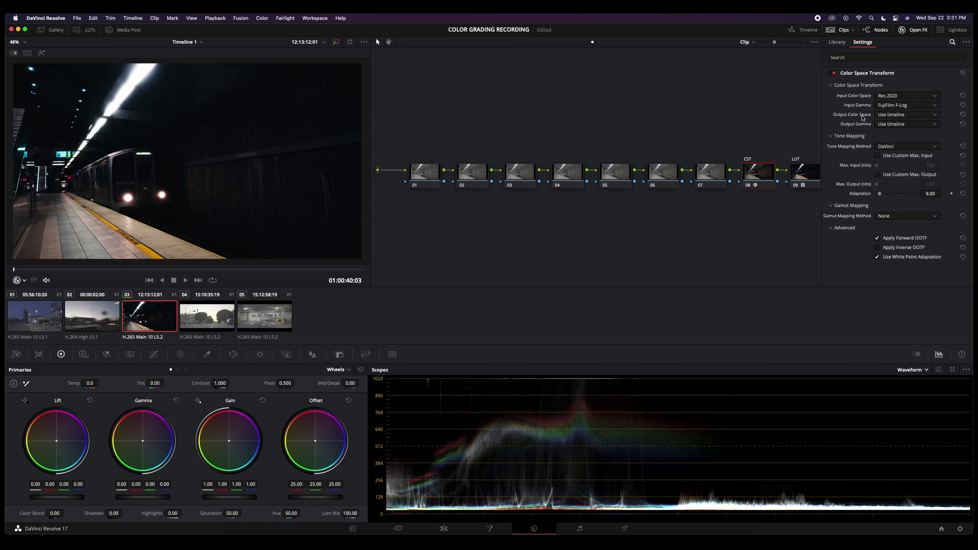
Set the CST output to Rec.709 with Cineon Film Log gamma, after briefly trying ARRI LogC
click(897, 115)
scroll(904, 177, down, 5)
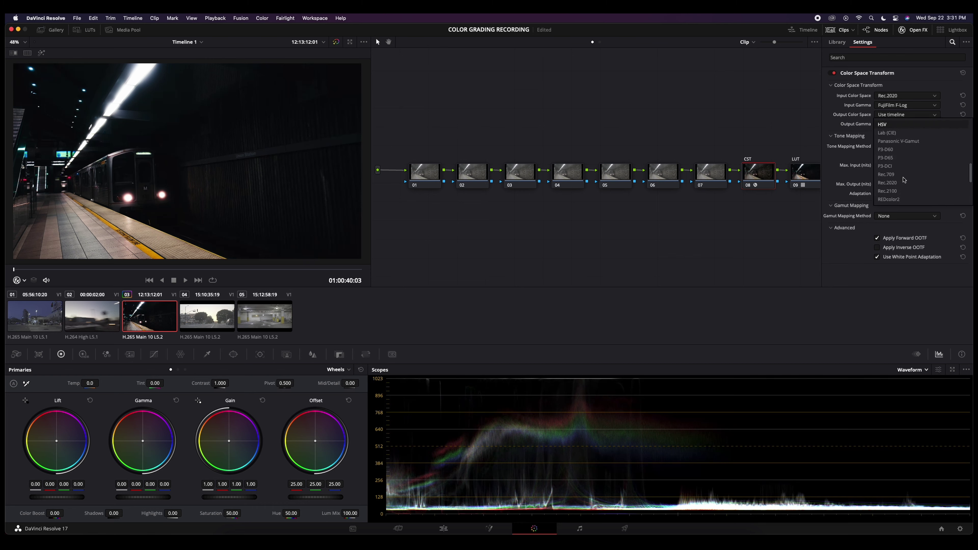
click(903, 140)
click(886, 124)
scroll(903, 177, down, 3)
click(912, 185)
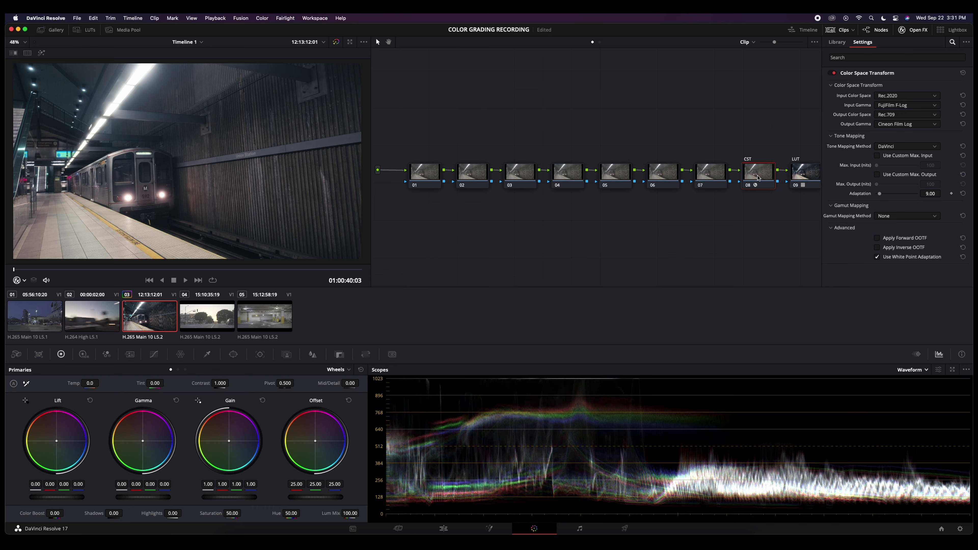
click(901, 125)
scroll(902, 137, up, 5)
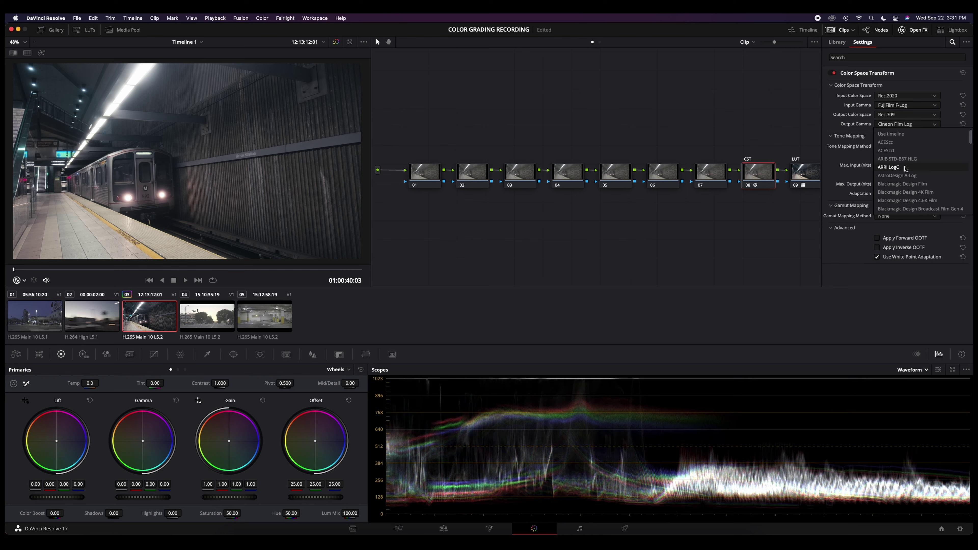
click(904, 169)
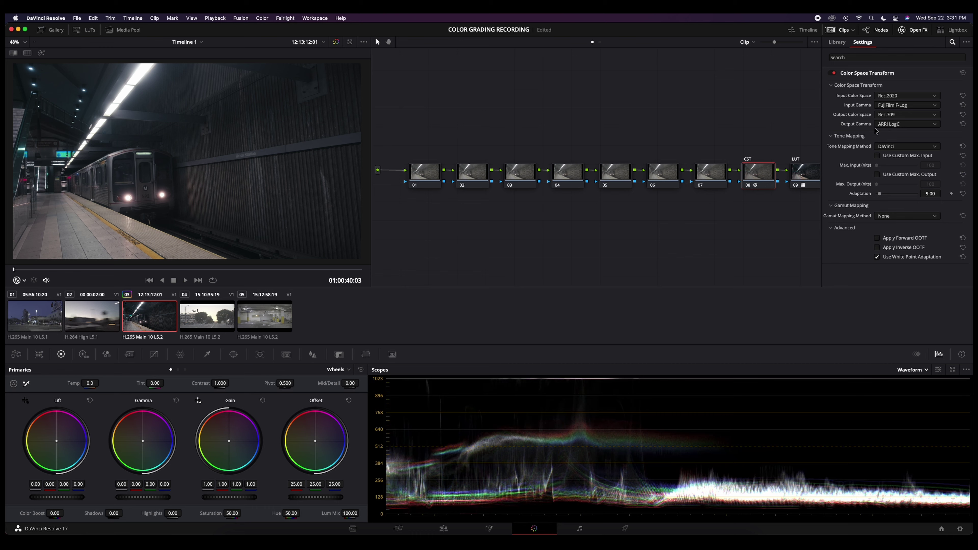
click(904, 125)
scroll(904, 169, down, 5)
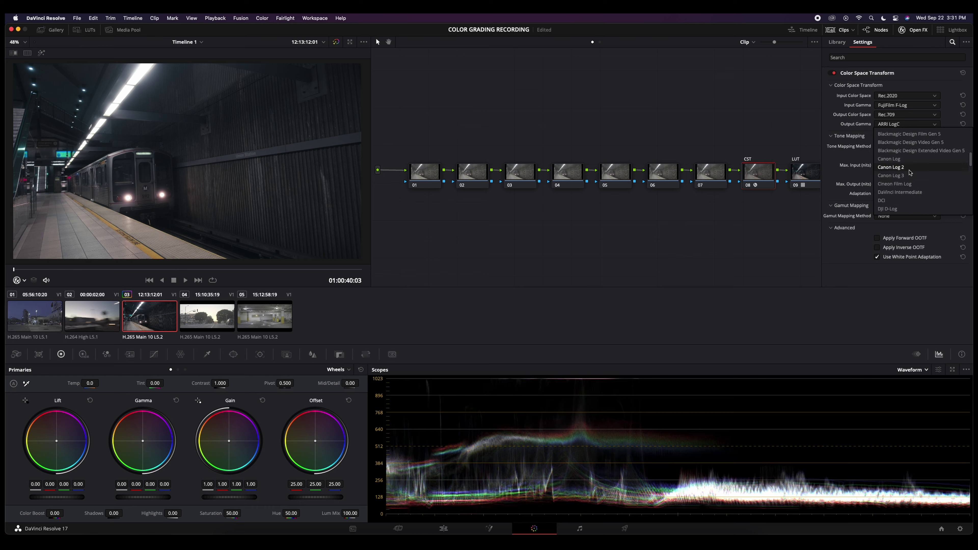
click(911, 185)
scroll(214, 187, up, 5)
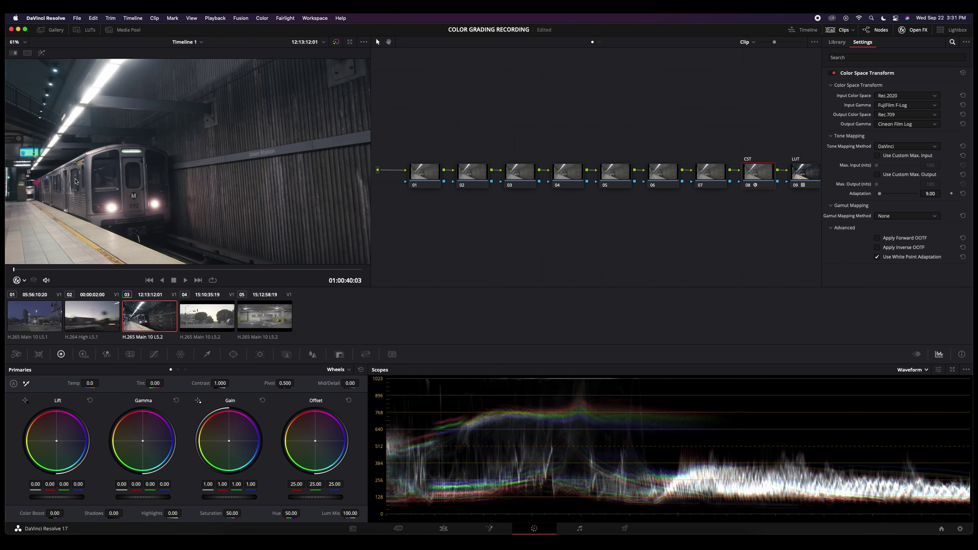
Set the CST node's Gamut Mapping Method to Saturation Compression
scroll(214, 187, up, 5)
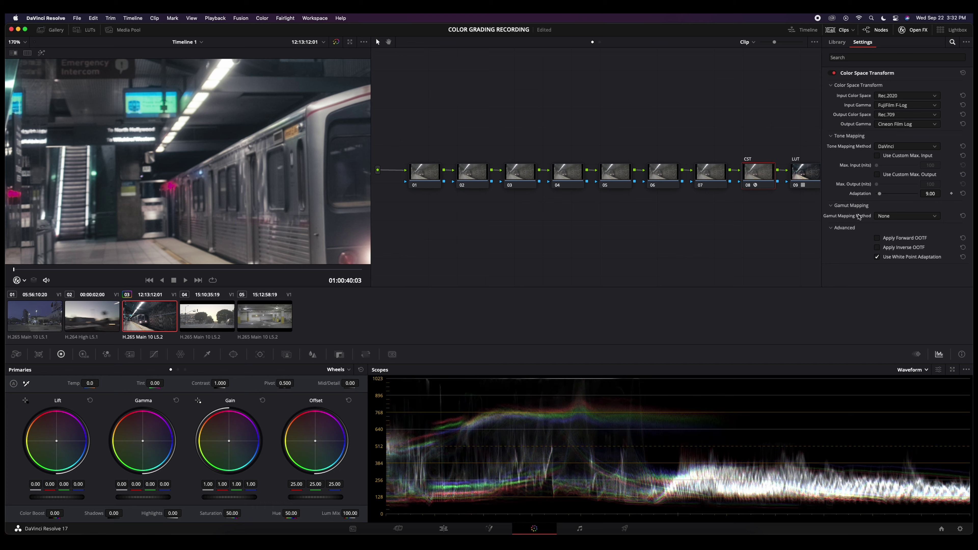
click(891, 218)
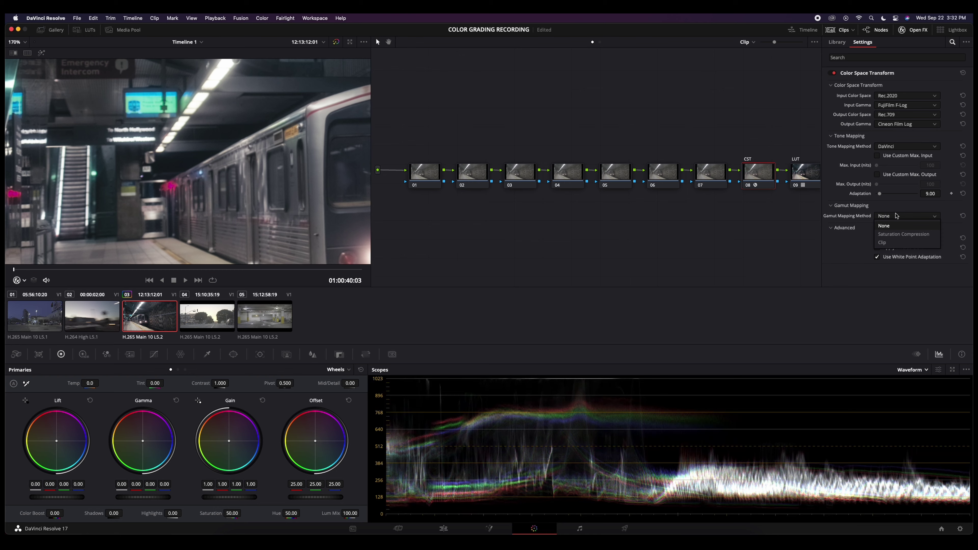
click(907, 235)
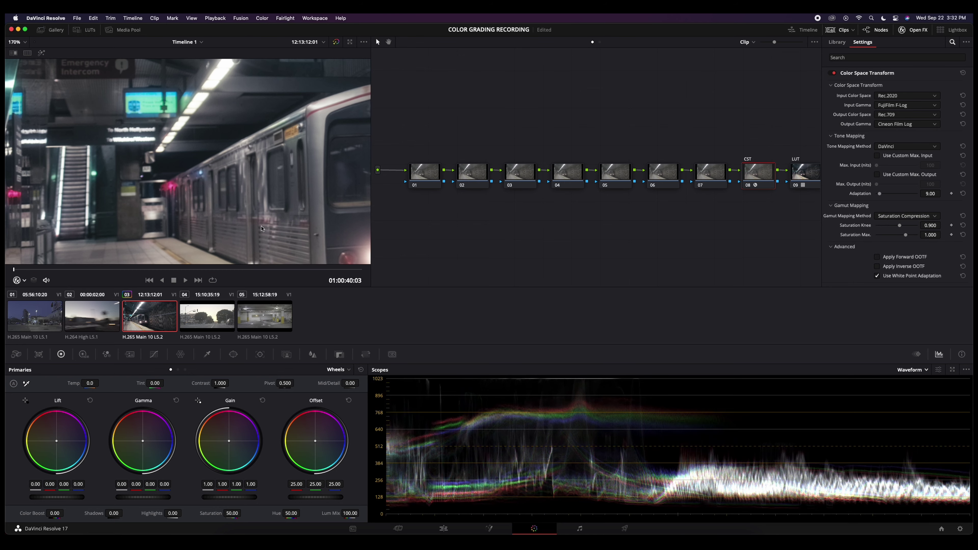
scroll(257, 226, down, 10)
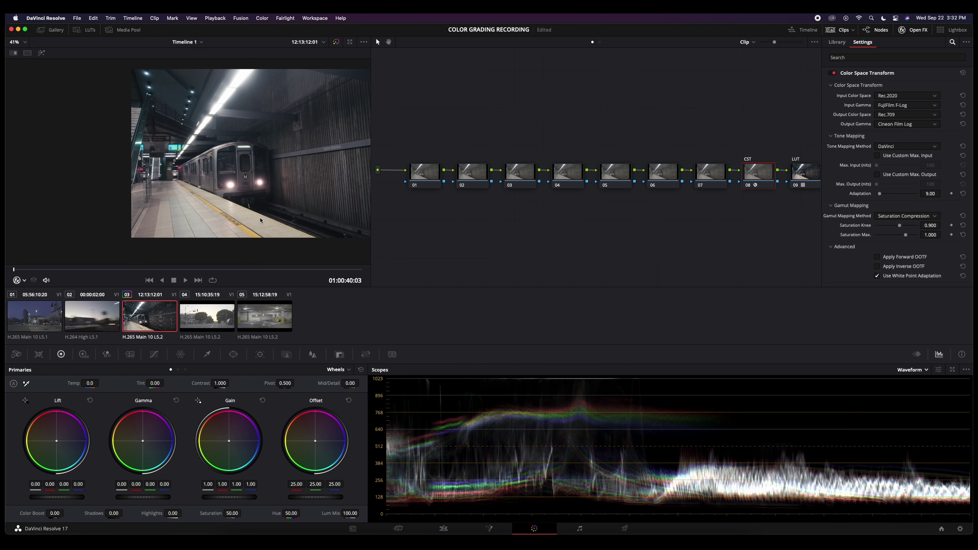
scroll(241, 222, up, 2)
Toggle the CST node off and on several times to compare, leaving it enabled
click(913, 30)
click(756, 187)
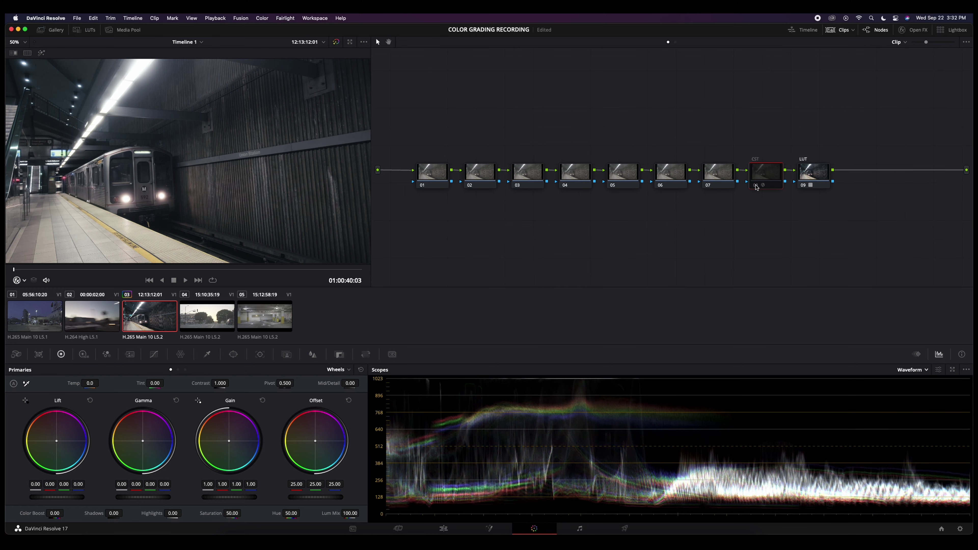
click(756, 187)
click(756, 186)
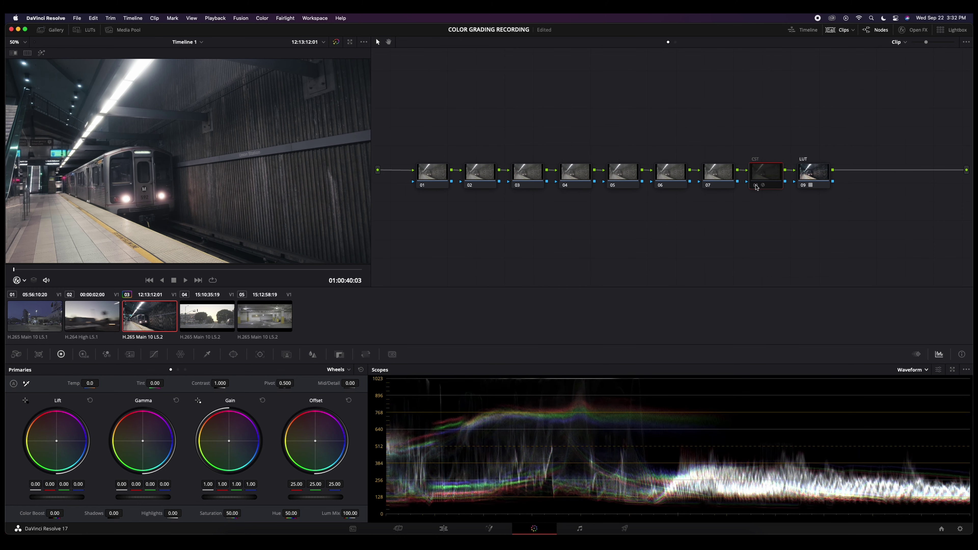
click(756, 186)
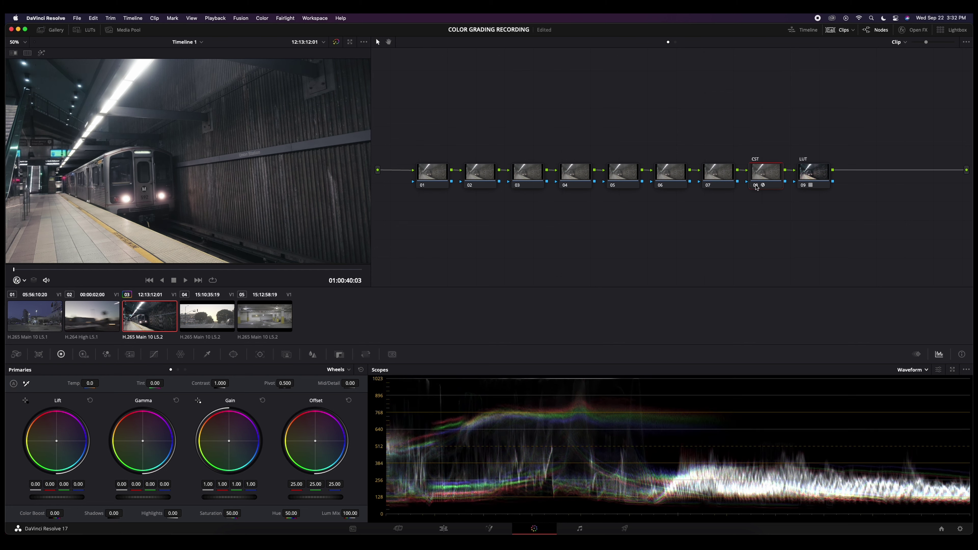
click(756, 187)
click(756, 186)
Move nodes 06 and 07 above the main chain and label them EXPOSURE and WB
drag(666, 151, 720, 142)
click(720, 142)
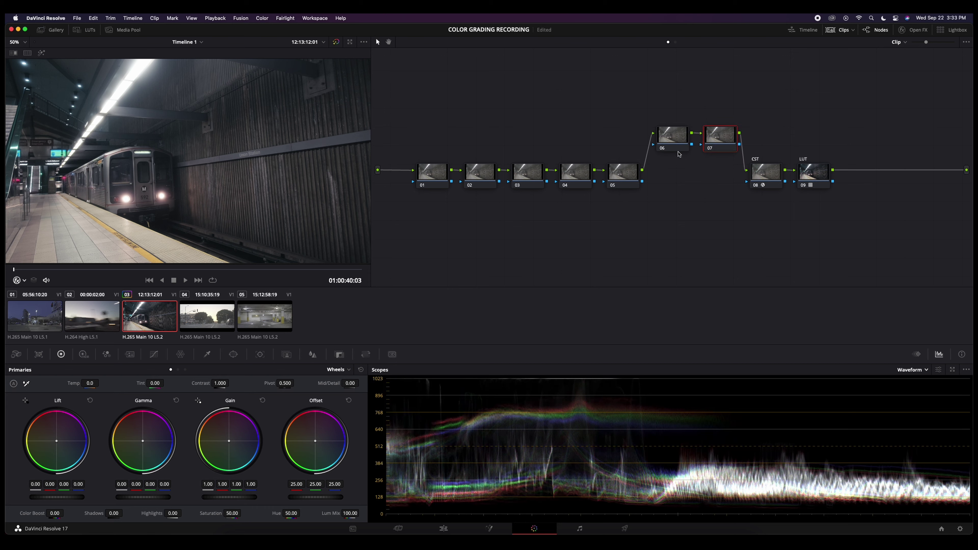
right_click(658, 127)
click(689, 156)
right_click(711, 147)
click(729, 156)
text(WB)
On EXPOSURE, lower Offset to 13.25, lift Gamma slightly, and raise Contrast to 1.074
click(679, 145)
drag(330, 501, 308, 501)
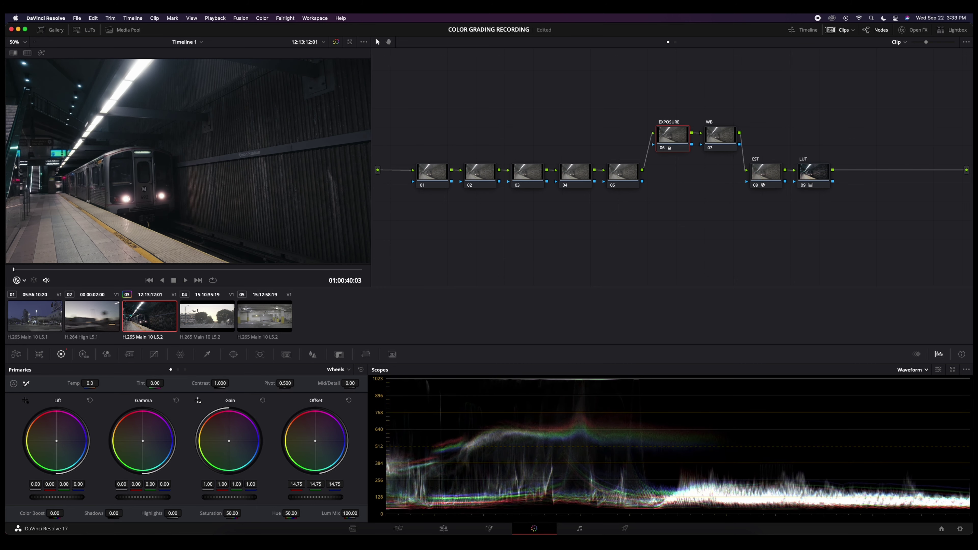
mouse_move(153, 499)
mouse_down()
mouse_move(167, 498)
mouse_move(141, 500)
mouse_up()
drag(217, 383, 231, 382)
Shift the WB node's gain to 0.97 red, 1.02 green, 0.86 blue
click(718, 138)
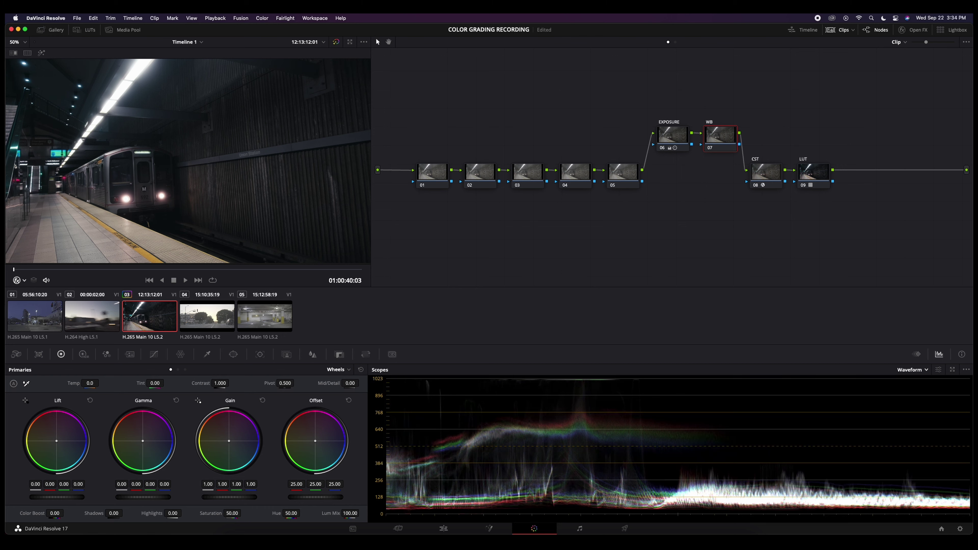
drag(228, 440, 226, 442)
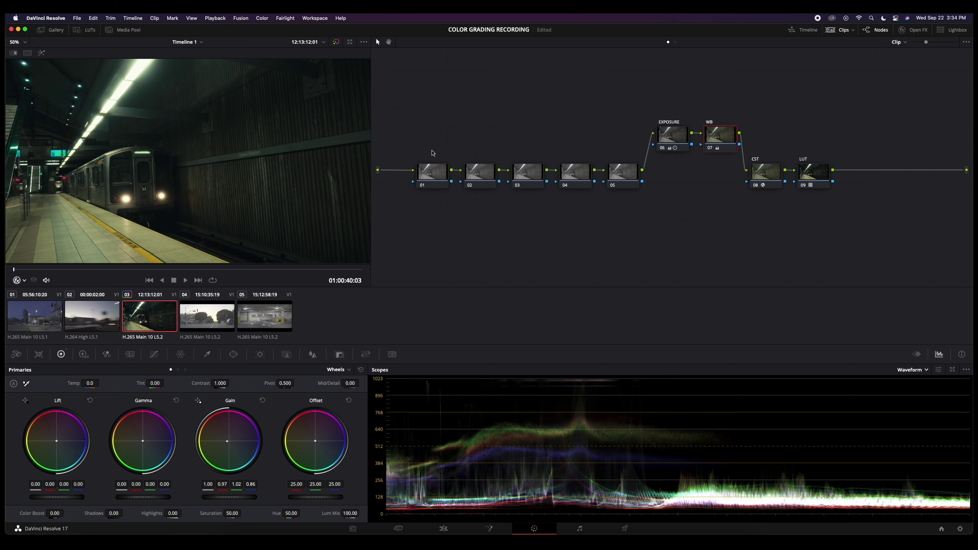
Label node 01 SOFTNESS
right_click(430, 171)
click(443, 189)
text(SOFTNESS)
key(Return)
Apply Gaussian Blur to node 01 with both strengths set to 0.138
click(914, 30)
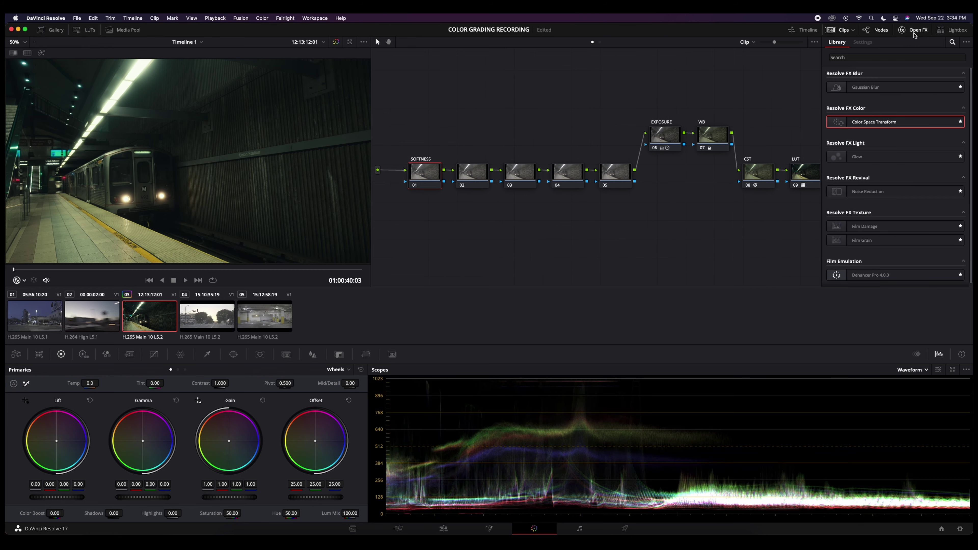
drag(892, 88, 431, 178)
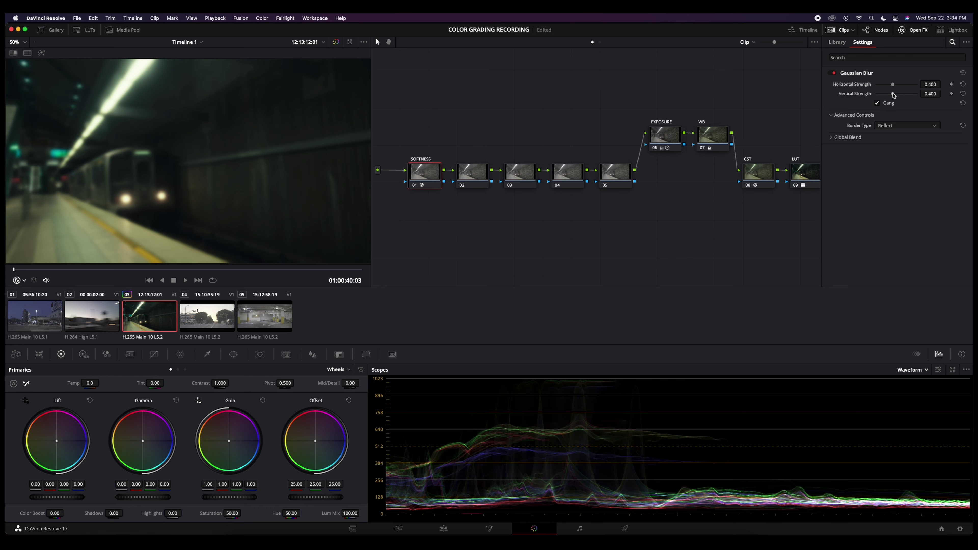
drag(893, 96, 877, 94)
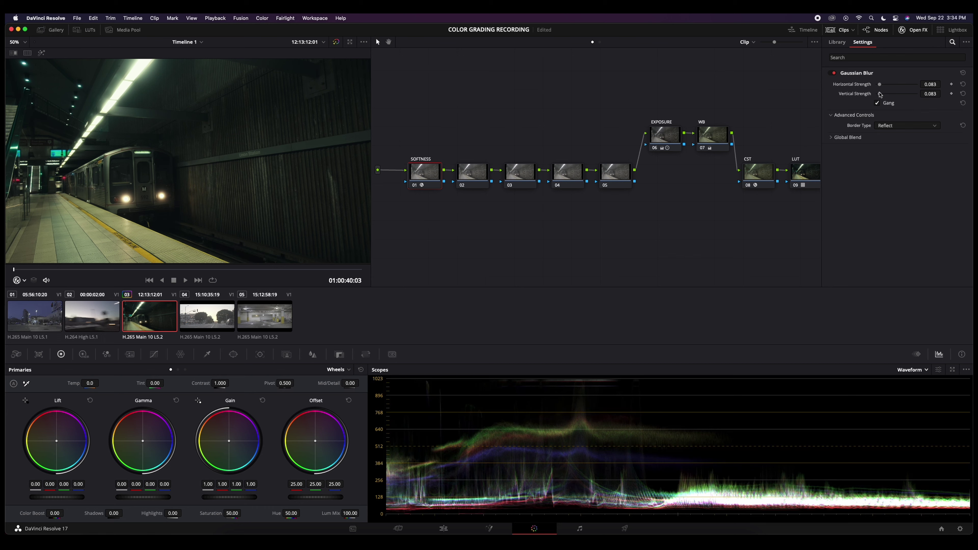
drag(879, 94, 881, 94)
drag(881, 94, 882, 95)
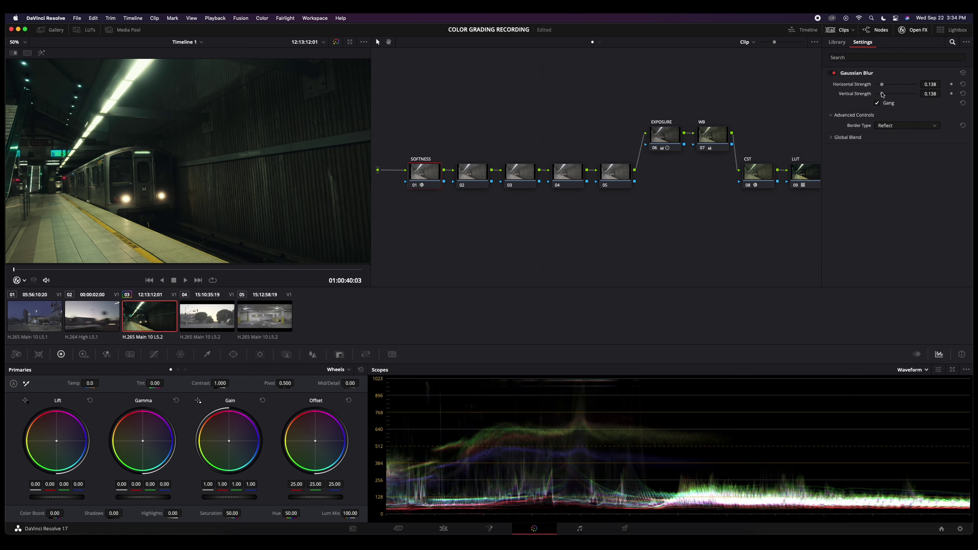
Label node 02 'GRAIN' and apply the Film Grain effect to it
click(472, 173)
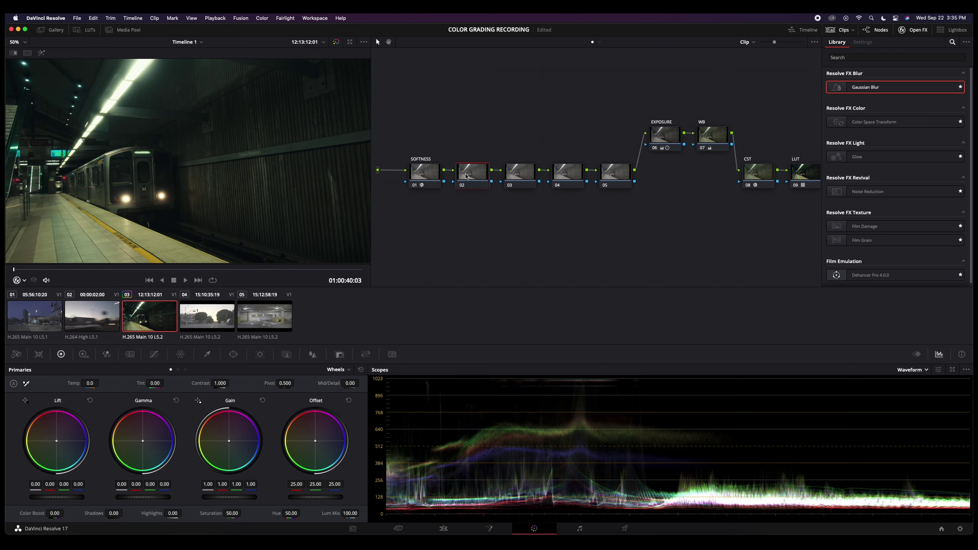
right_click(465, 174)
click(480, 192)
text(GRAIN)
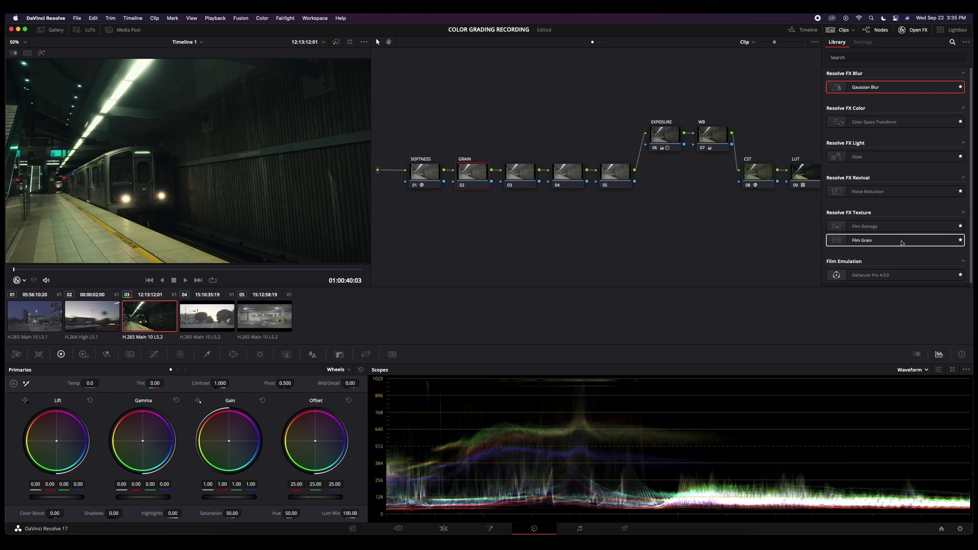
drag(901, 243, 476, 179)
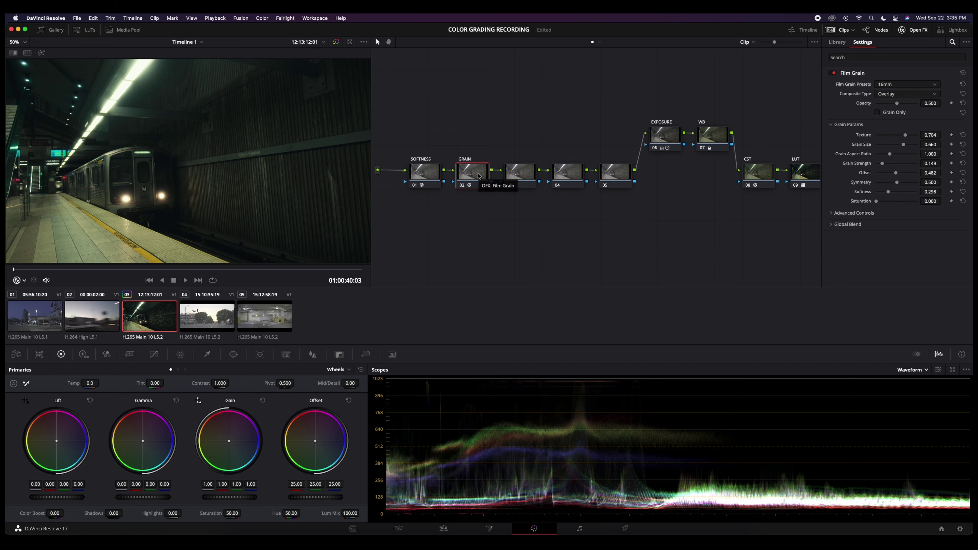
right_click(479, 176)
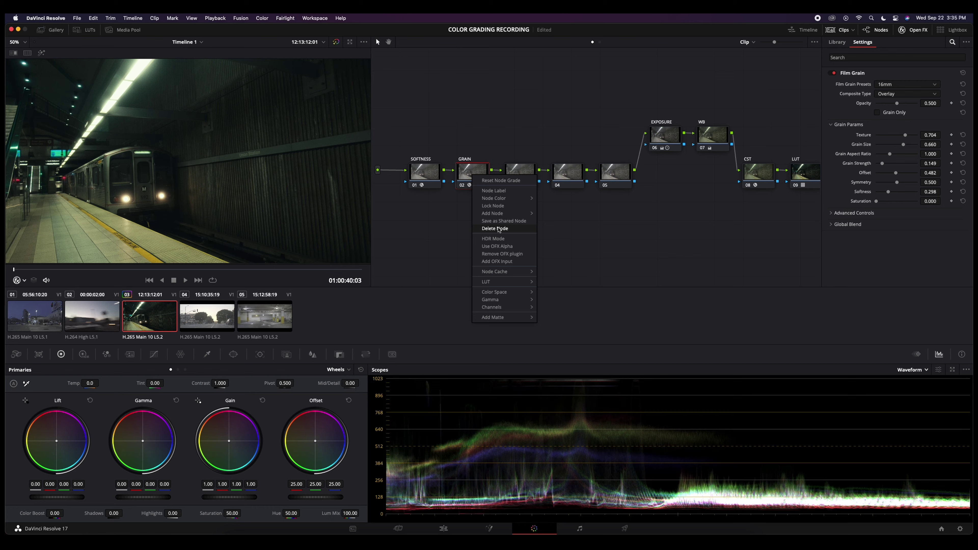
click(562, 219)
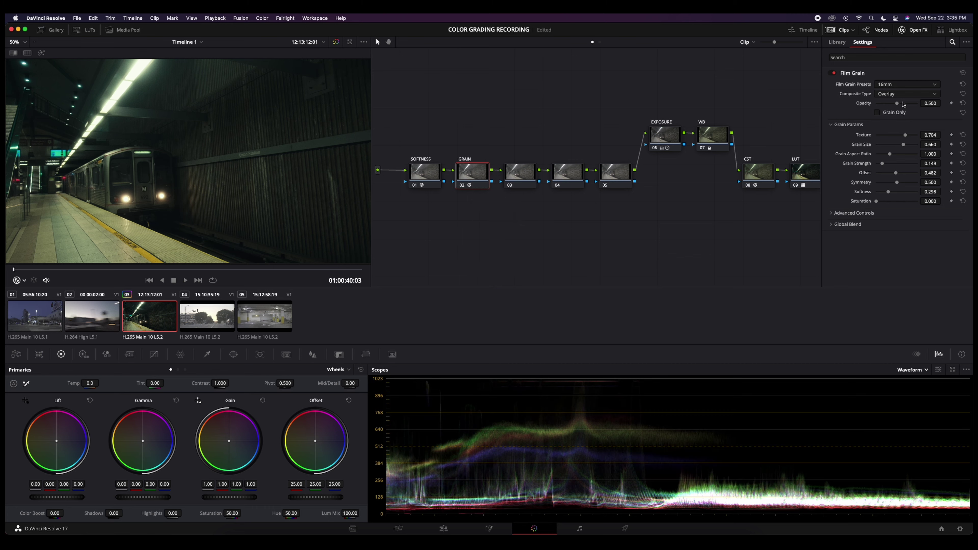
Set Film Grain opacity 0.706, size and softness 0, saturation 0.073, strength 0.202
drag(897, 103, 907, 106)
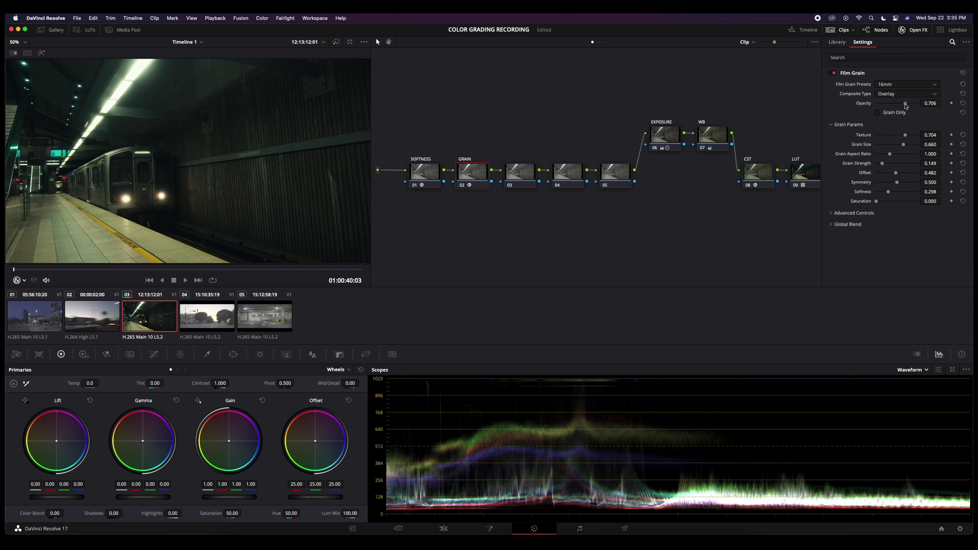
drag(904, 144, 866, 149)
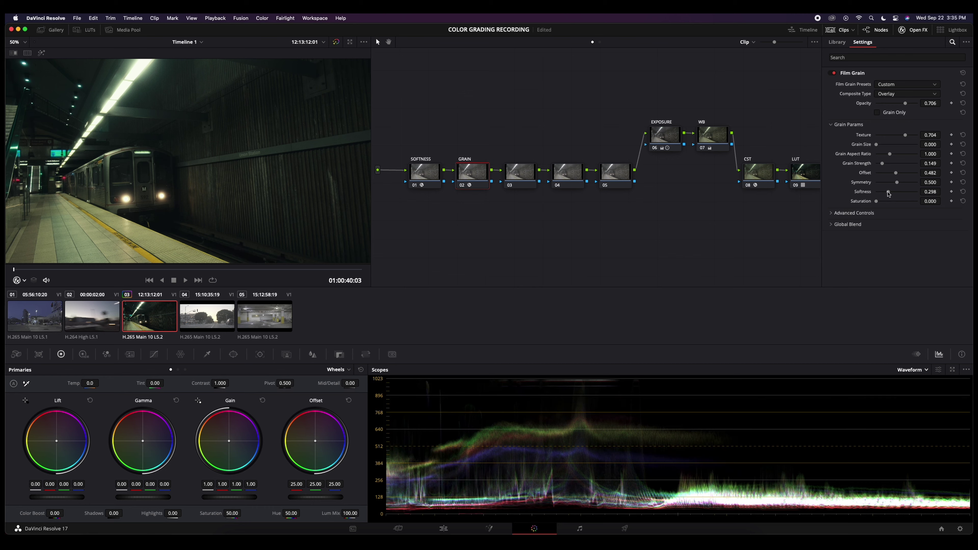
mouse_move(888, 194)
mouse_down()
mouse_move(871, 193)
mouse_move(879, 202)
mouse_up()
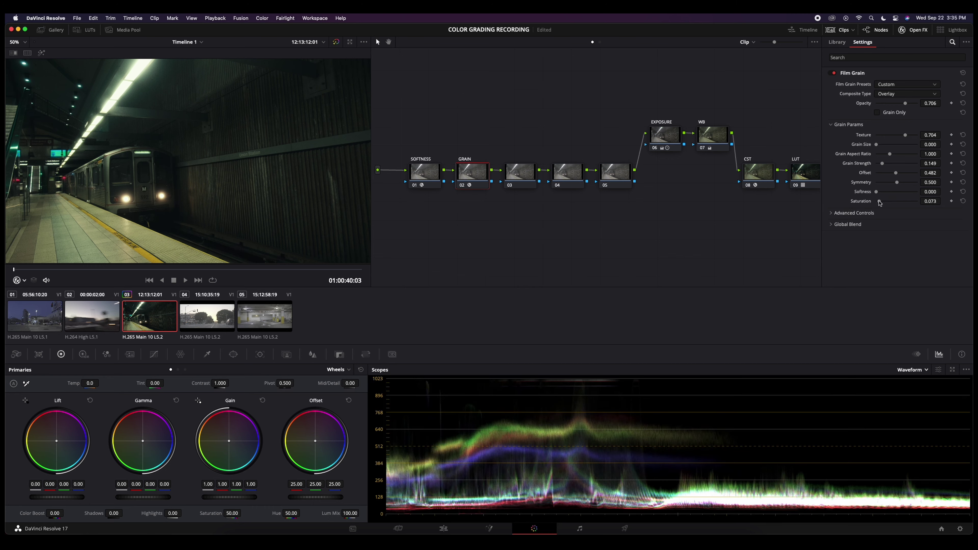
drag(882, 164, 885, 166)
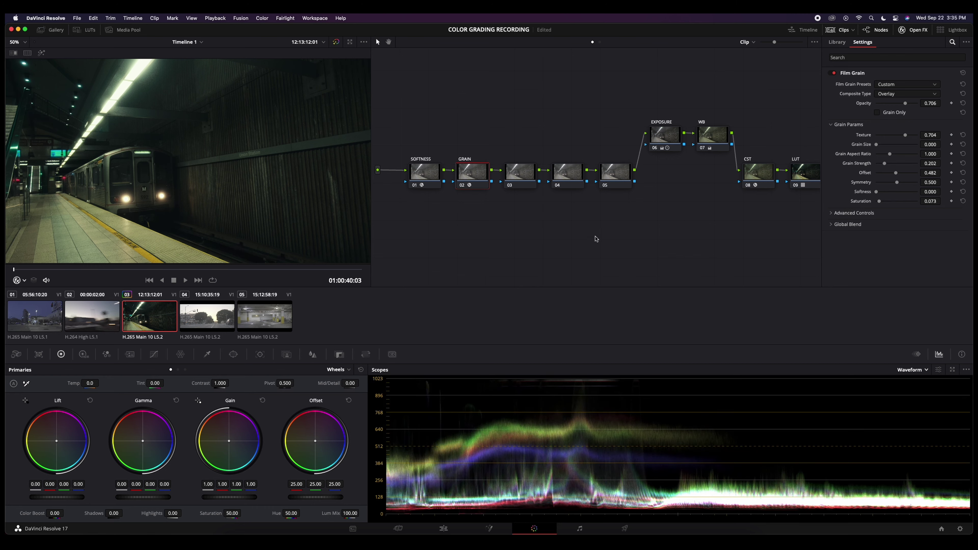
click(522, 178)
Add a serial node, make it a compound node labelled HALATION, and place it after GRAIN
right_click(523, 178)
mouse_move(574, 214)
click(605, 216)
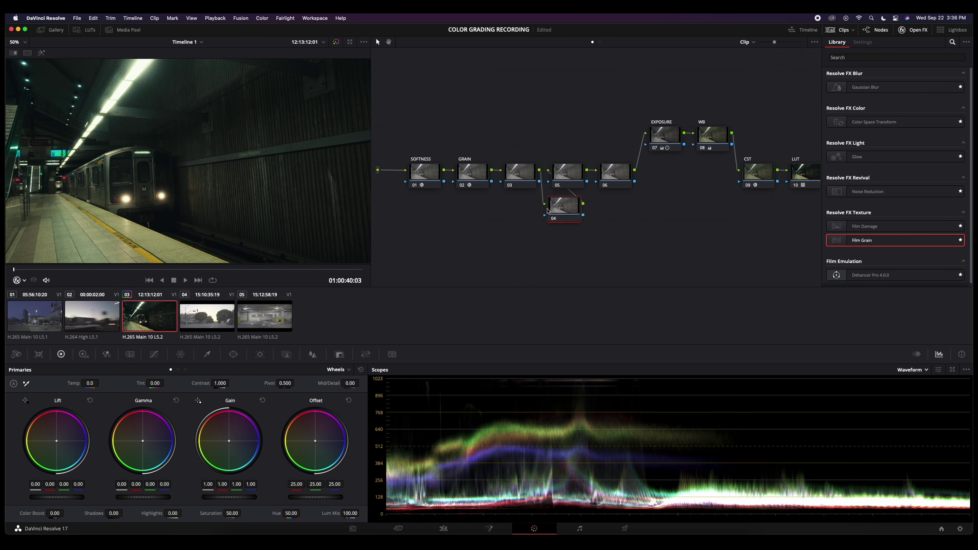
right_click(534, 219)
click(575, 347)
drag(532, 226, 546, 207)
right_click(546, 207)
click(548, 205)
text(HALATION)
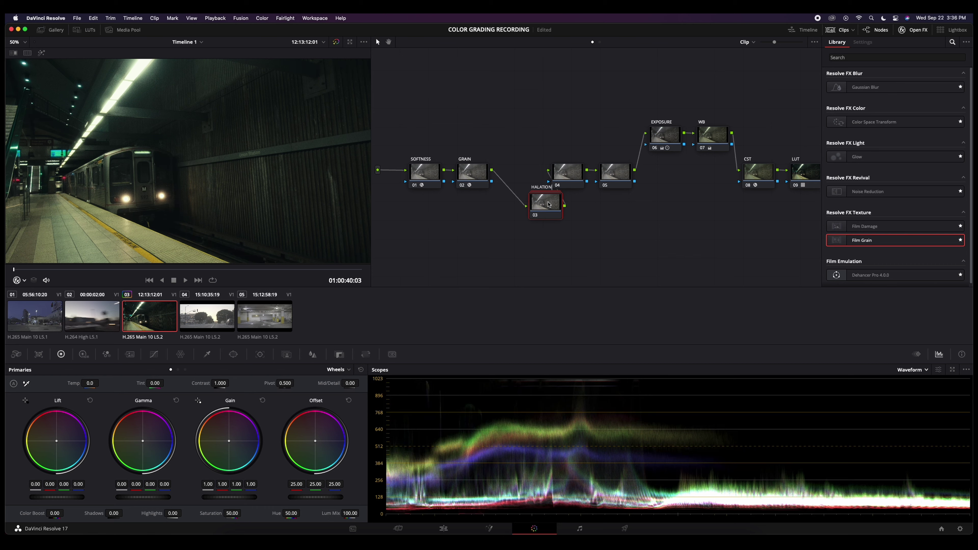
key(Return)
drag(549, 205, 520, 173)
Open the HALATION compound node and add a layer node beneath node 02
right_click(519, 173)
click(539, 189)
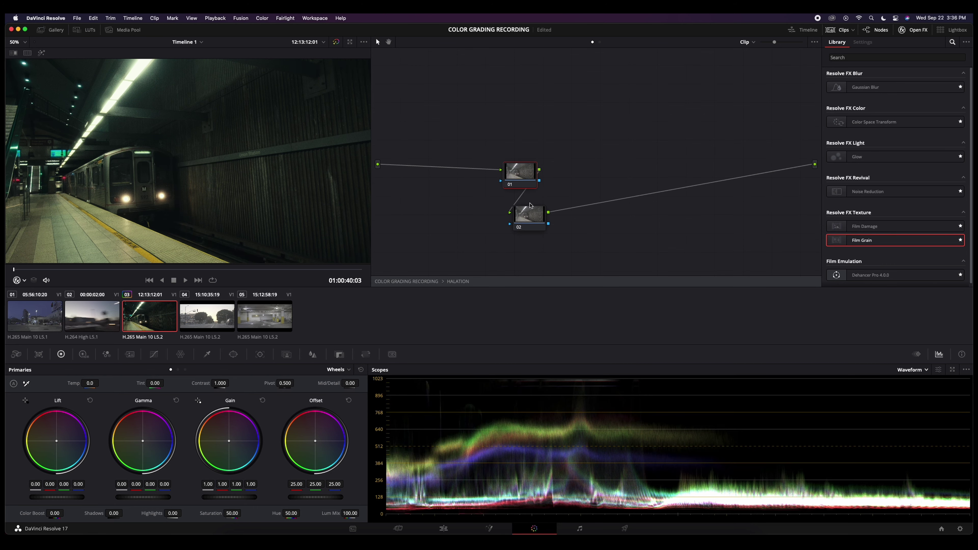
drag(528, 214, 589, 140)
right_click(589, 142)
mouse_move(616, 180)
click(677, 205)
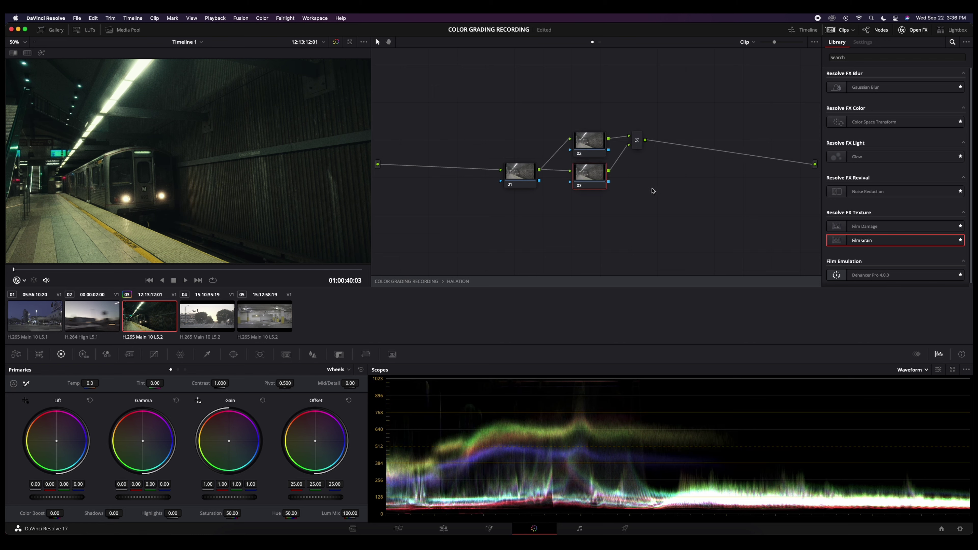
drag(595, 179, 595, 210)
Set the layer mixer's composite mode to Add and add a serial node after it
right_click(635, 158)
mouse_move(668, 212)
click(726, 224)
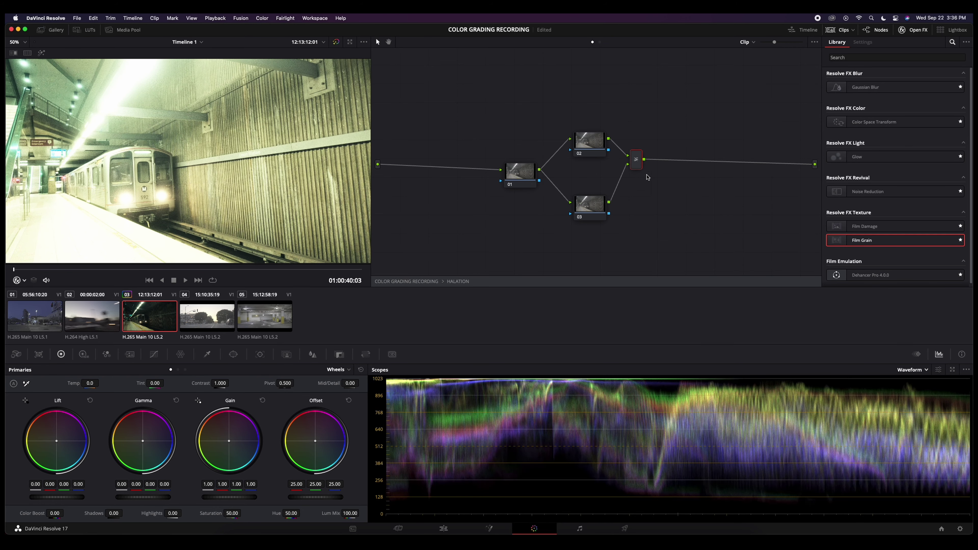
right_click(636, 159)
mouse_move(678, 170)
click(727, 172)
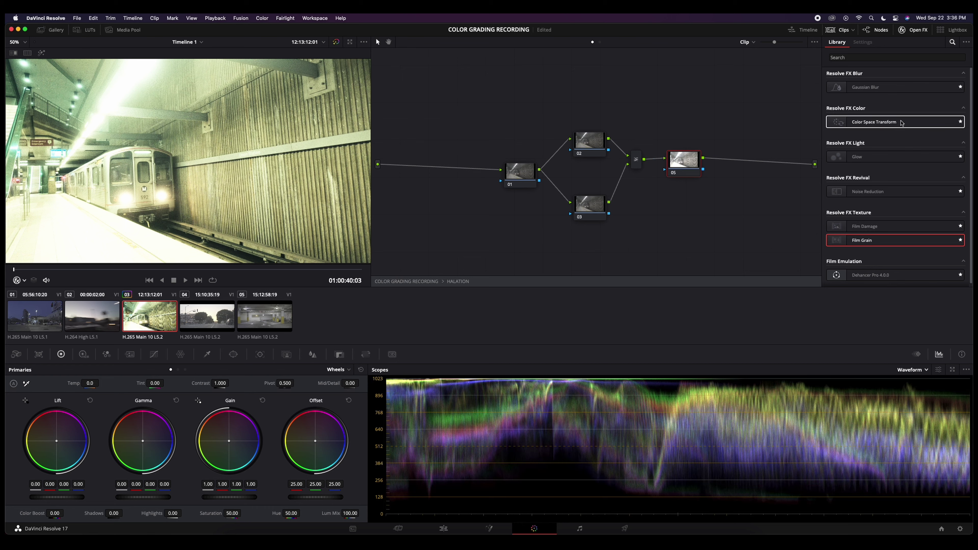
Apply Color Space Transform to nodes 01 and 05; set node 01 from FujiFilm F-Log to Linear
drag(905, 126, 522, 176)
drag(893, 124, 690, 164)
click(502, 181)
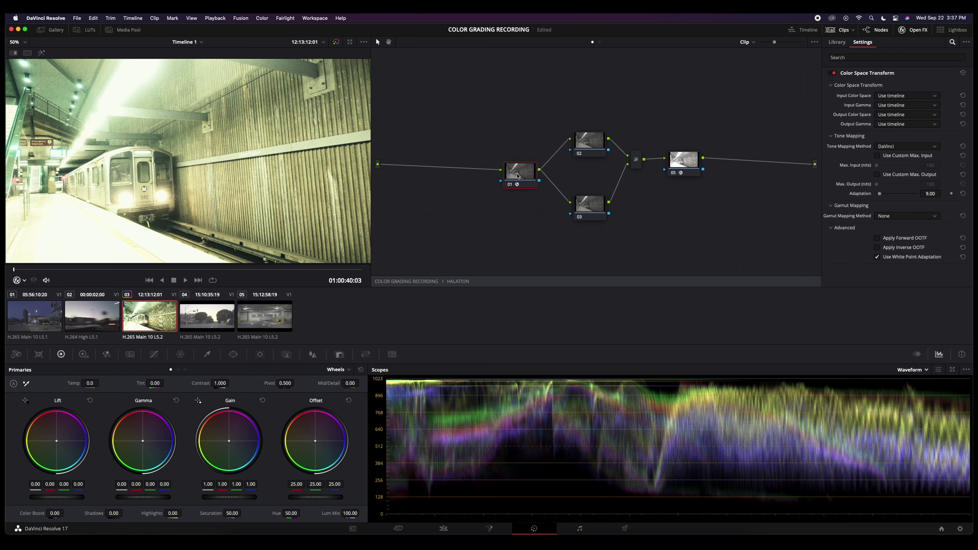
click(901, 107)
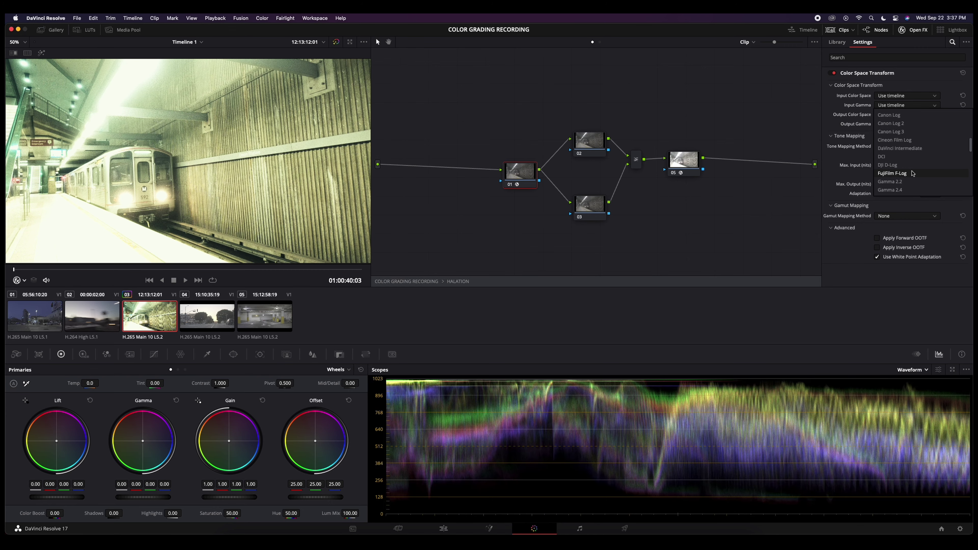
click(911, 173)
click(901, 124)
scroll(903, 161, down, 3)
click(903, 161)
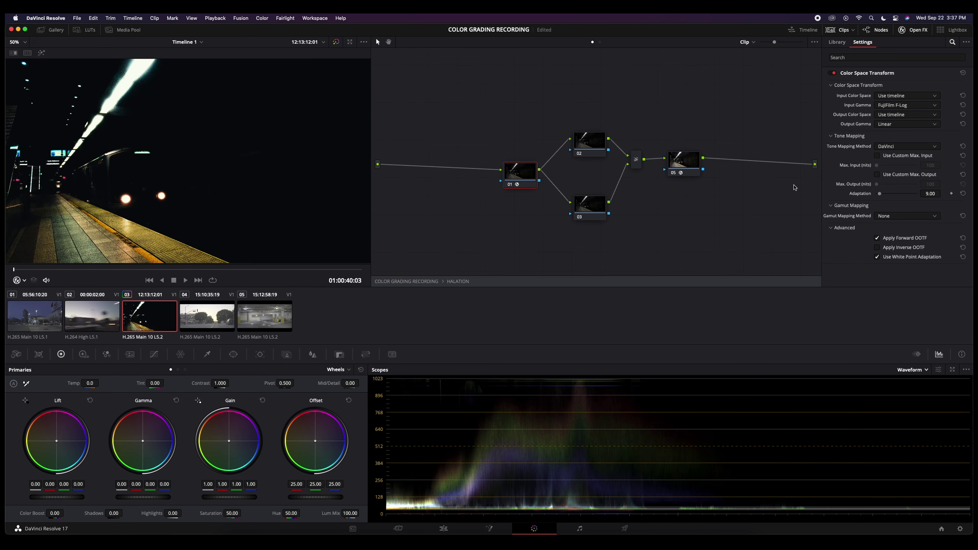
Set node 05's Color Space Transform from Linear input back to FujiFilm F-Log output
click(688, 163)
click(898, 106)
scroll(905, 154, down, 3)
click(908, 164)
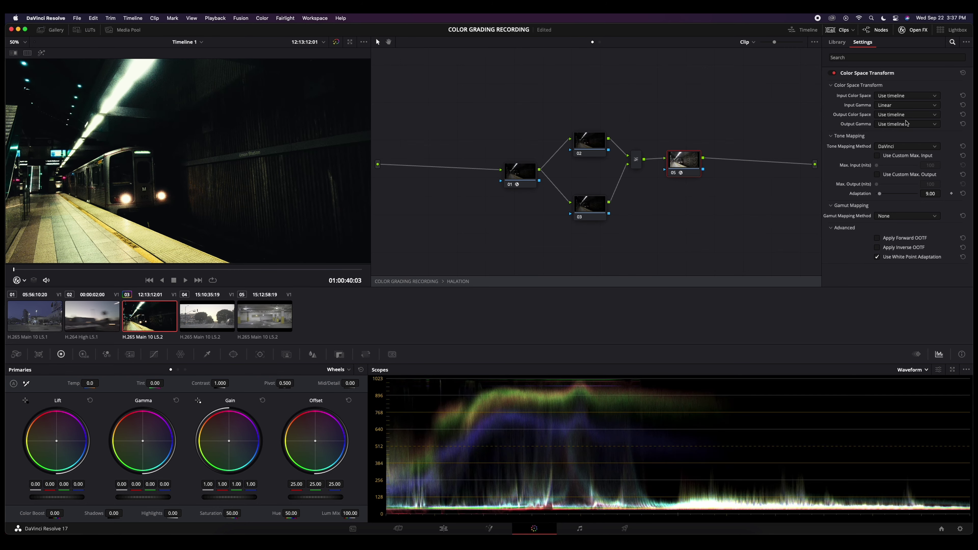
click(909, 124)
scroll(910, 164, down, 2)
scroll(901, 174, down, 2)
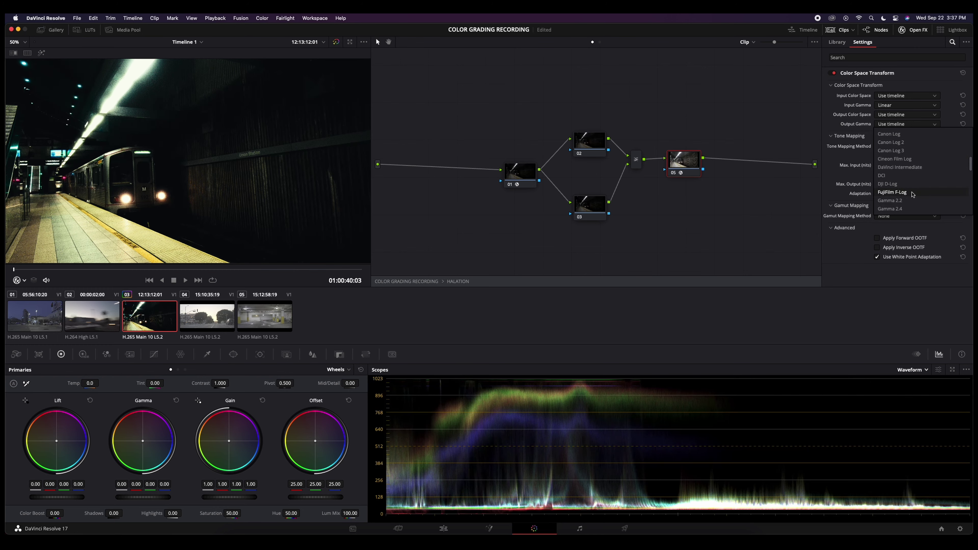
click(893, 192)
click(595, 205)
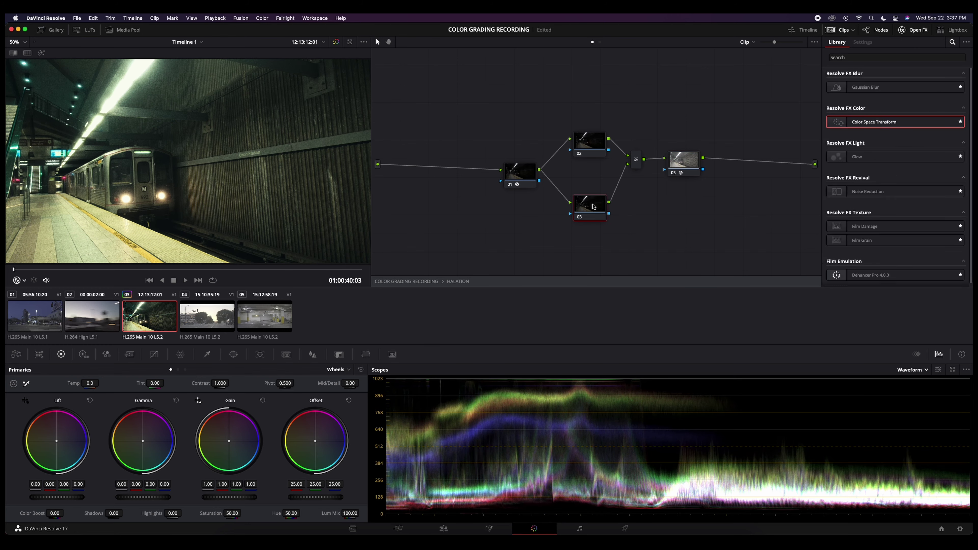
Reshape node 03's curve so only the brightest highlights pass through
click(154, 354)
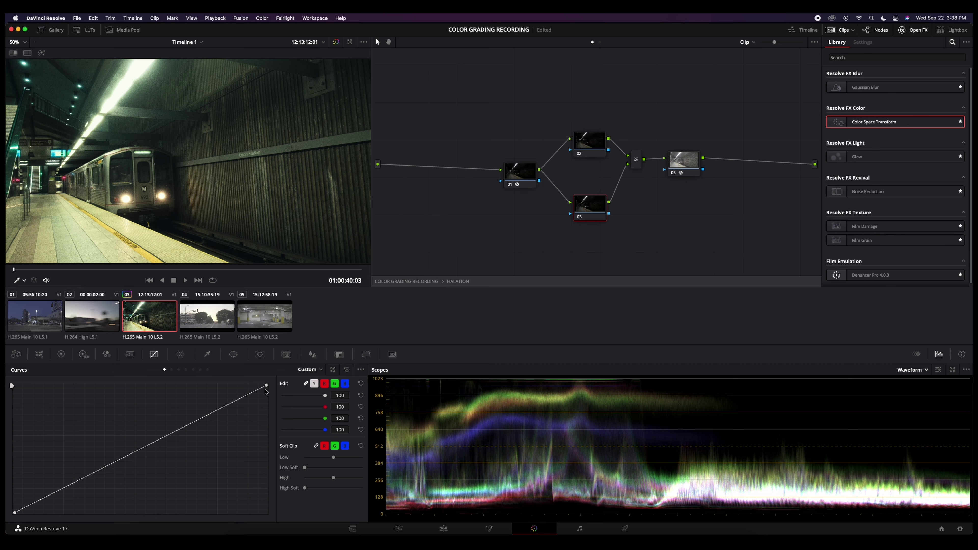
drag(266, 386, 327, 525)
click(85, 512)
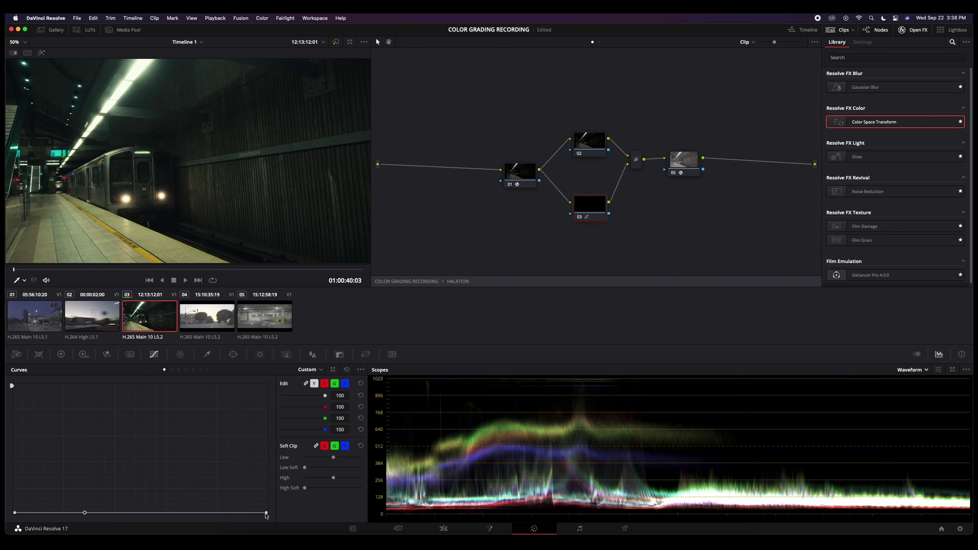
drag(266, 513, 273, 472)
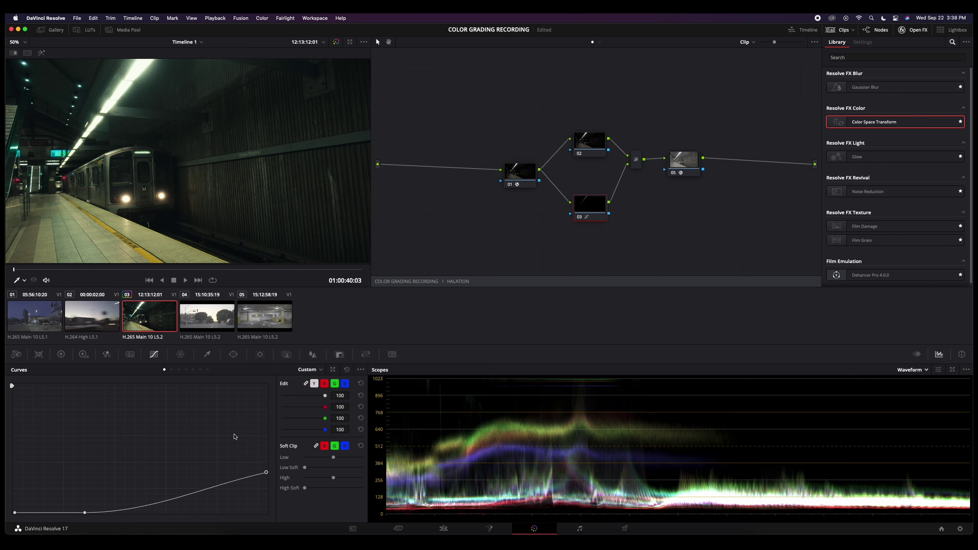
Unlink node 03's blur radius and set red 0.82, green 0.66, blue 0.40
click(314, 355)
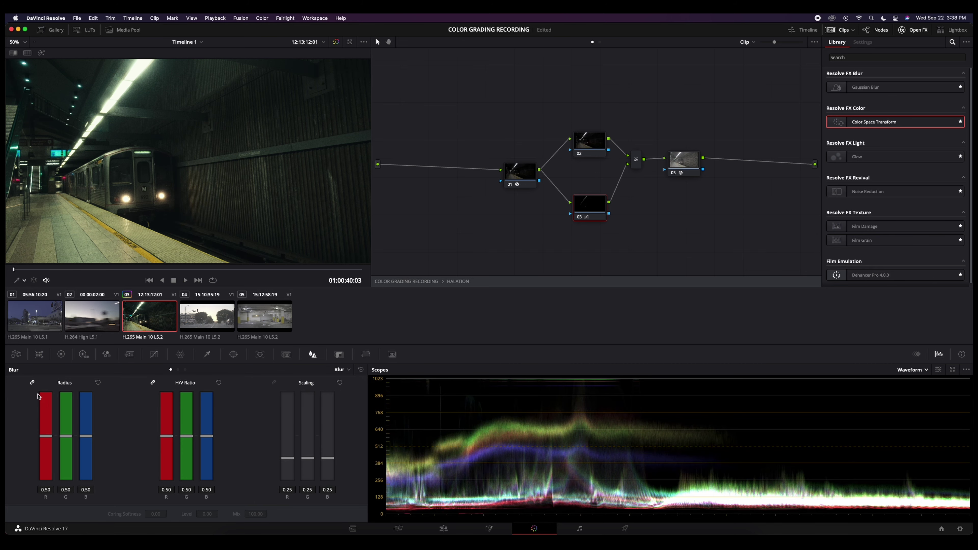
click(33, 385)
drag(46, 436, 91, 447)
drag(46, 409, 46, 404)
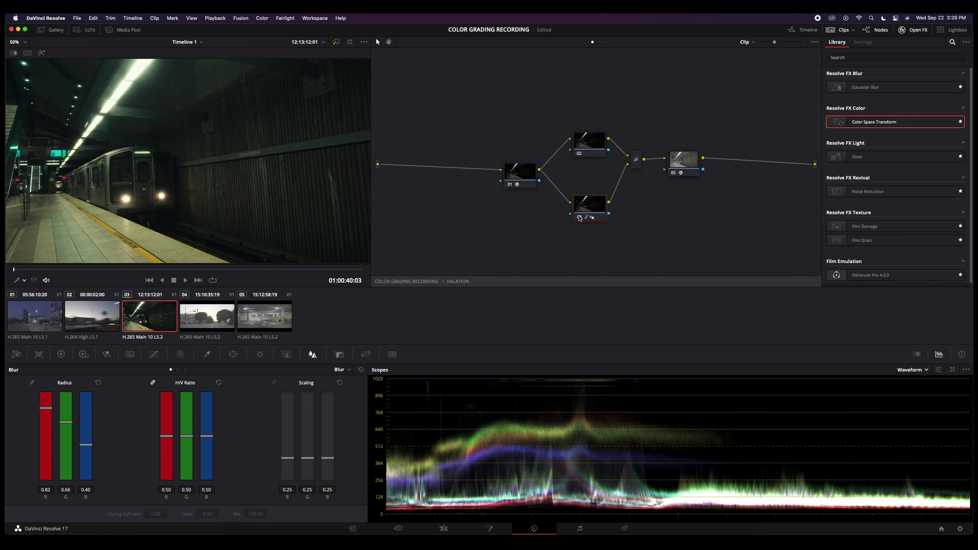
Reset node 03's curve and redraw it with a steep highlight rise, scrubbing the clip to check
click(156, 358)
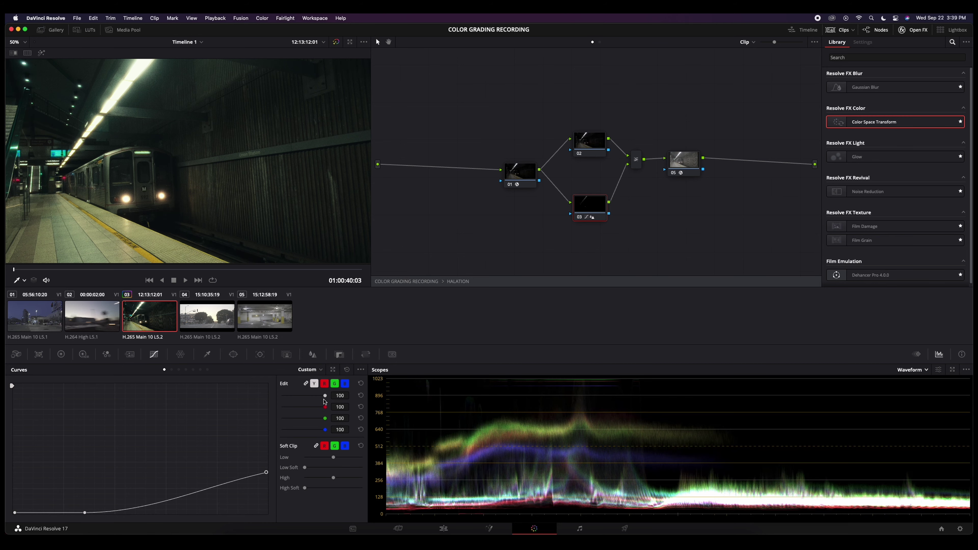
click(347, 370)
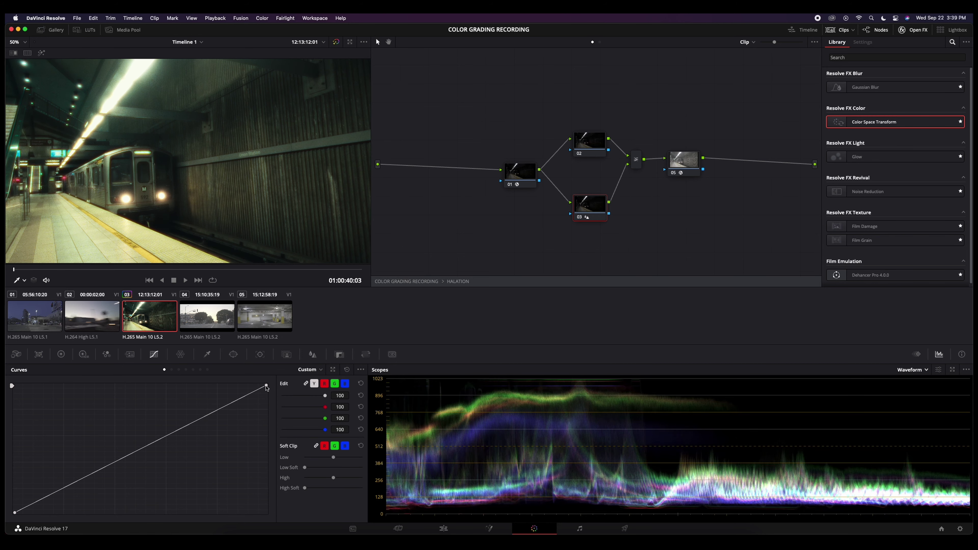
drag(266, 384, 272, 512)
click(238, 513)
drag(242, 514, 247, 386)
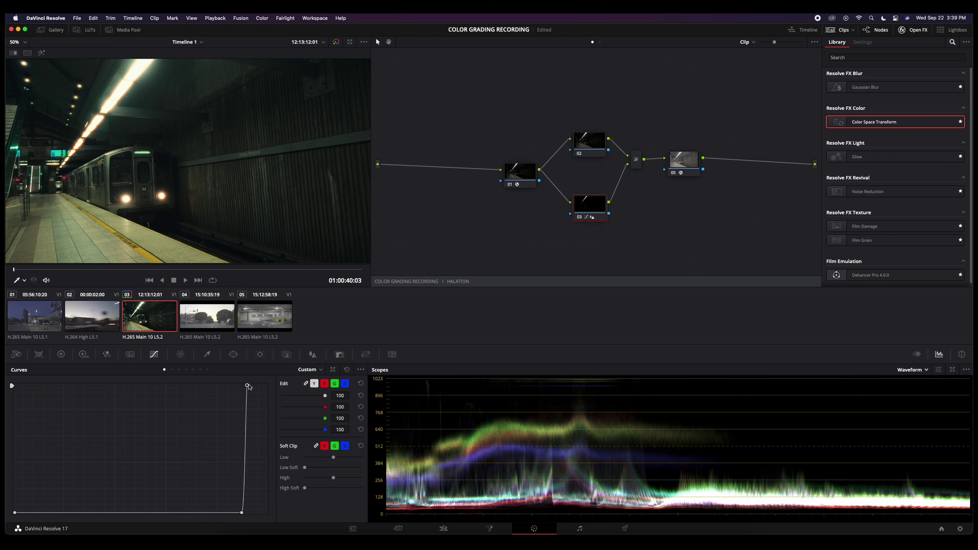
drag(53, 271, 15, 272)
Reset the curve again, keep shadows black and raise only the highlights slightly higher
click(347, 369)
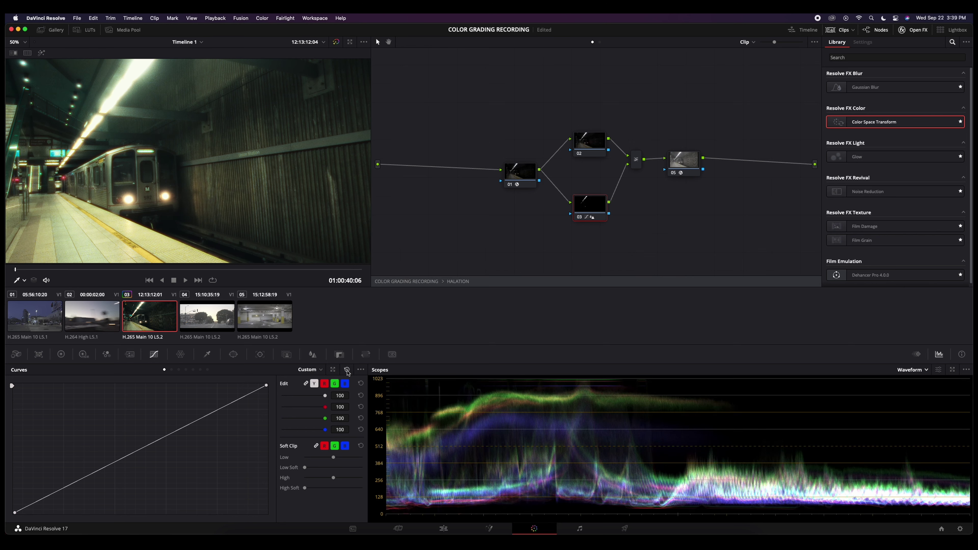
drag(267, 385, 266, 484)
click(81, 513)
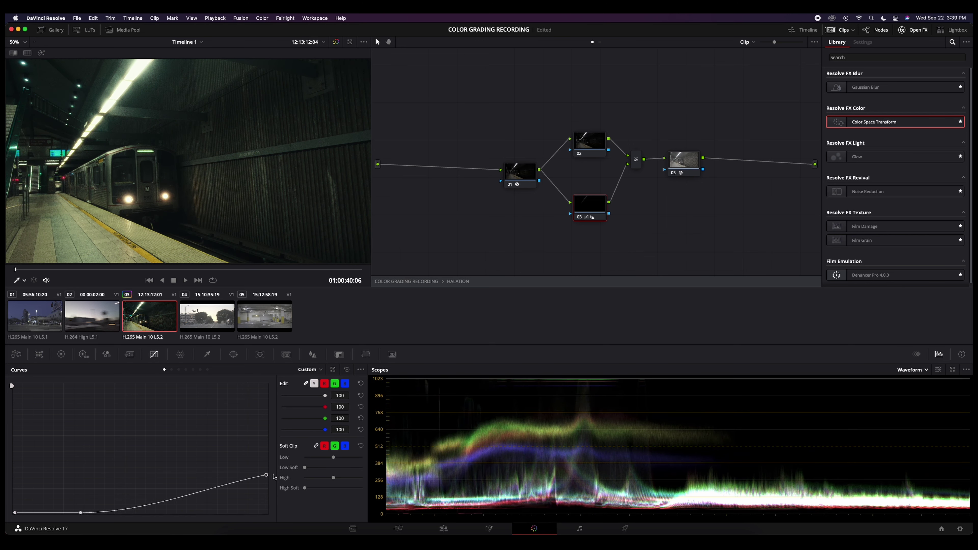
drag(274, 476, 278, 461)
drag(586, 205, 590, 208)
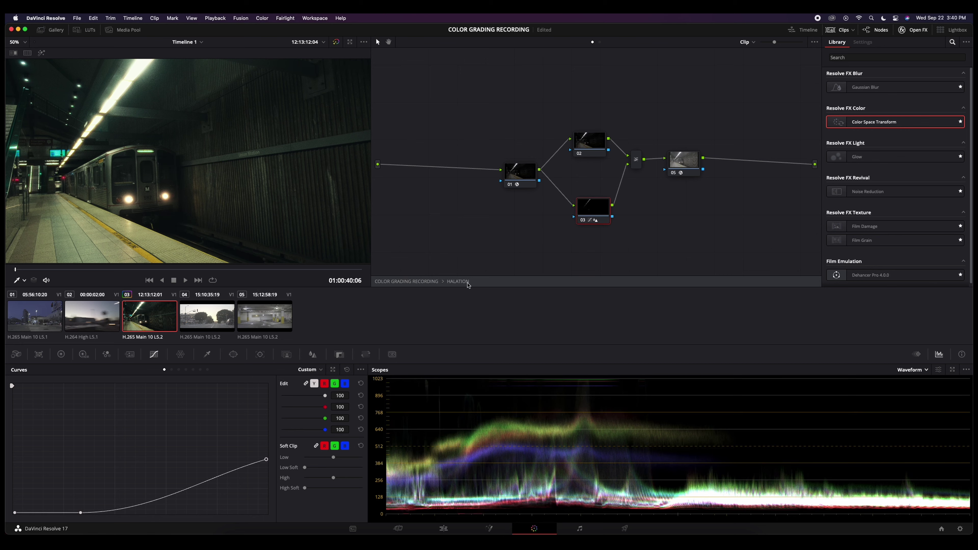
Label node 04 'VIGNETTE' in the full node tree
click(406, 281)
click(570, 173)
right_click(566, 175)
key(Escape)
text(VIGNETTE)
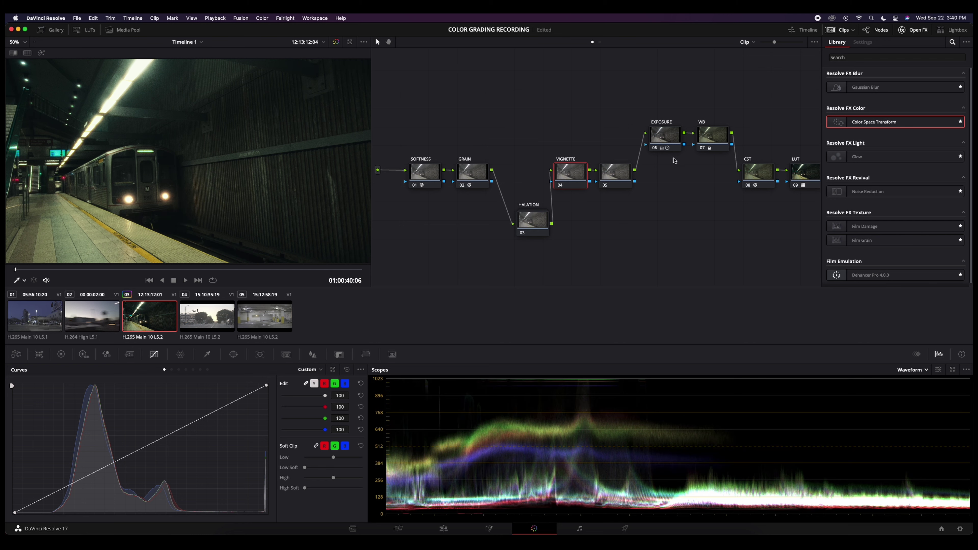
Apply the Vignette effect to the VIGNETTE node and reset its size to 0.500
click(967, 41)
click(934, 51)
click(889, 57)
text(VIGNET)
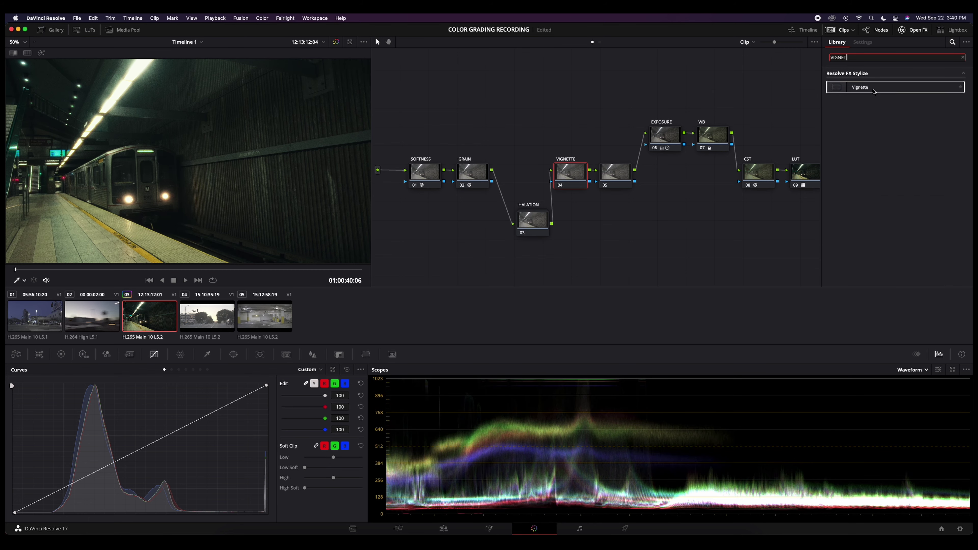
drag(870, 87, 575, 175)
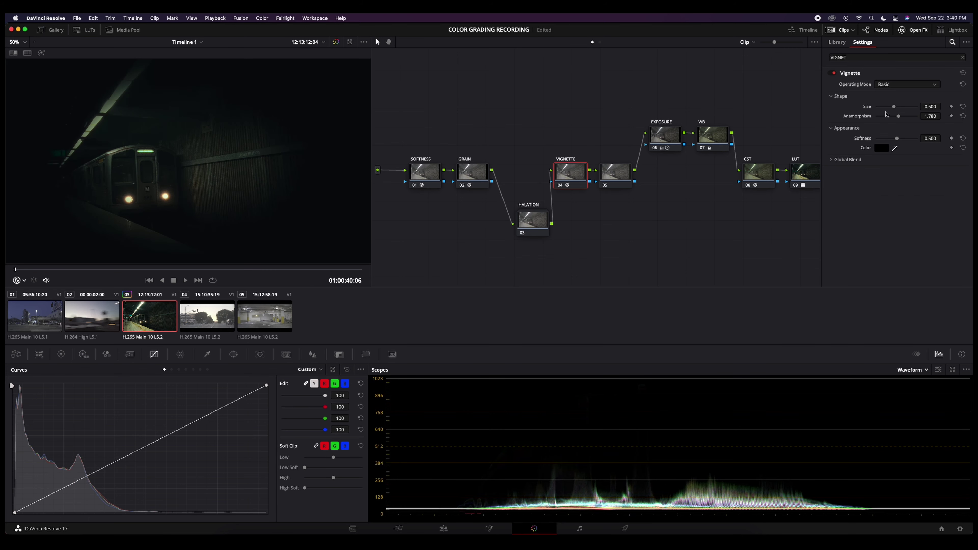
mouse_move(894, 107)
mouse_down()
mouse_move(883, 107)
mouse_move(901, 108)
mouse_up()
click(963, 106)
Reset the VIGNETTE node's grade and show the power-window controls
right_click(575, 179)
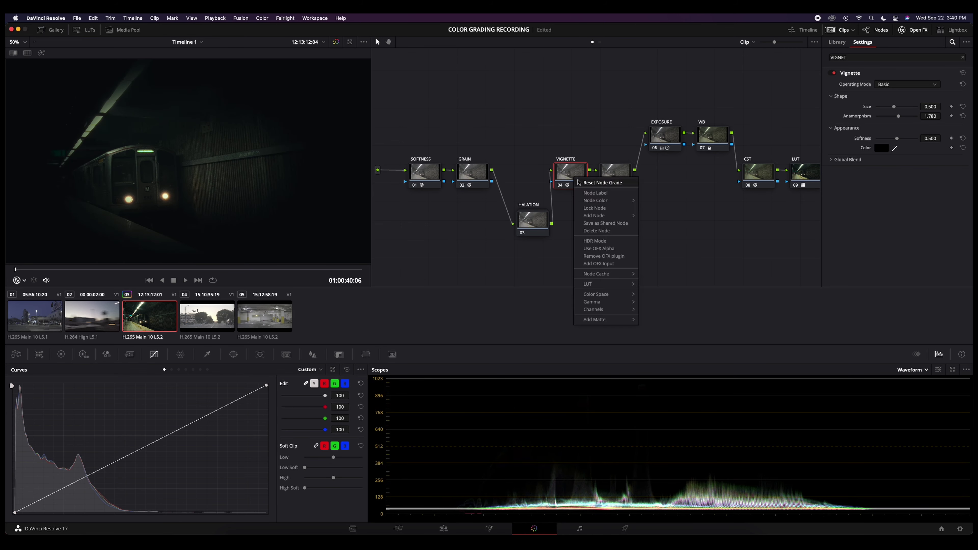
click(602, 183)
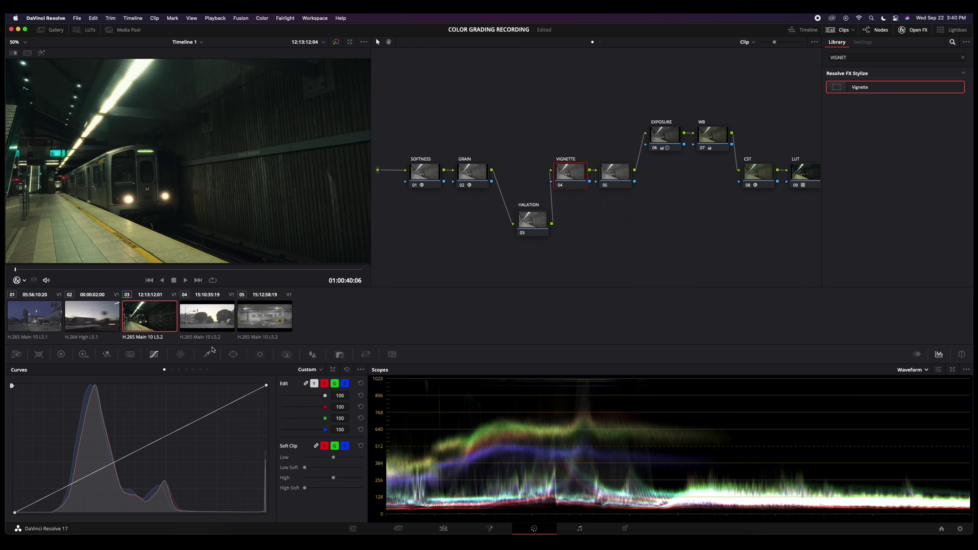
click(236, 356)
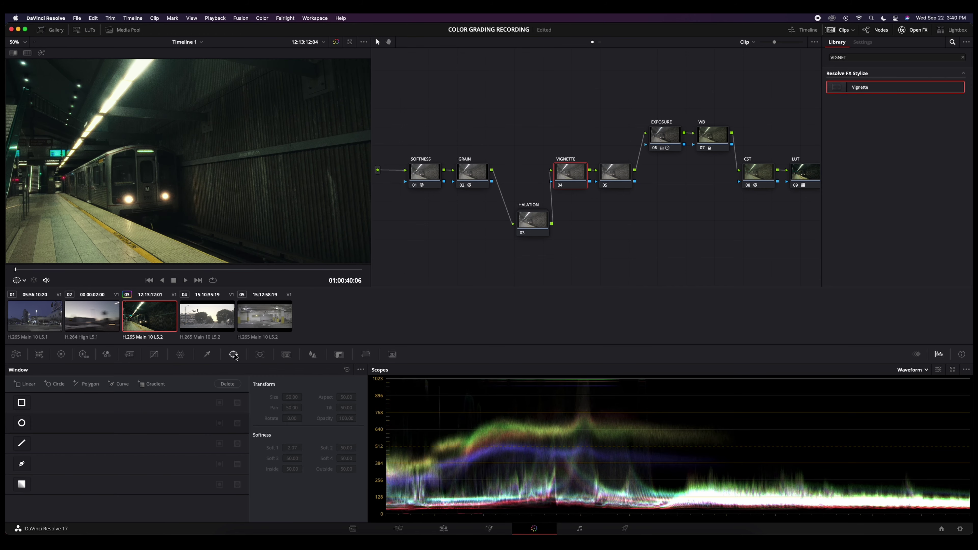
Add a circular window shaped into a wide ellipse, softened to 23.19 and inverted
click(22, 423)
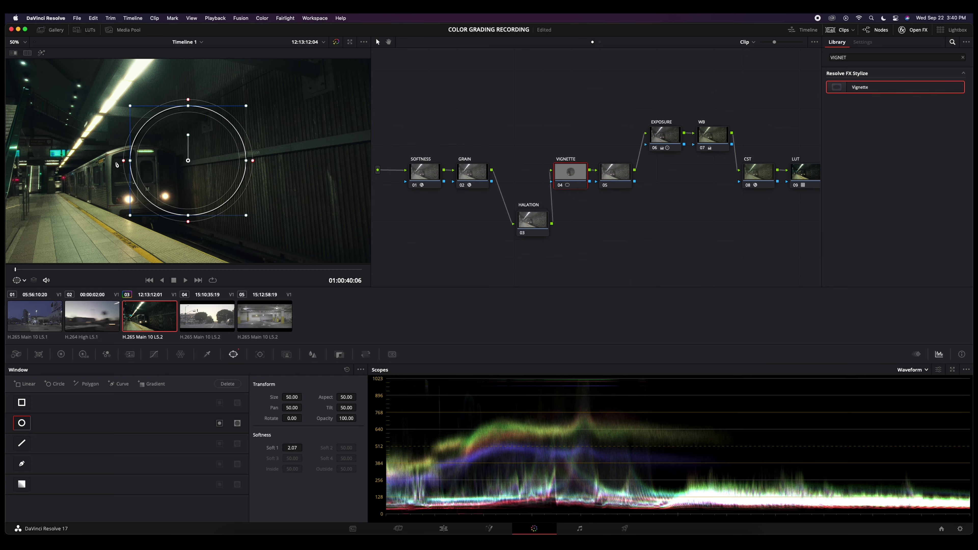
drag(123, 160, 8, 160)
drag(188, 102, 199, 47)
scroll(239, 167, down, 2)
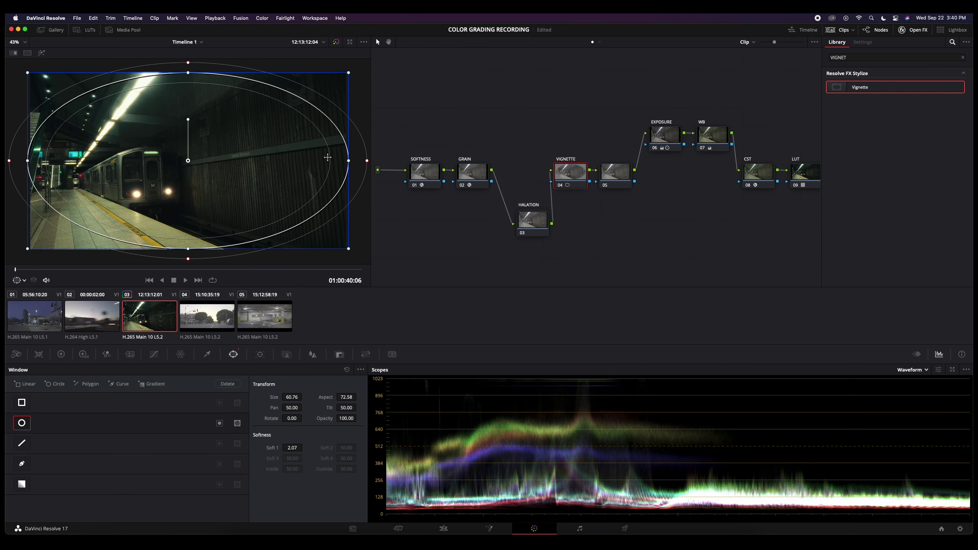
drag(364, 160, 362, 161)
drag(188, 250, 189, 261)
drag(292, 447, 305, 447)
click(220, 424)
Lower the Primaries Offset to 11.90 to darken the frame edges
click(62, 357)
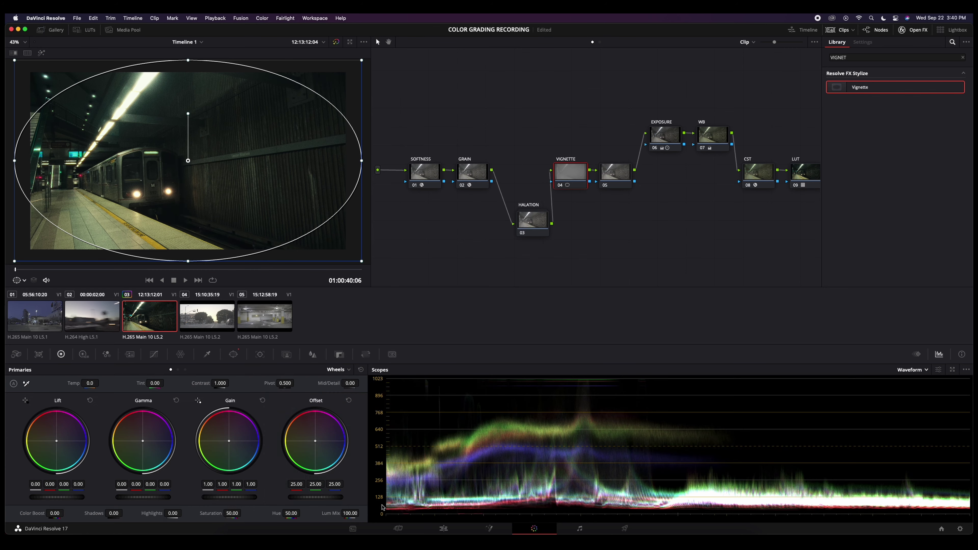
drag(315, 497, 298, 497)
key(ctrl+d)
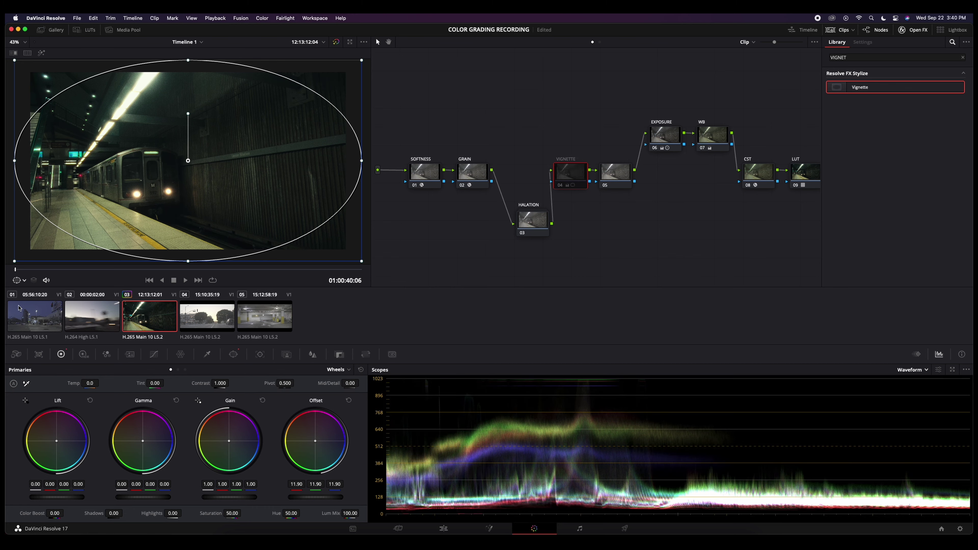
Hide the window outline and toggle the VIGNETTE node off and on to compare
click(19, 280)
click(29, 293)
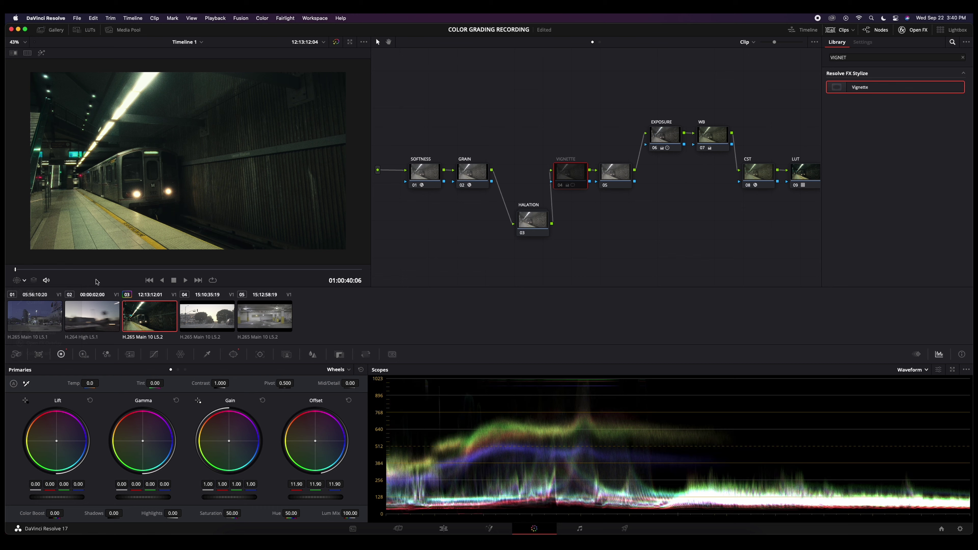
click(560, 186)
click(560, 186)
click(560, 186)
click(559, 185)
click(559, 185)
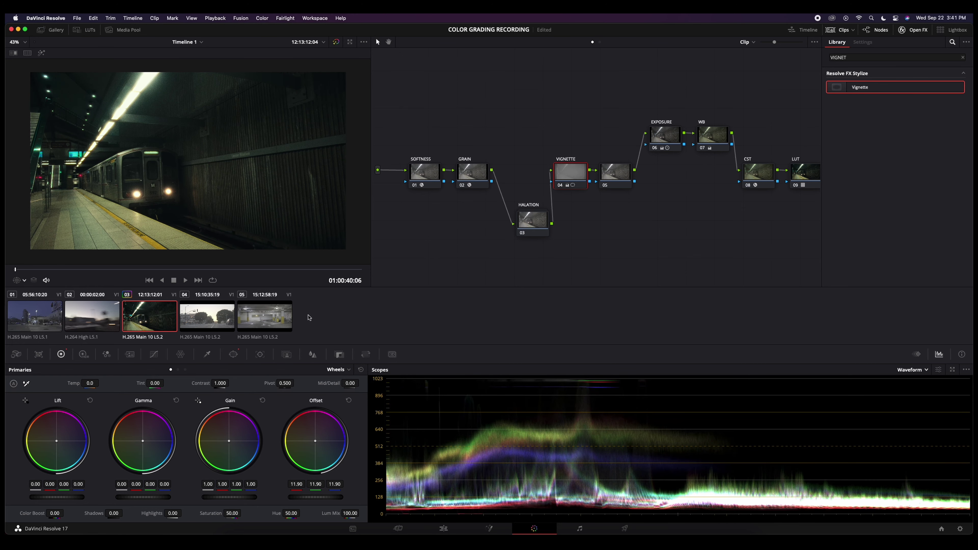
Apply the Film Damage effect to node 05, the DUST node
click(625, 176)
right_click(631, 175)
key(Escape)
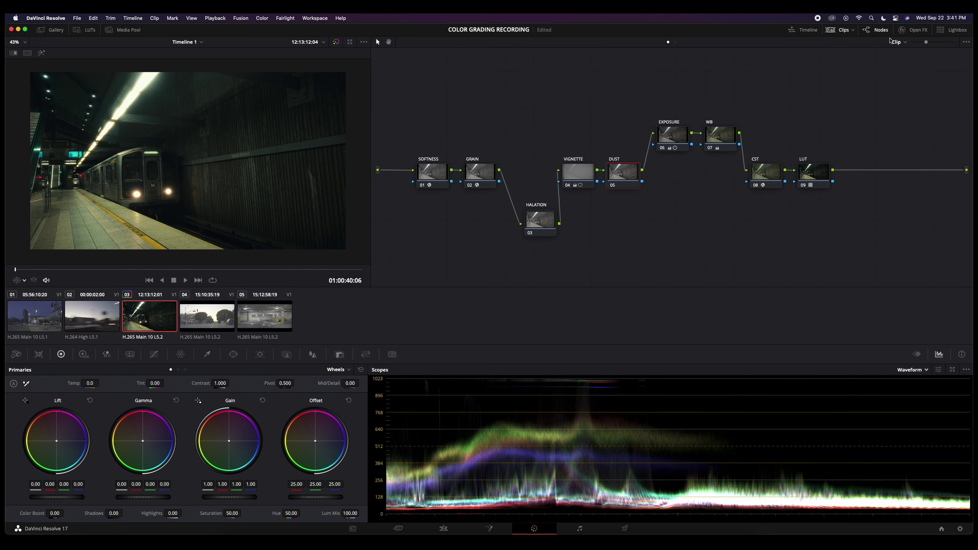
click(918, 31)
drag(888, 226, 616, 172)
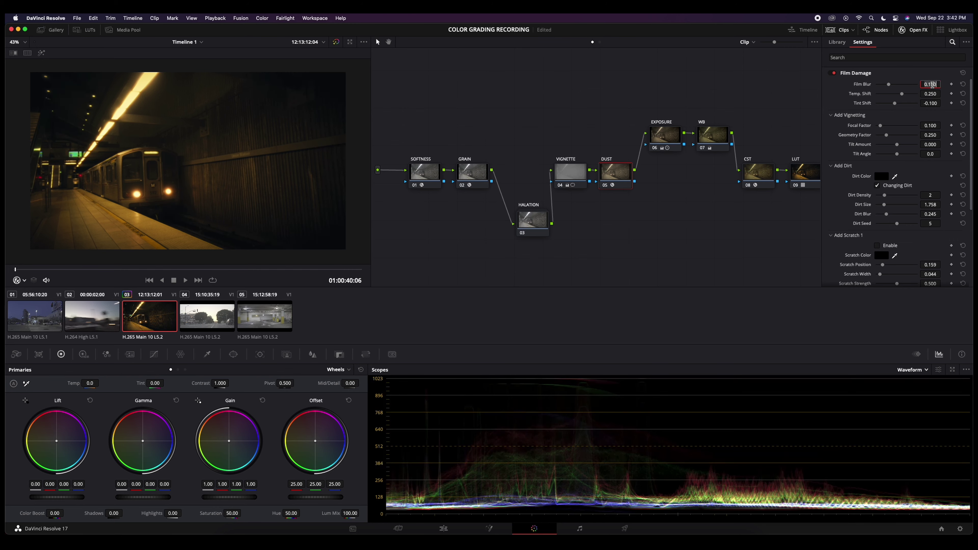
Make the Film Damage dirt colour white and lower the dirt amount to its minimum
click(832, 115)
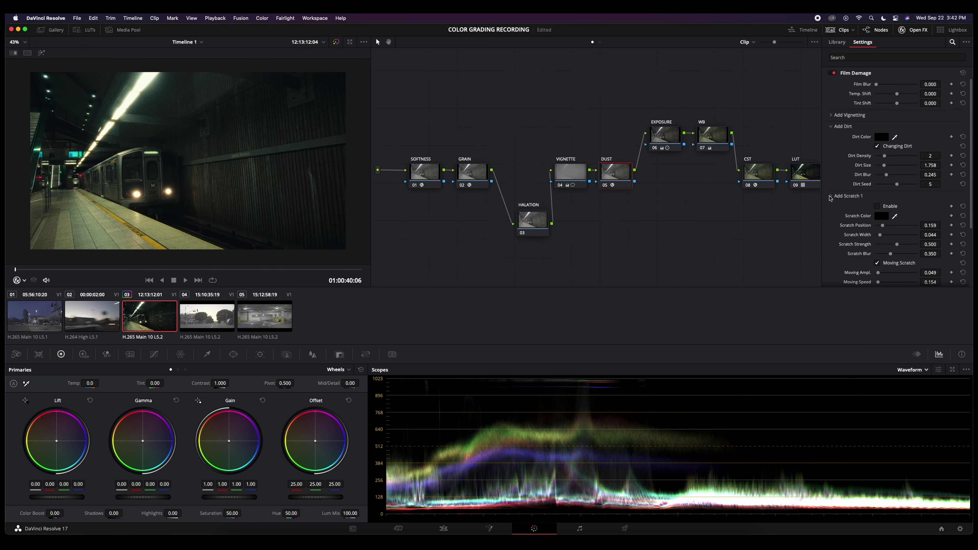
click(831, 196)
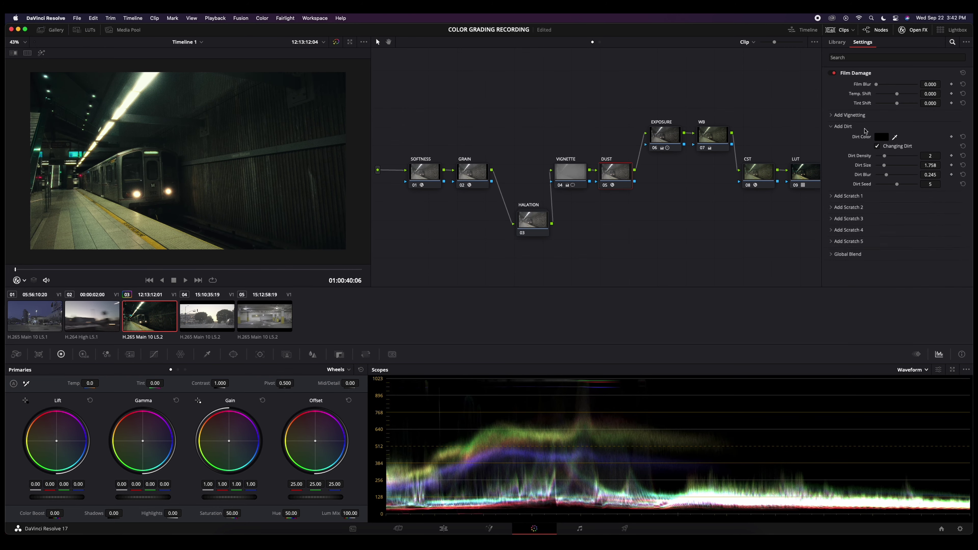
click(878, 137)
drag(875, 208, 835, 211)
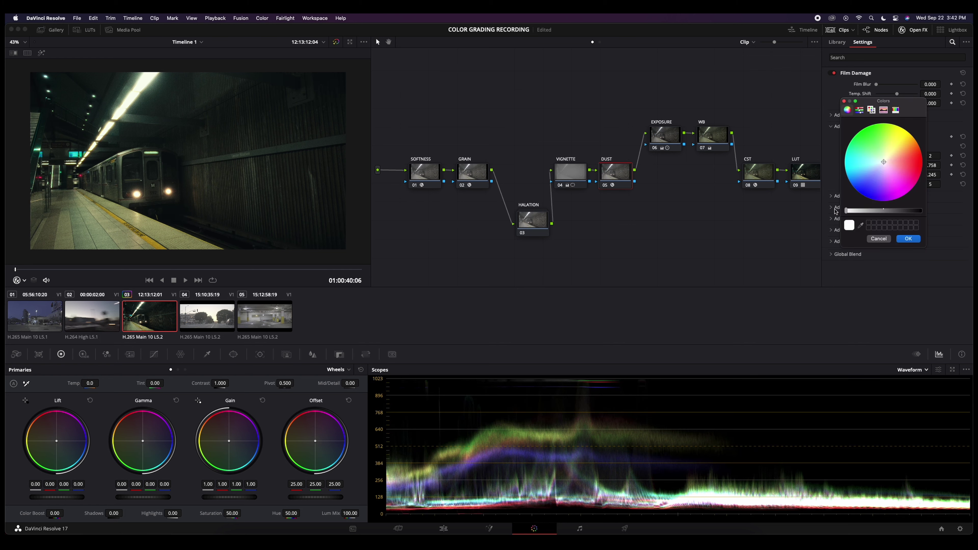
click(908, 239)
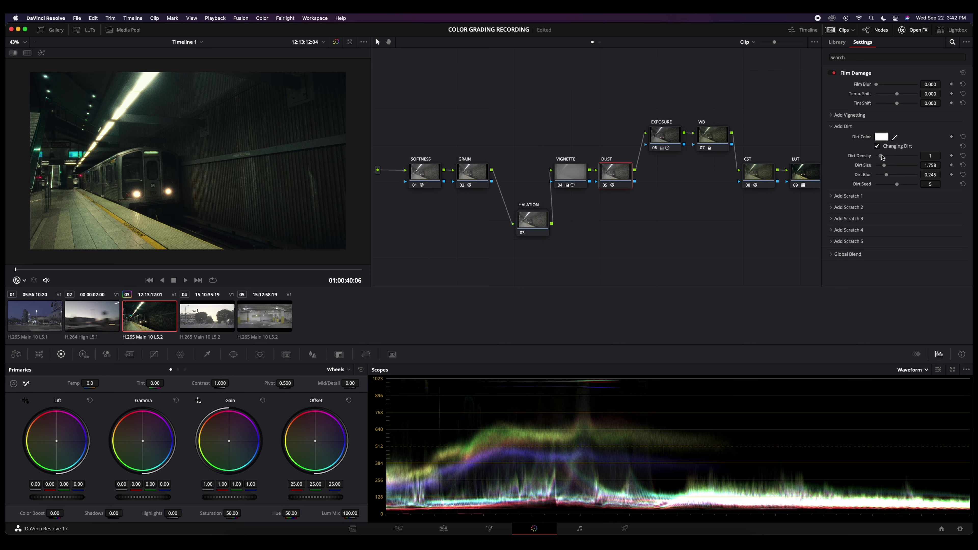
drag(883, 167, 859, 188)
Move the HALATION node into the main node row
click(913, 30)
drag(408, 97, 500, 170)
drag(540, 217, 528, 166)
drag(417, 127, 637, 207)
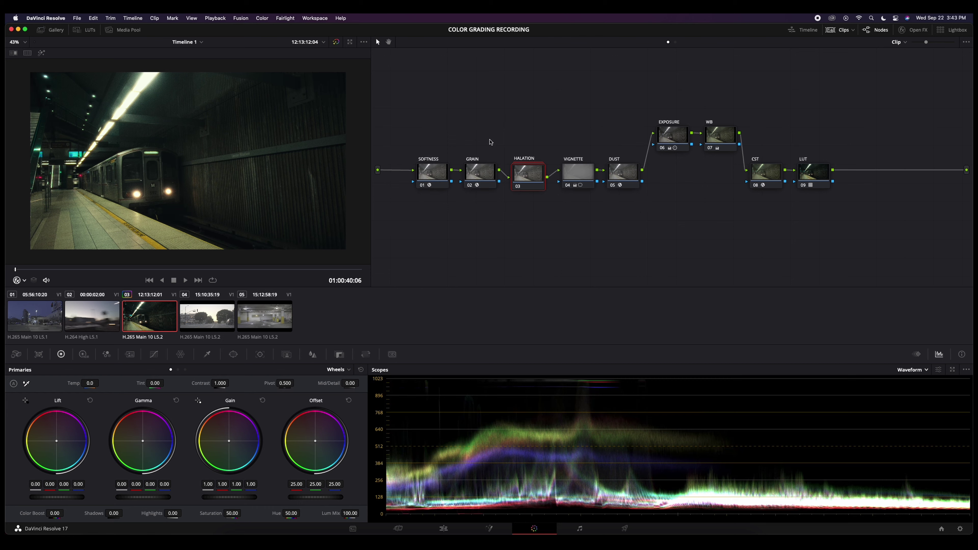
Nudge the HALATION node slightly so it lines up with the main node row
drag(532, 180, 531, 180)
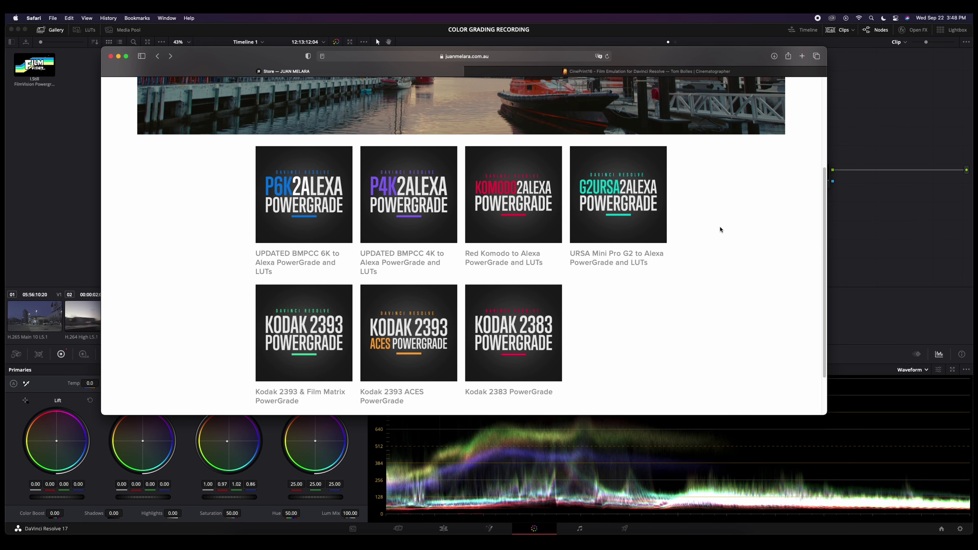
Browse the CinePrint16 page, then open the Kodak 2383 PowerGrade product from the store grid
scroll(640, 280, down, 3)
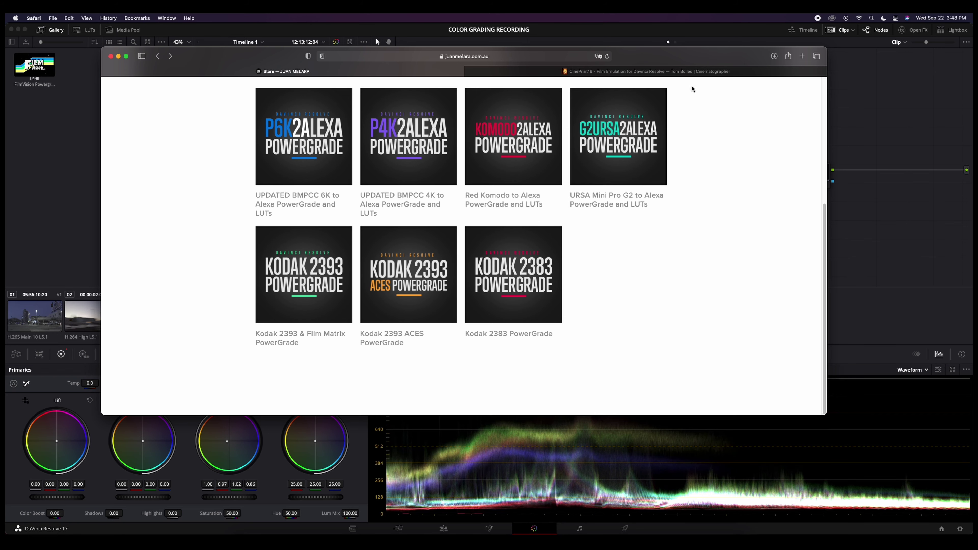
click(636, 71)
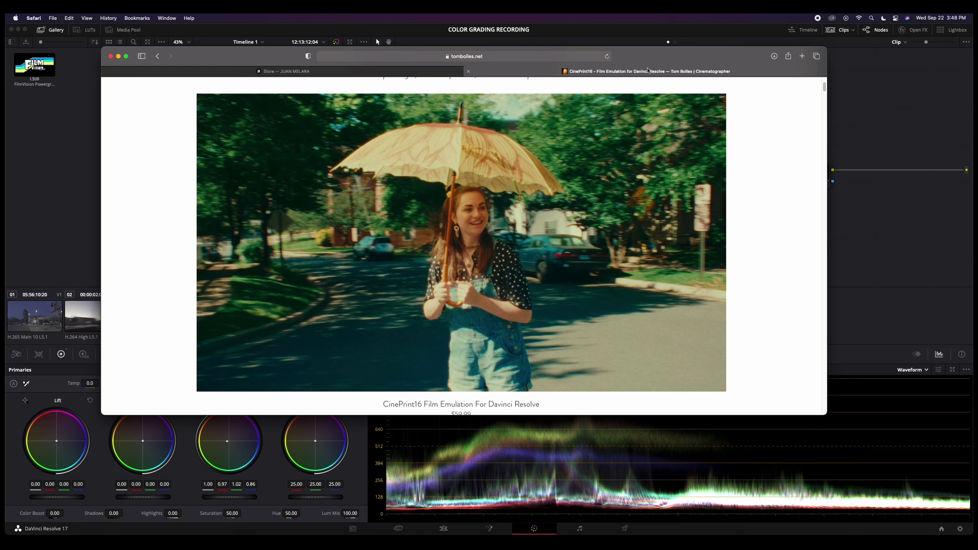
scroll(622, 287, down, 3)
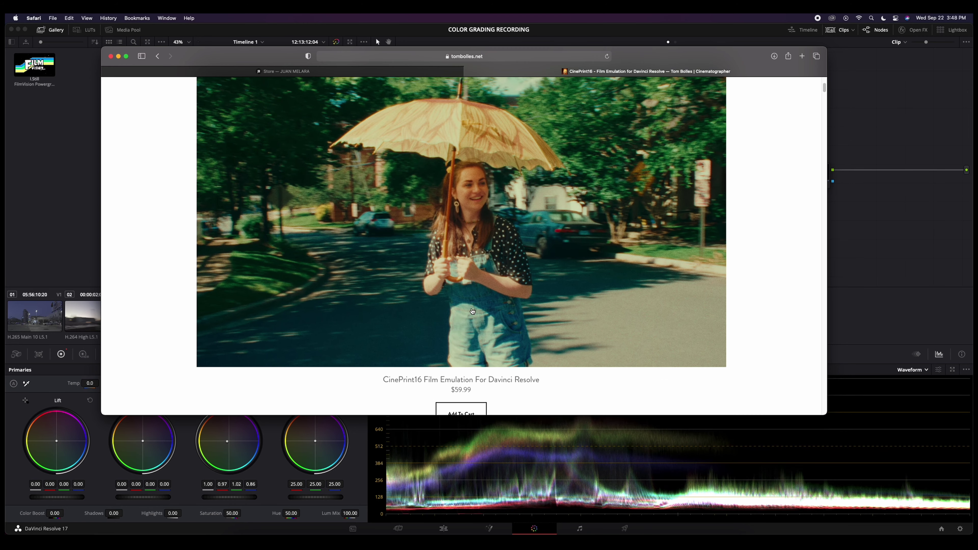
scroll(478, 312, down, 1)
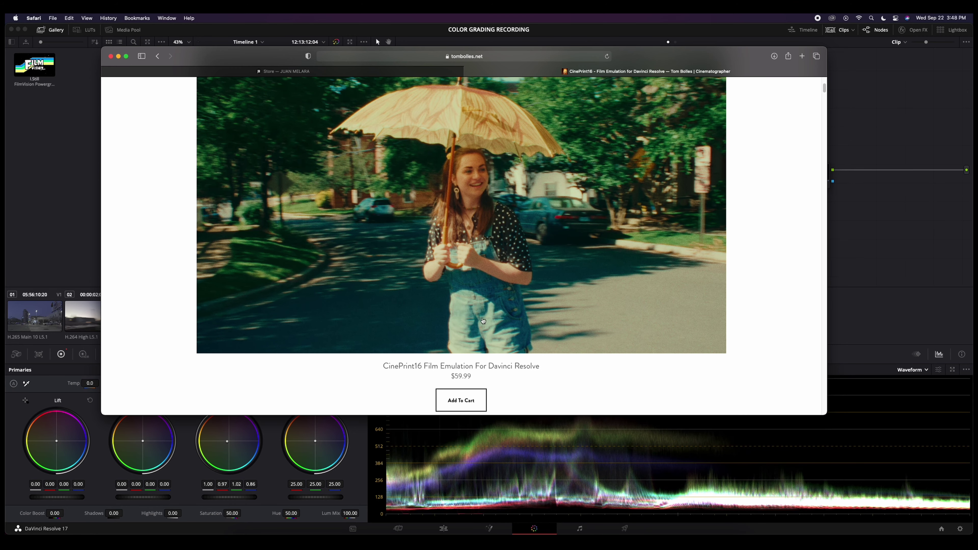
click(336, 72)
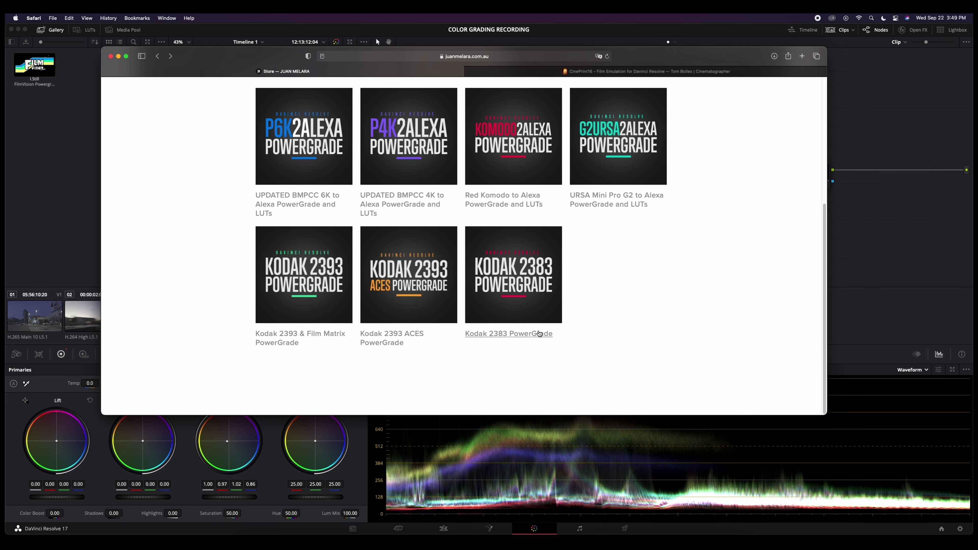
click(497, 311)
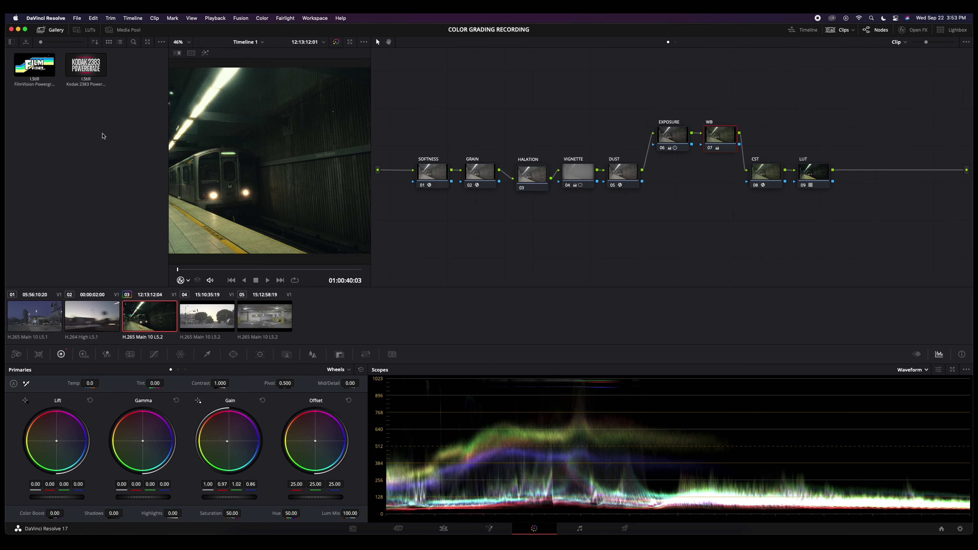
Select all nodes and grab a still of the subway clip's grade into the gallery
drag(405, 94, 816, 217)
drag(418, 107, 814, 215)
click(51, 30)
right_click(243, 188)
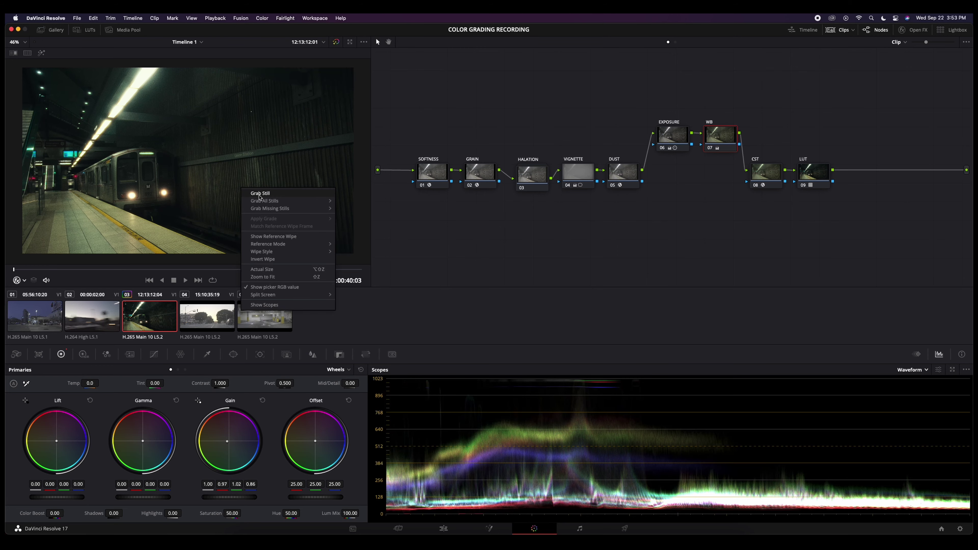
click(271, 197)
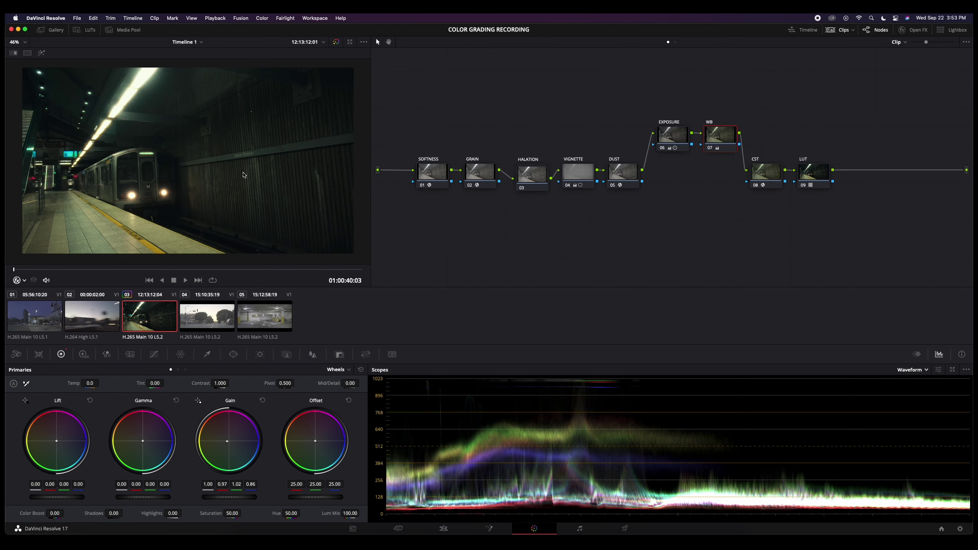
click(50, 29)
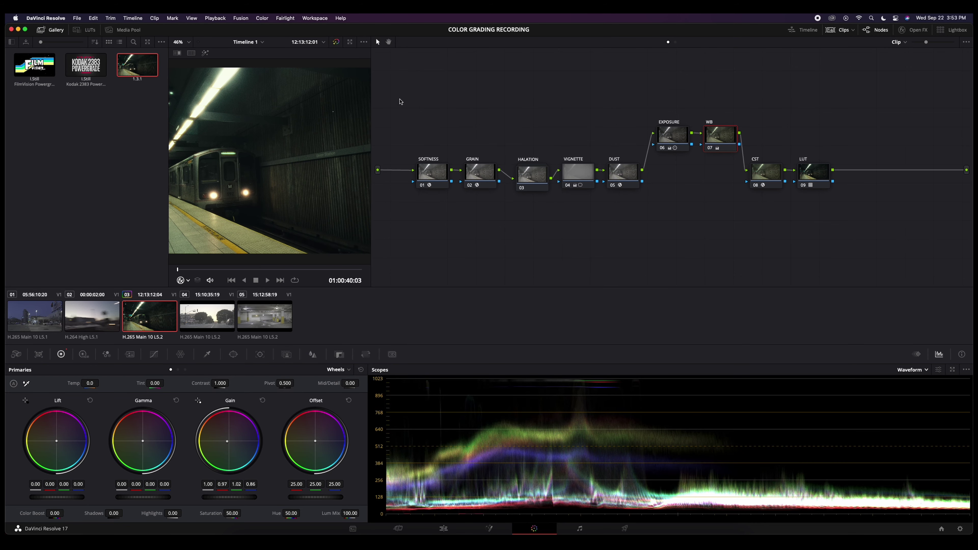
Apply still 1.3.1's grade to clip 04
drag(404, 82, 863, 246)
drag(416, 94, 890, 211)
click(217, 324)
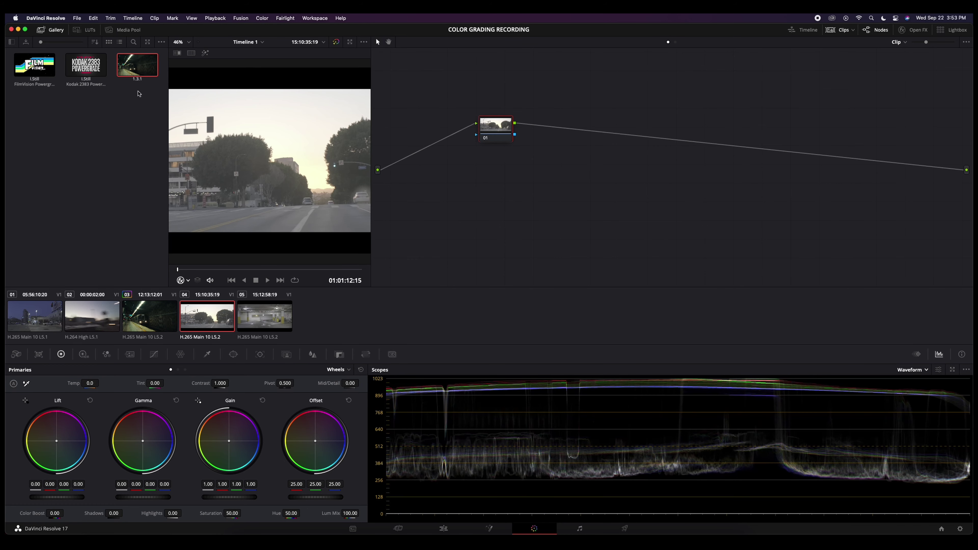
right_click(140, 69)
click(164, 96)
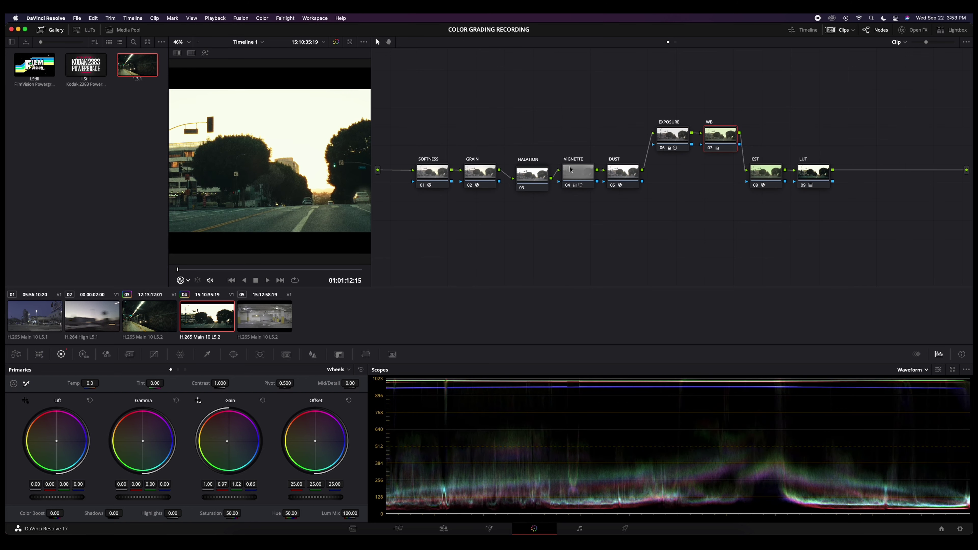
Remove the LUT from node 09 and append the Kodak 2383 PowerGrade nodes
right_click(811, 172)
click(827, 266)
drag(797, 189, 519, 247)
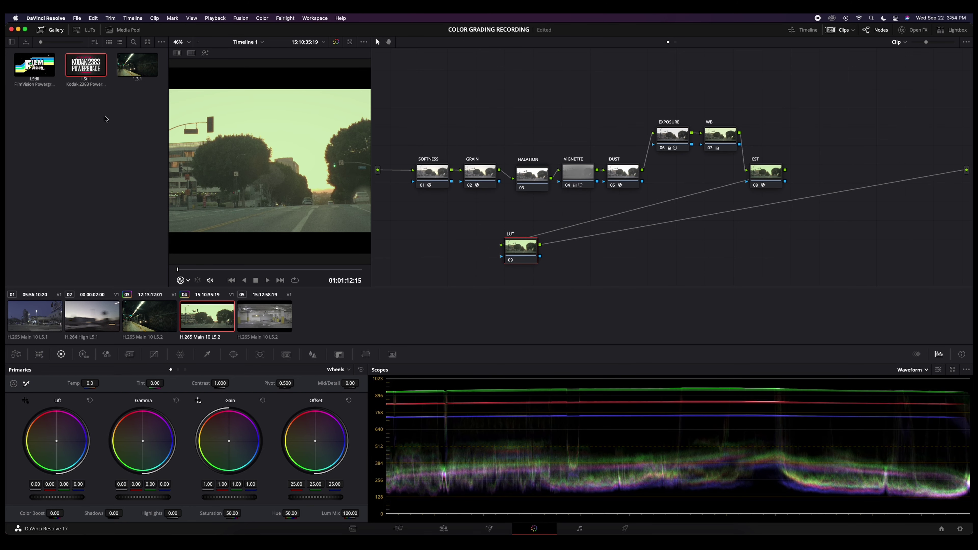
drag(81, 71, 521, 252)
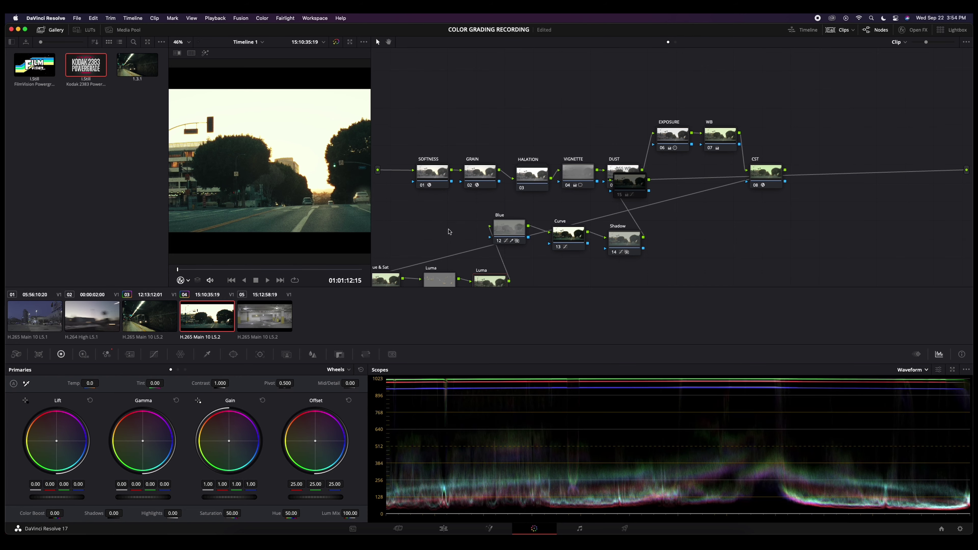
Group the Blue, Curve, Shadow and Luma nodes into a compound node wired after CST
click(54, 30)
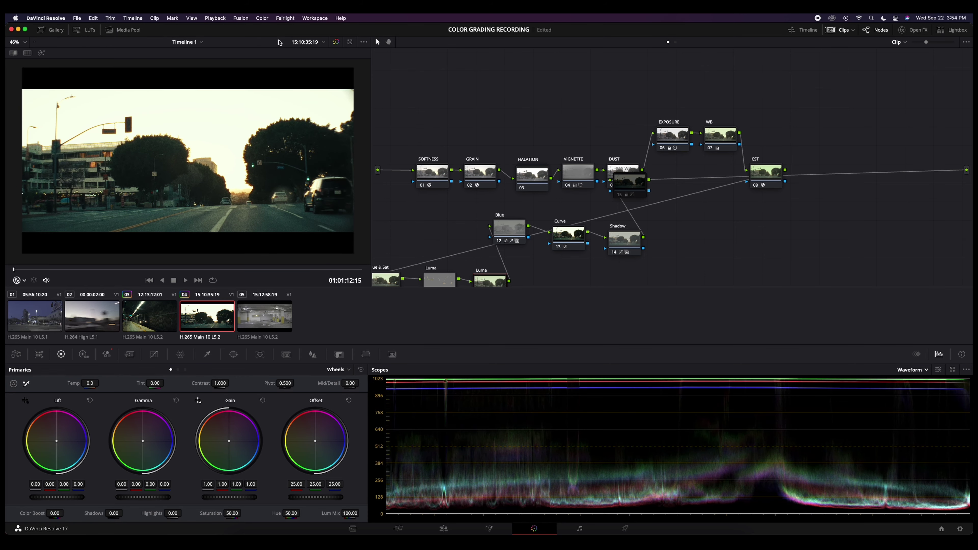
drag(403, 224, 651, 285)
right_click(628, 241)
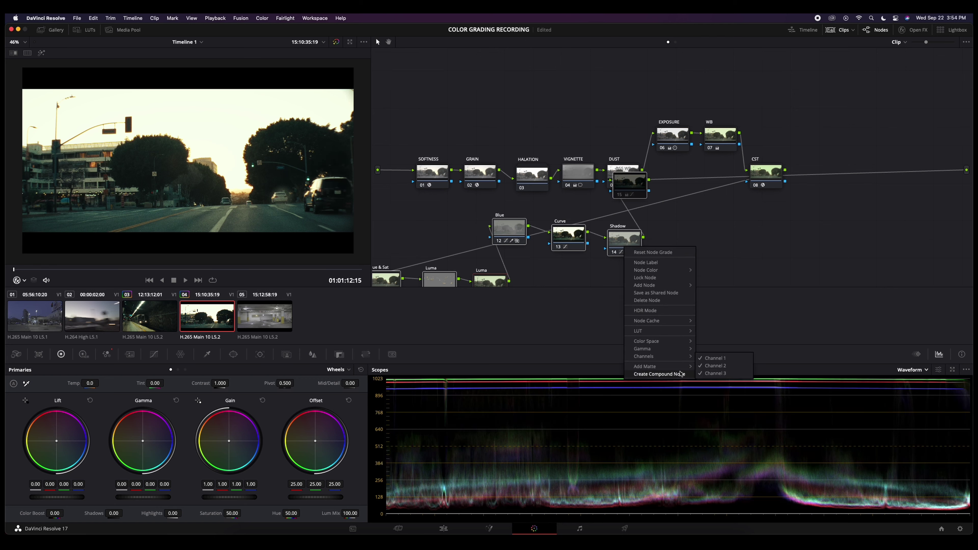
click(652, 375)
drag(625, 246, 816, 174)
Label the new compound node 'PG'
right_click(815, 170)
click(840, 201)
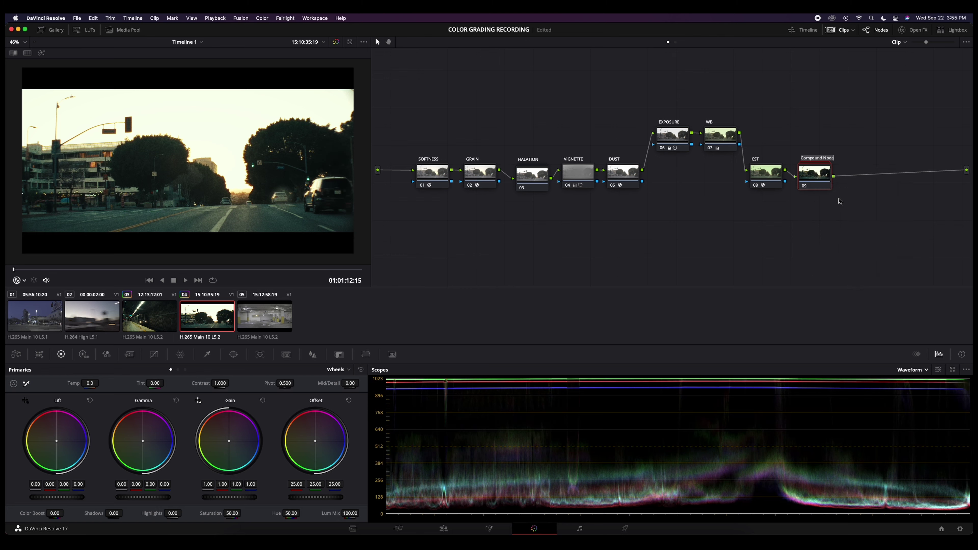
text(PG)
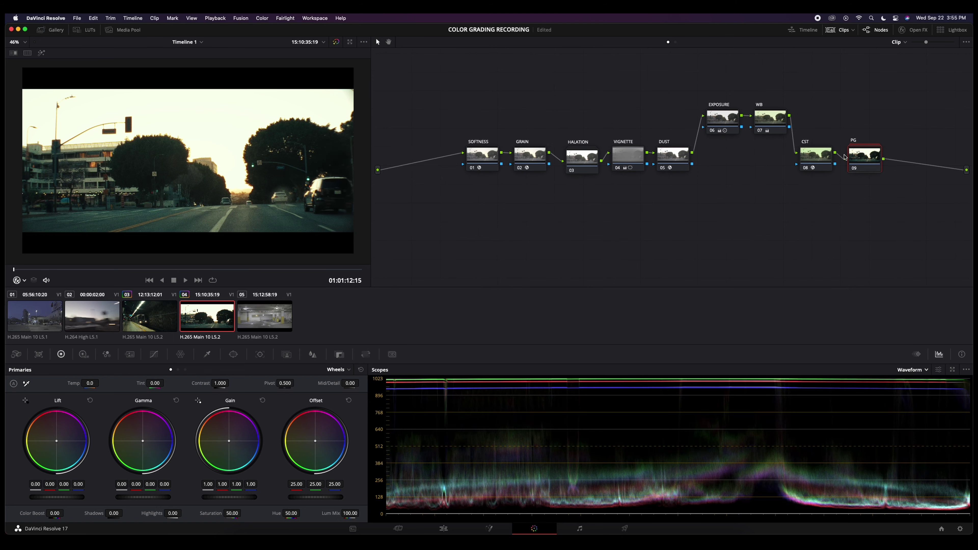
right_click(852, 156)
Inside PG, compare the Blue and Luma nodes off and on, then save the project
click(882, 169)
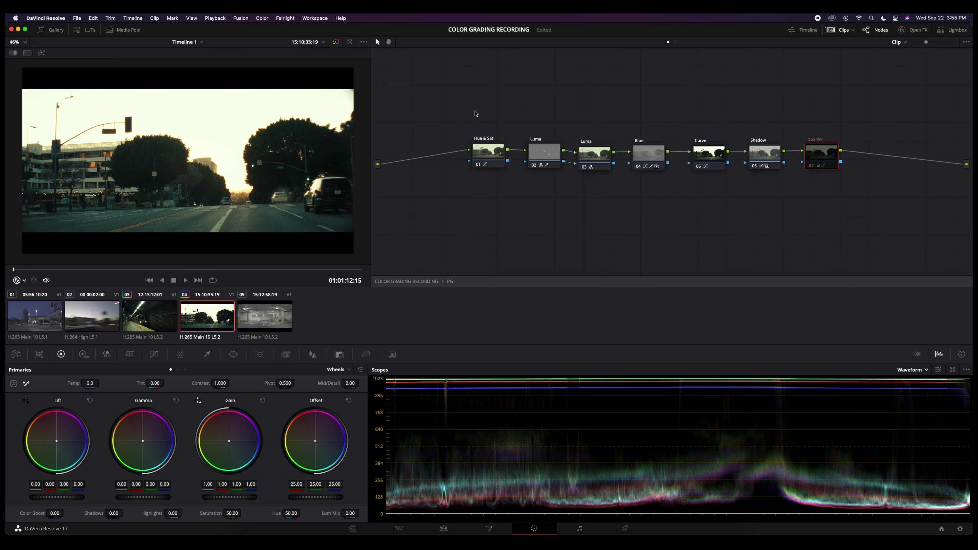
drag(478, 119, 844, 187)
click(638, 167)
click(638, 167)
click(584, 168)
click(584, 168)
key(super+s)
Enable editable splines on the Curve node and ease the S-curve's toe and shoulder
click(712, 158)
click(154, 354)
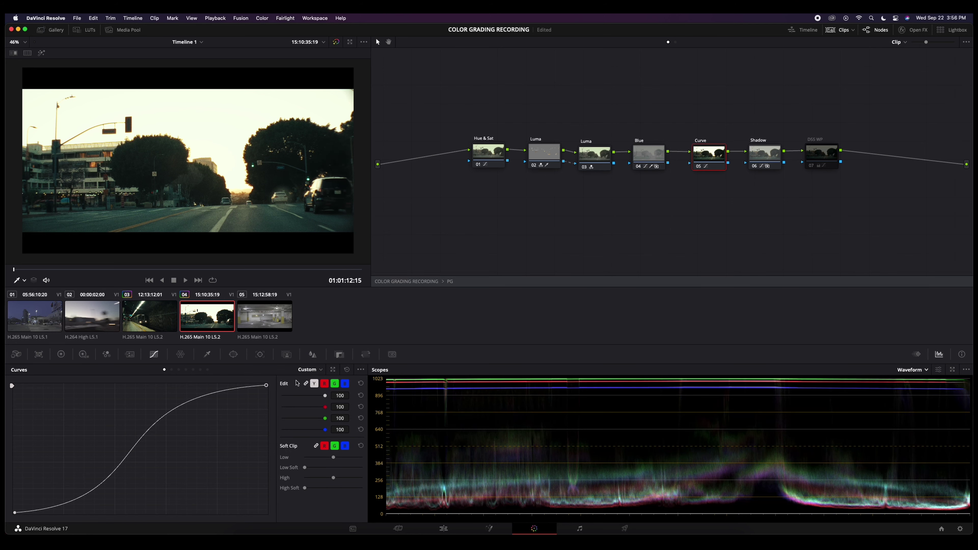
click(360, 371)
click(382, 420)
click(16, 513)
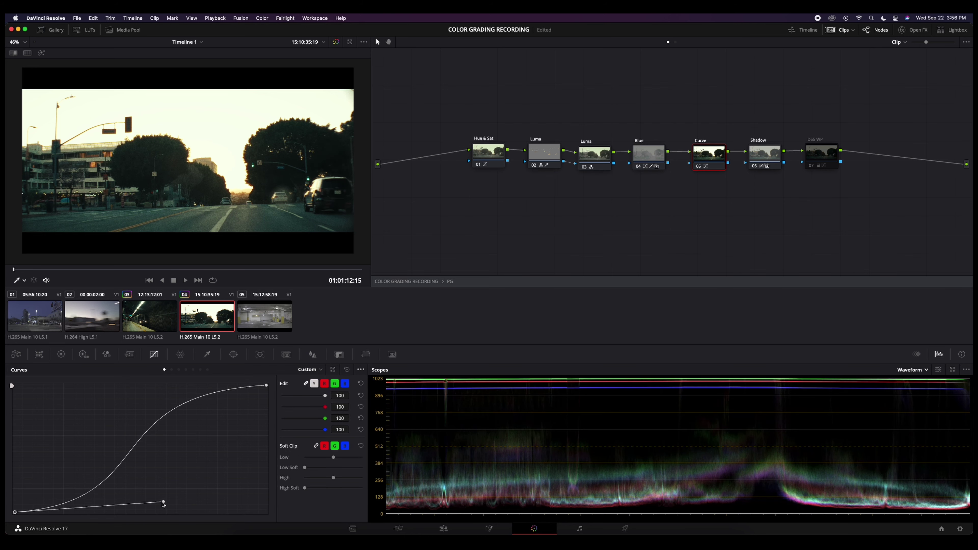
drag(163, 505, 152, 522)
click(266, 385)
drag(95, 386, 104, 388)
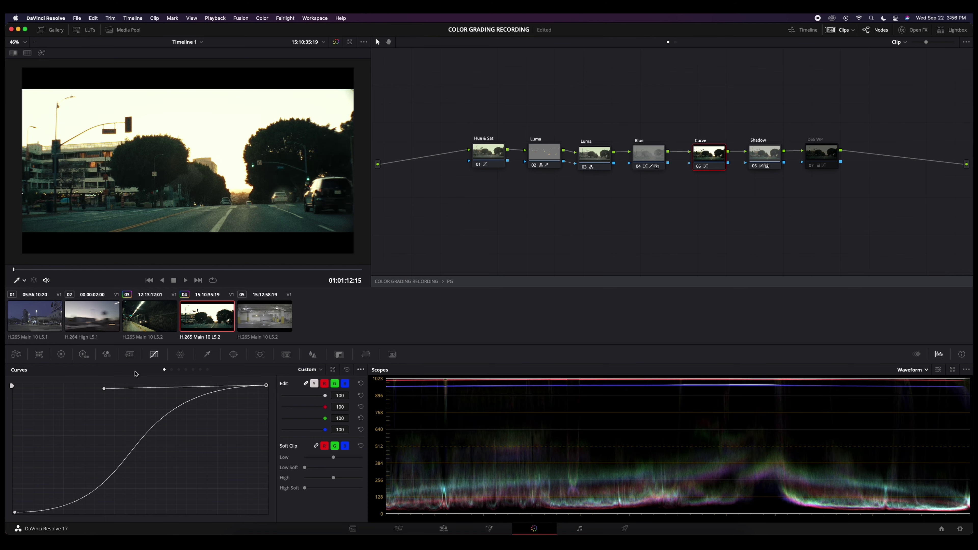
click(449, 283)
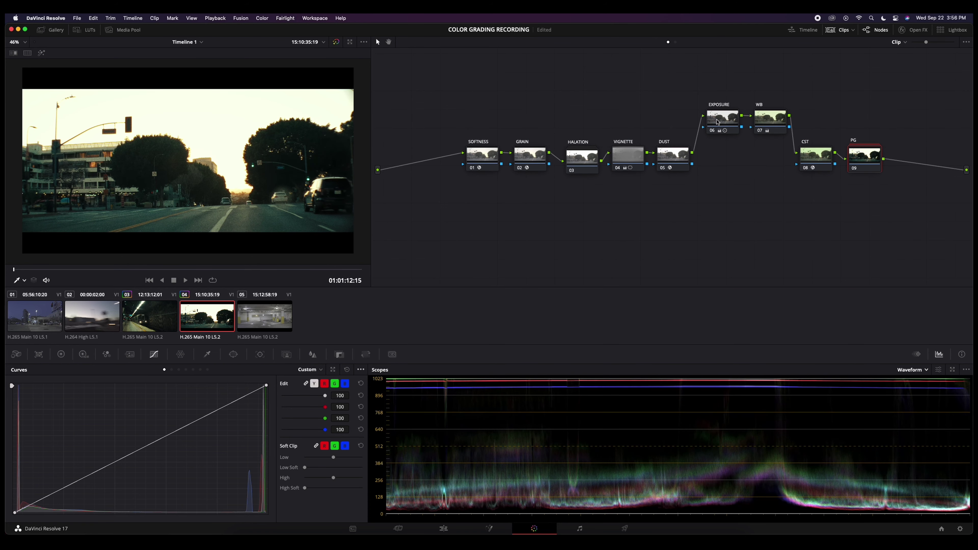
Reset the EXPOSURE node's grade and open the PG compound node
right_click(714, 131)
click(743, 128)
right_click(866, 164)
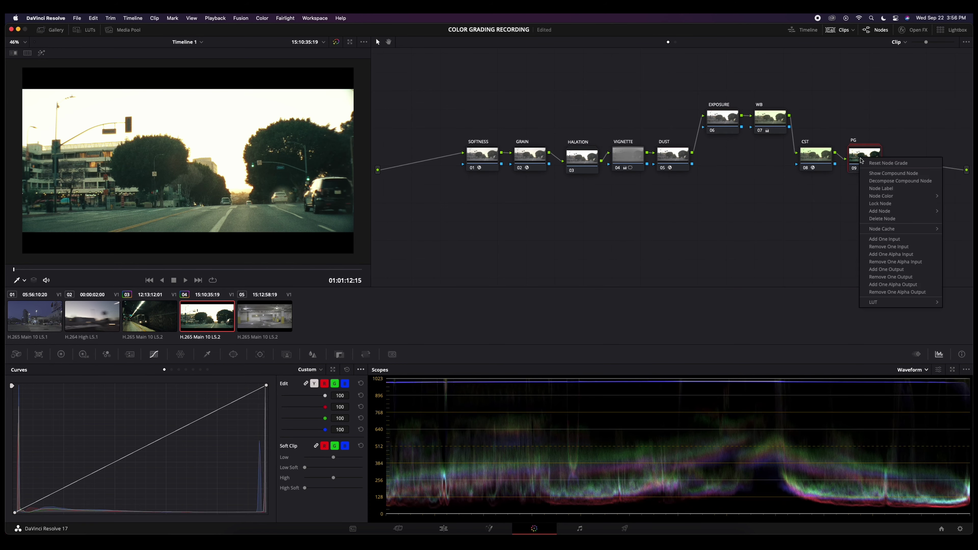
click(893, 174)
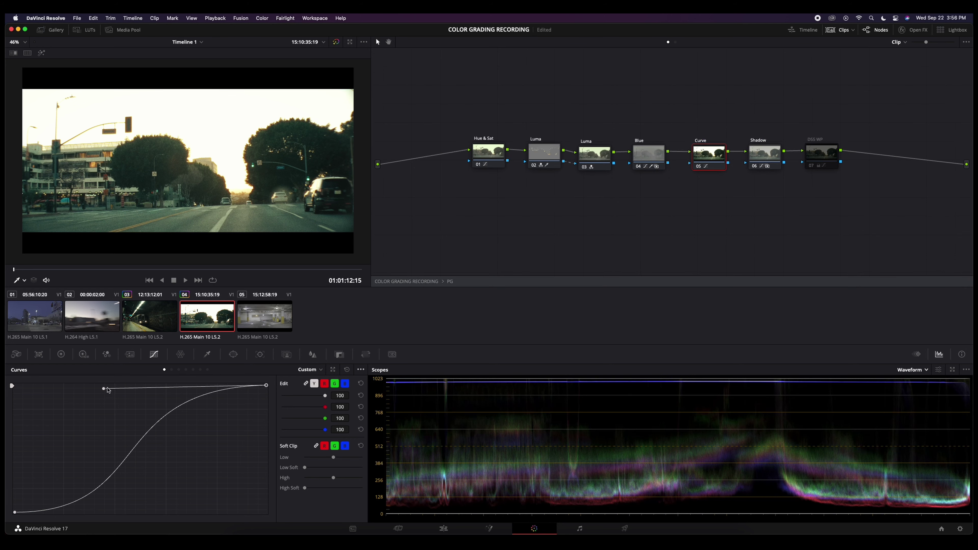
Move the PG S-curve's black point inward and pull the top point slightly down
drag(106, 391, 106, 393)
click(15, 513)
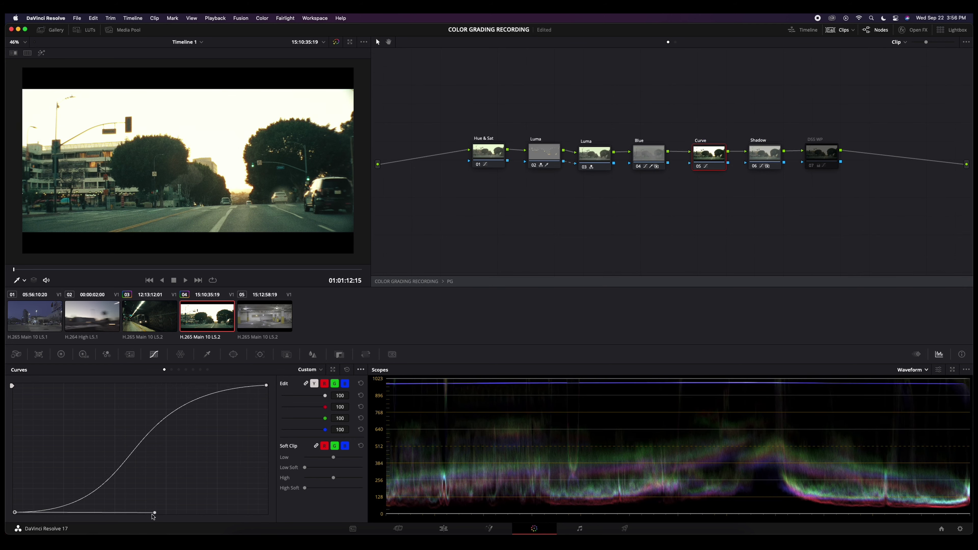
drag(16, 513, 22, 513)
drag(267, 385, 244, 393)
drag(107, 403, 108, 398)
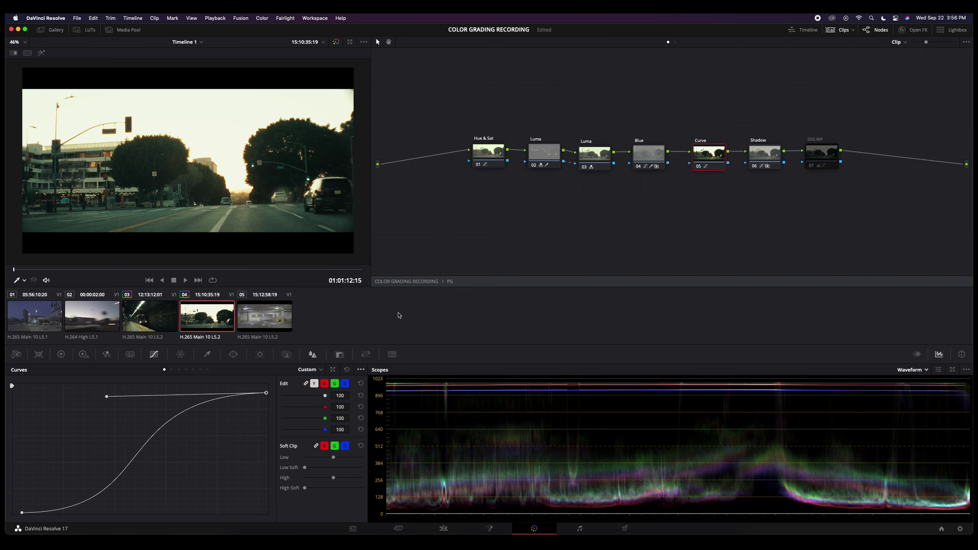
Enable the D55 WP node and return to the top-level node chain
click(823, 155)
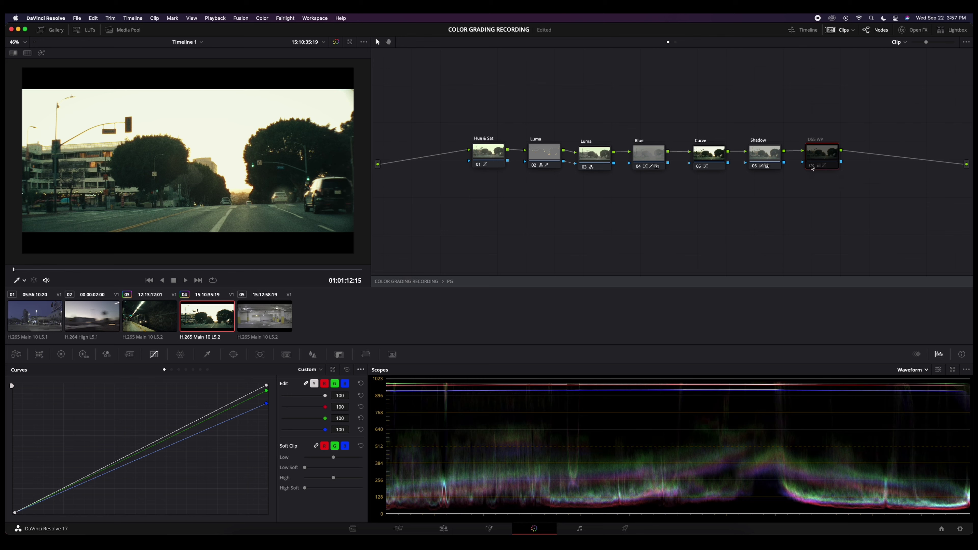
key(ctrl+d)
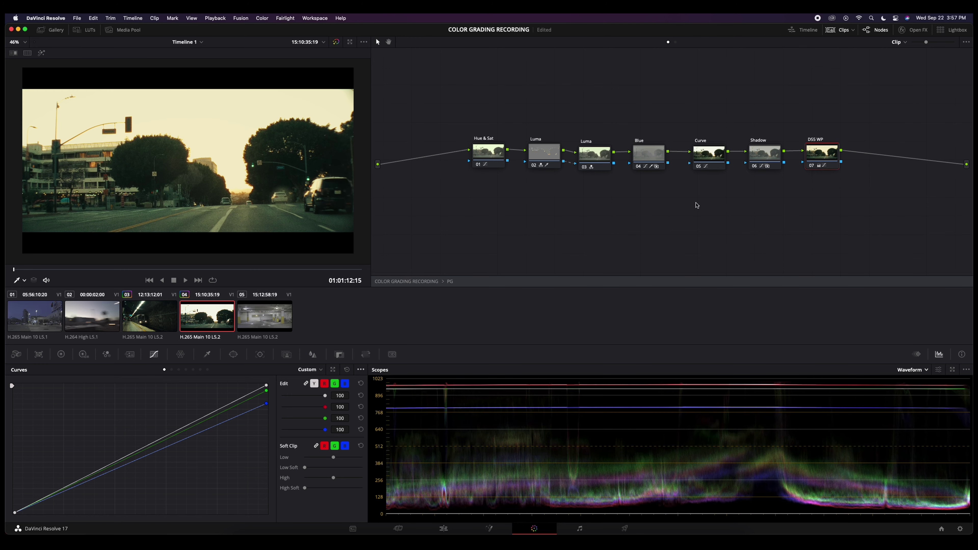
click(452, 284)
click(762, 127)
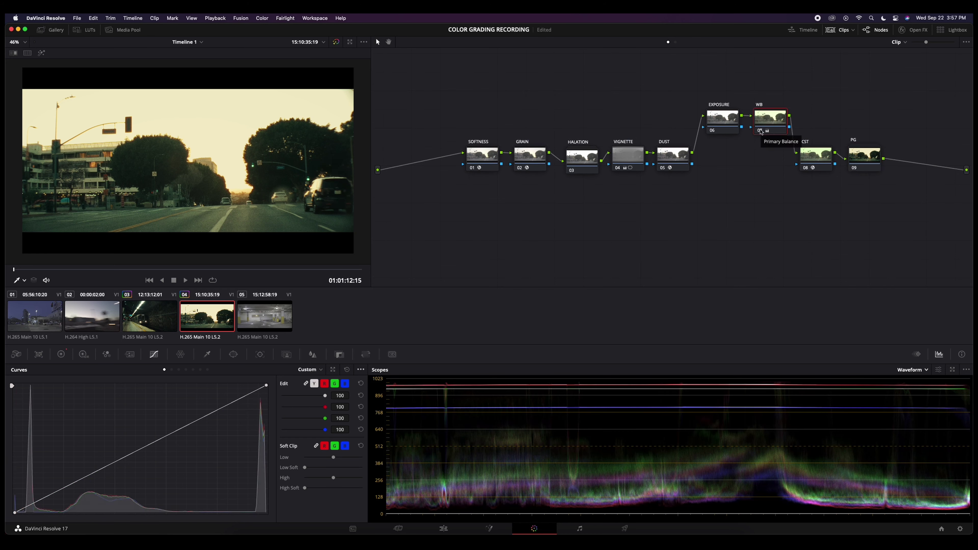
Compare the WB node off and on, then lower its Key Output Gain to 0.467
click(759, 130)
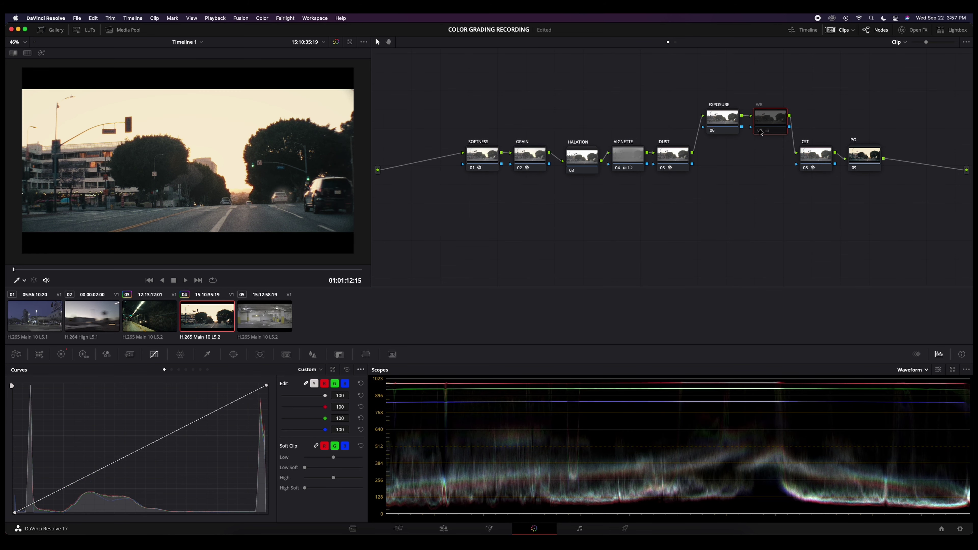
click(761, 133)
click(344, 356)
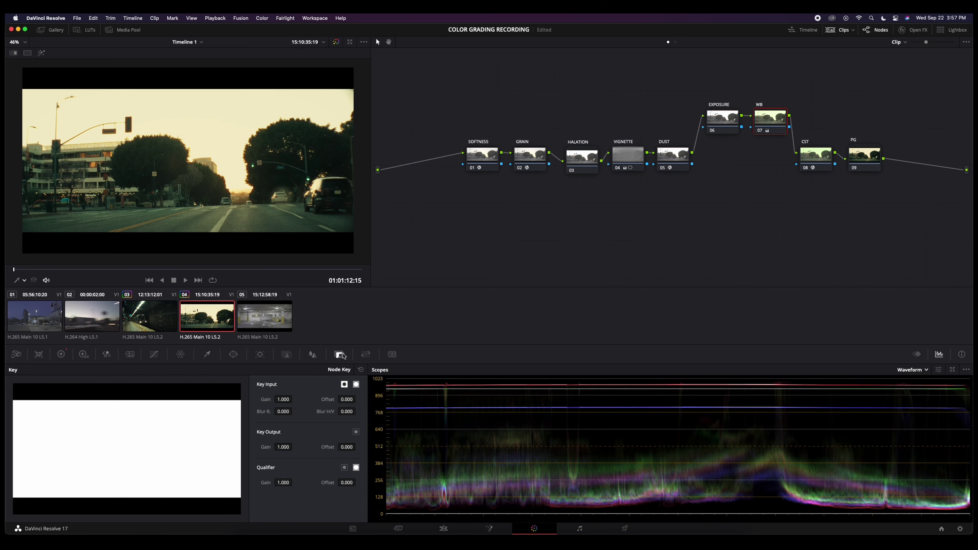
mouse_move(283, 447)
mouse_down()
mouse_move(247, 447)
mouse_move(281, 447)
mouse_up()
scroll(212, 198, up, 3)
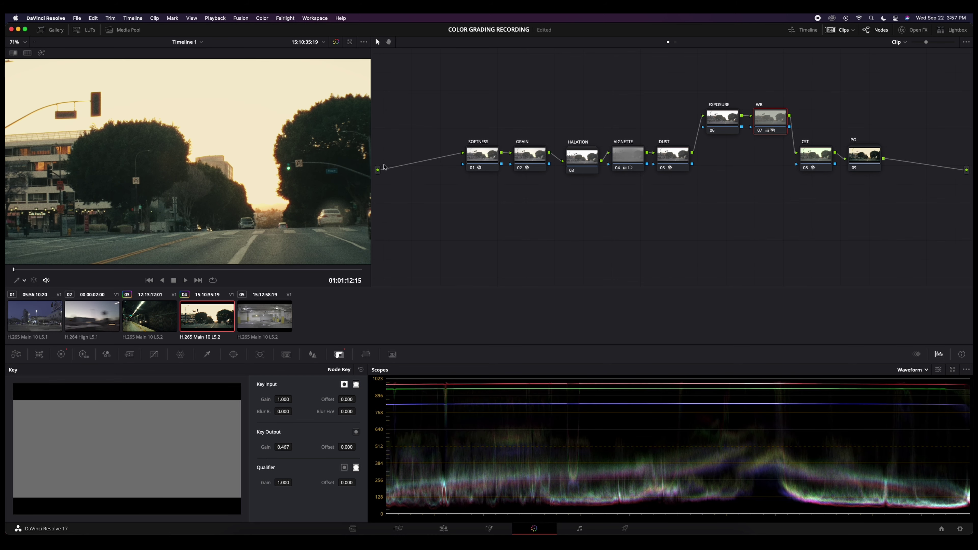
Inside HALATION, lower node 03's curve top end and shift its low point left
right_click(578, 158)
click(594, 174)
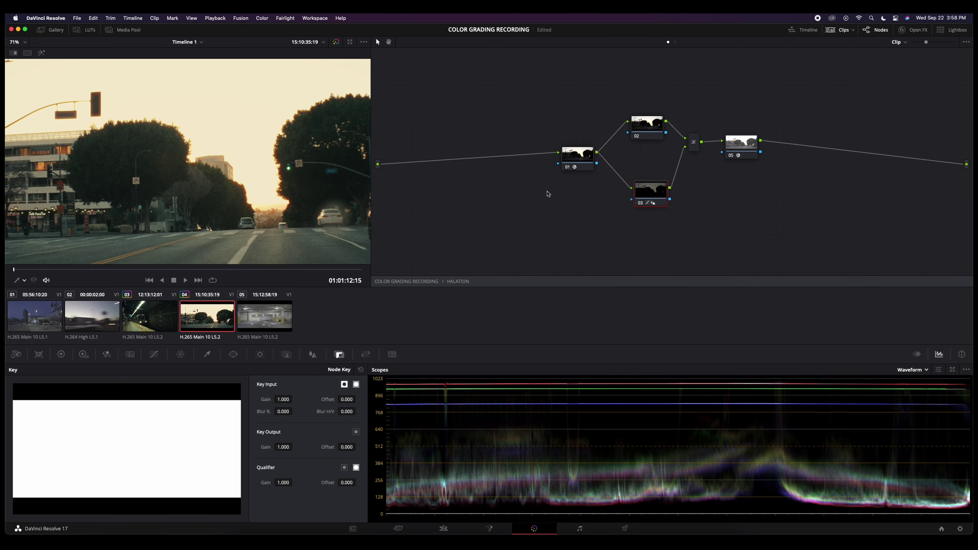
click(155, 354)
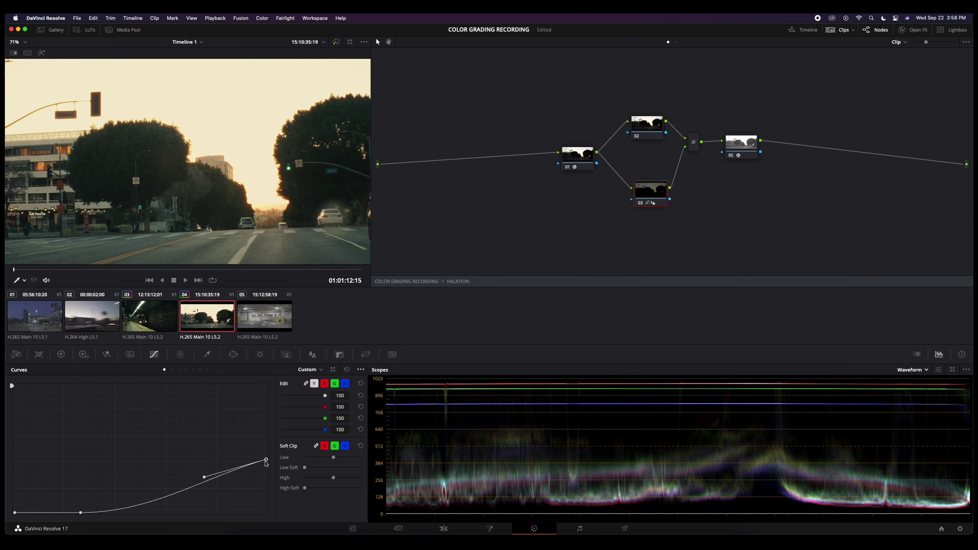
click(361, 369)
click(383, 416)
drag(266, 460, 284, 488)
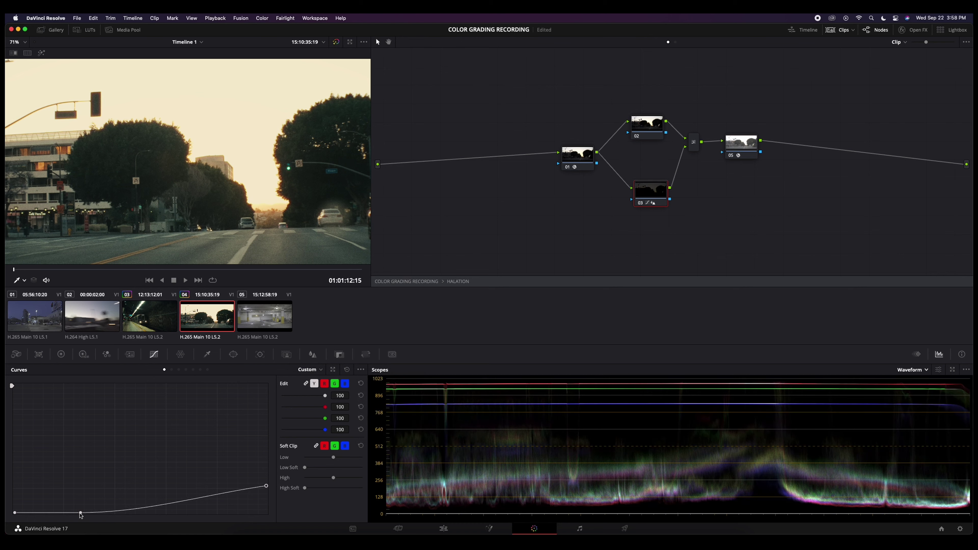
drag(81, 515, 70, 515)
drag(267, 488, 270, 496)
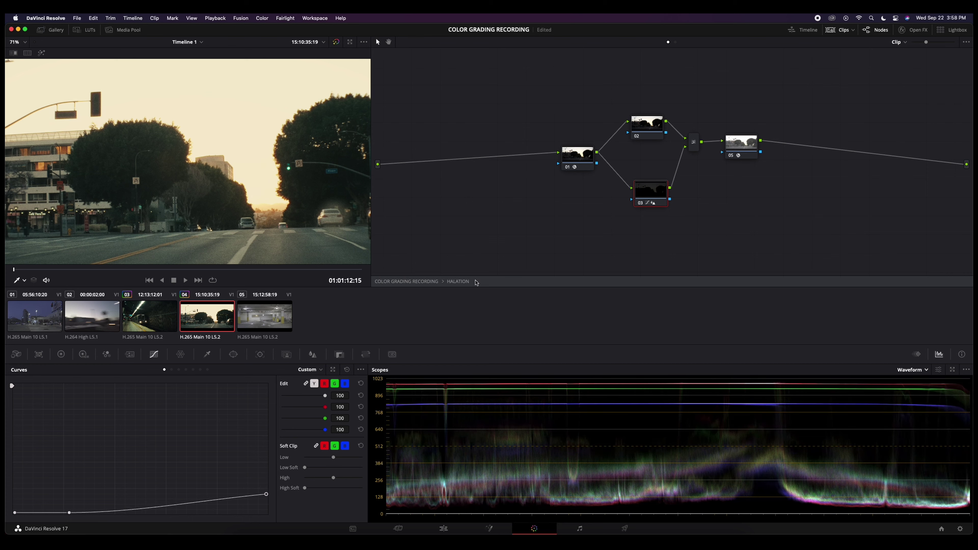
click(466, 281)
key(shift+z)
scroll(258, 199, down, 2)
Marquee-select clip 04's grading nodes 01–09 in the node editor
drag(438, 71, 851, 222)
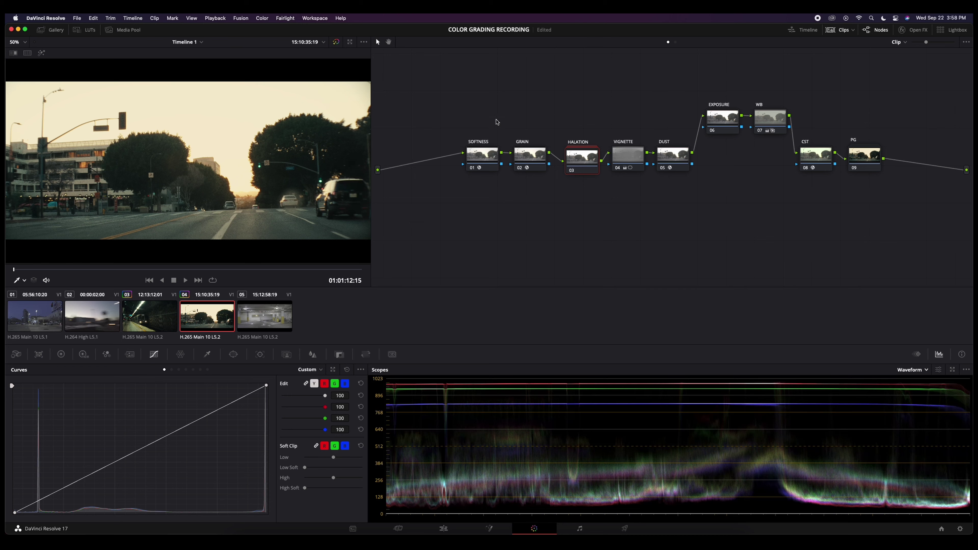
drag(434, 71, 901, 219)
drag(438, 80, 874, 206)
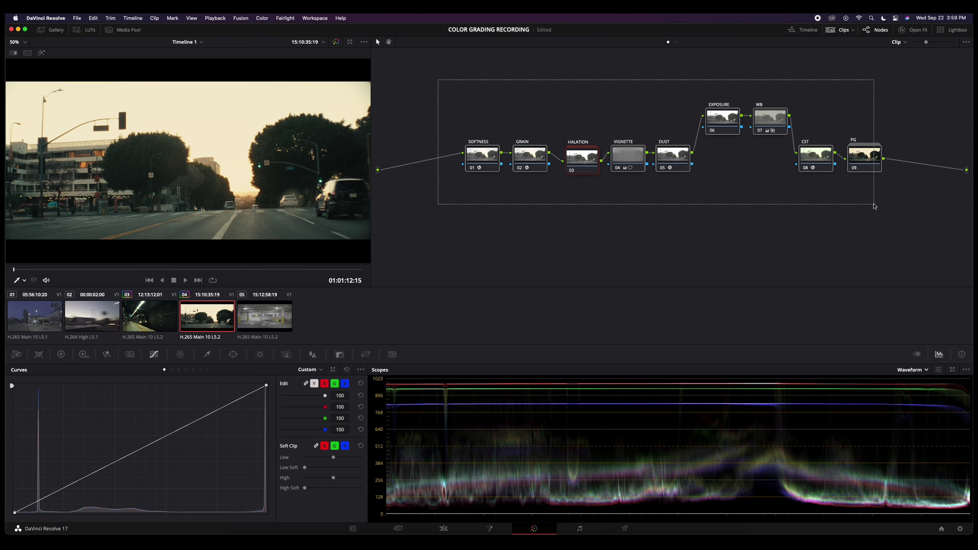
drag(874, 206, 875, 206)
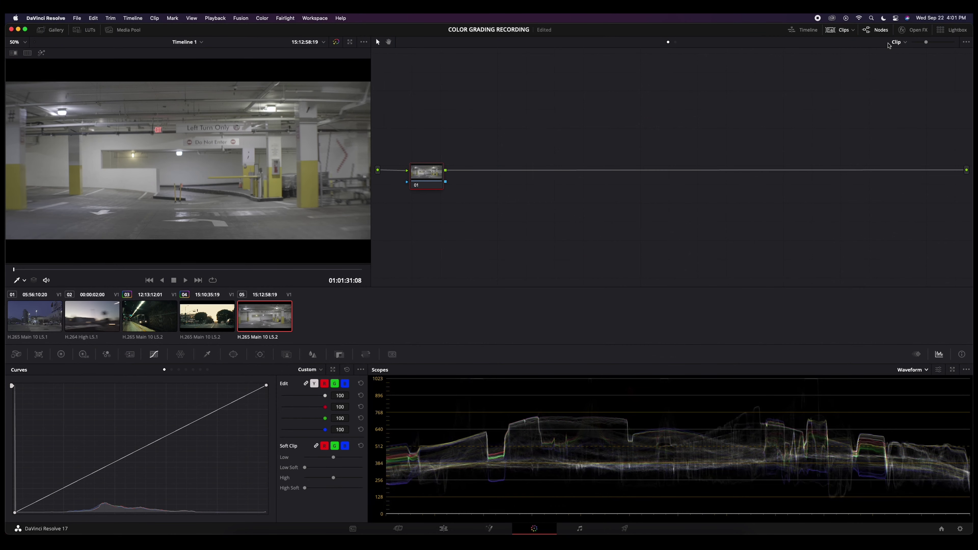
Apply Dehancer Pro to the garage clip's single node
click(913, 29)
drag(916, 277, 422, 179)
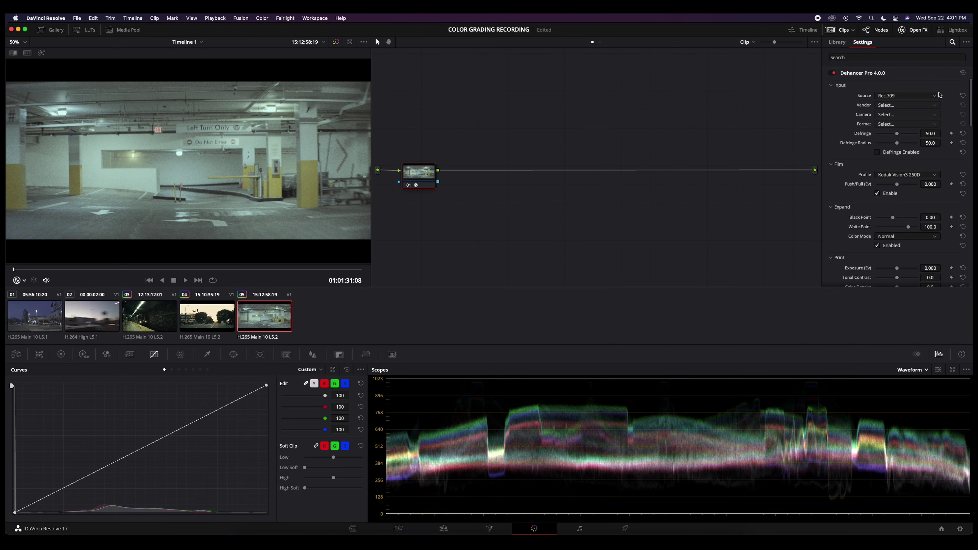
mouse_move(971, 90)
mouse_down()
mouse_move(968, 137)
mouse_move(968, 88)
mouse_up()
scroll(969, 87, down, 5)
scroll(969, 87, up, 5)
Set Dehancer's source to camera Fujifilm X-T3 with F-Log format
click(905, 130)
click(908, 104)
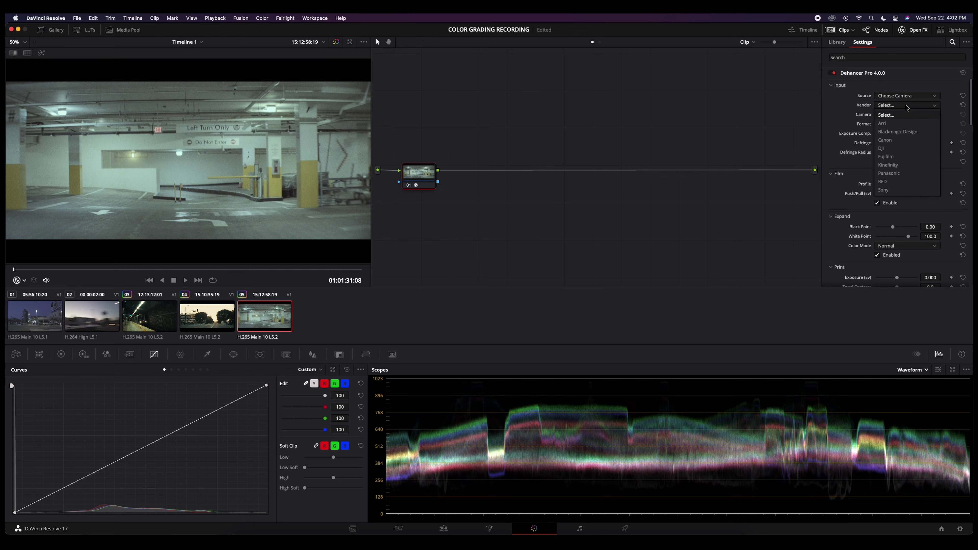
click(906, 157)
click(906, 133)
click(905, 124)
click(904, 143)
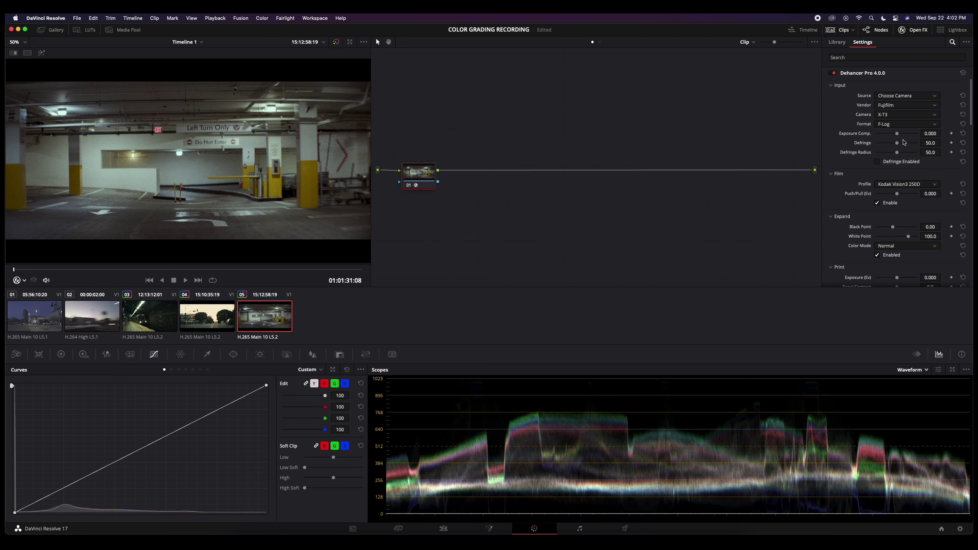
mouse_move(969, 104)
mouse_down()
mouse_move(971, 247)
mouse_move(967, 95)
mouse_up()
Choose the Cinestill 800T film profile and push film exposure to 0.276
click(905, 184)
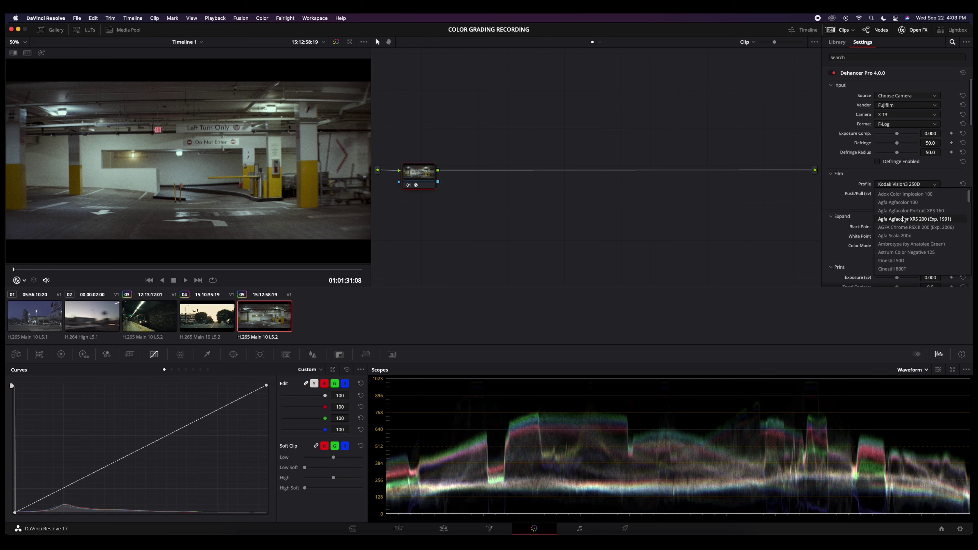
scroll(906, 231, down, 1)
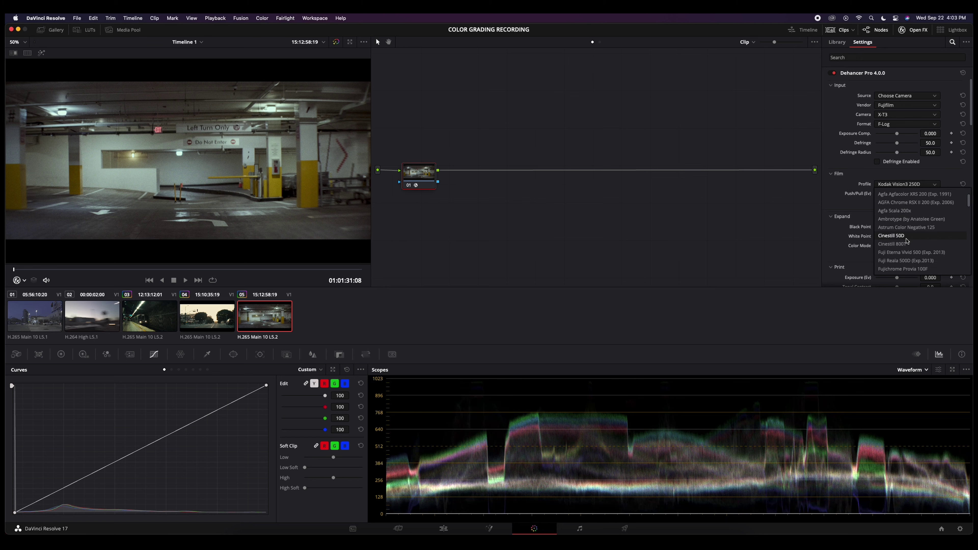
scroll(909, 238, up, 3)
scroll(909, 237, down, 1)
click(907, 245)
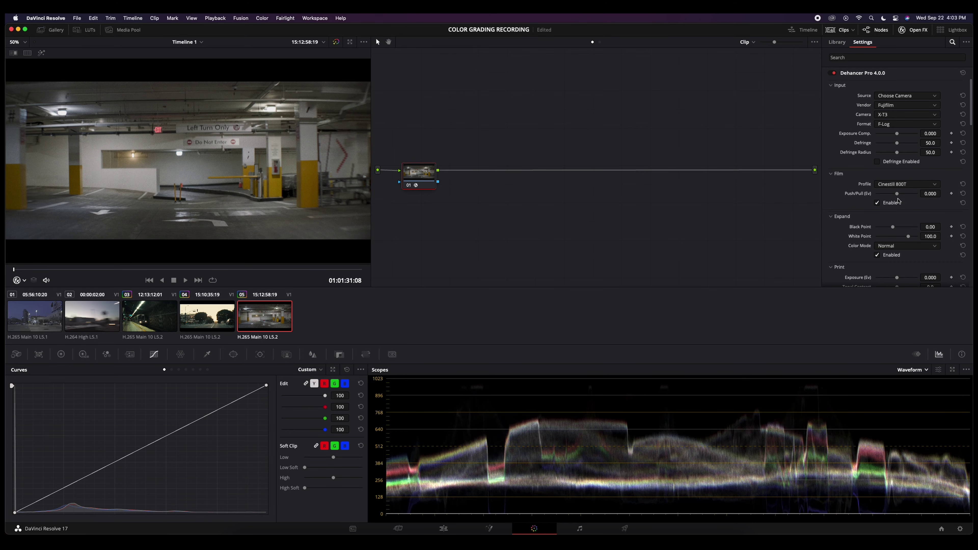
drag(897, 194, 901, 196)
Reset Push/Pull to 0.000, try Black Point at -7.15, then reset it to 0.00
click(963, 194)
scroll(860, 191, down, 4)
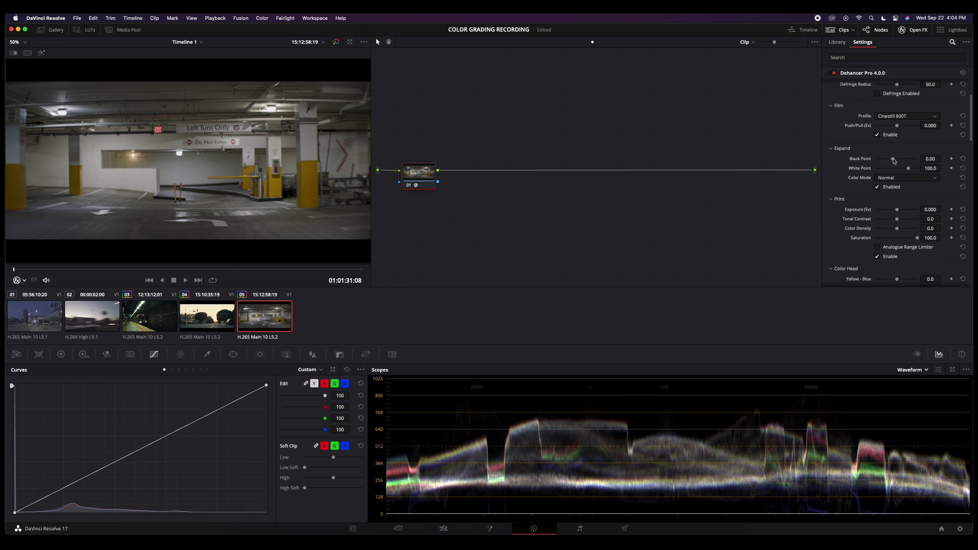
drag(893, 161, 893, 160)
drag(897, 210, 899, 208)
scroll(290, 204, up, 5)
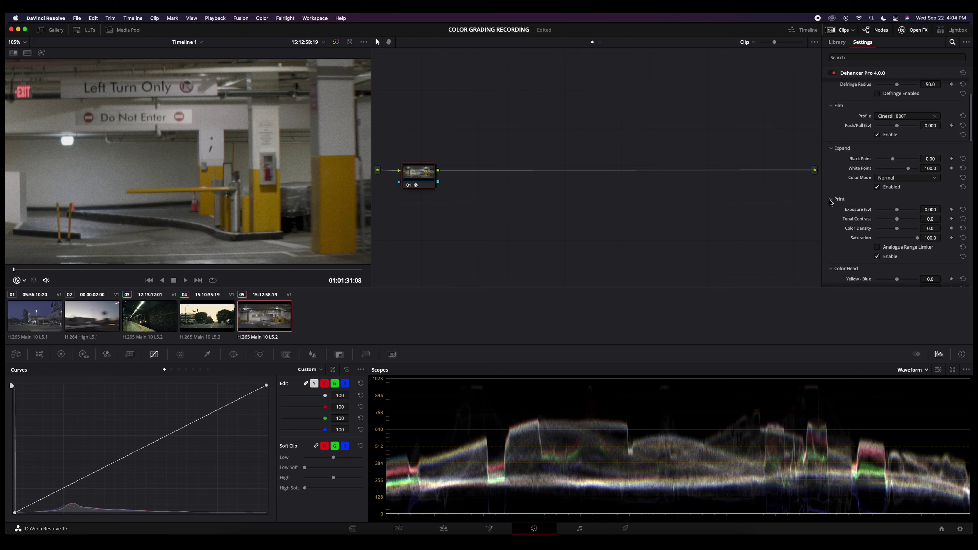
drag(893, 161, 887, 160)
scroll(281, 188, down, 5)
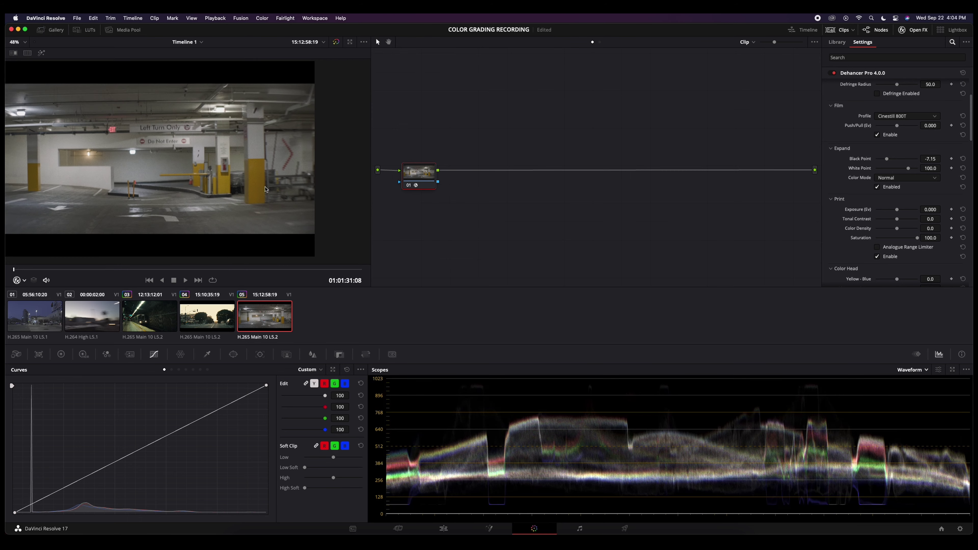
scroll(335, 158, up, 1)
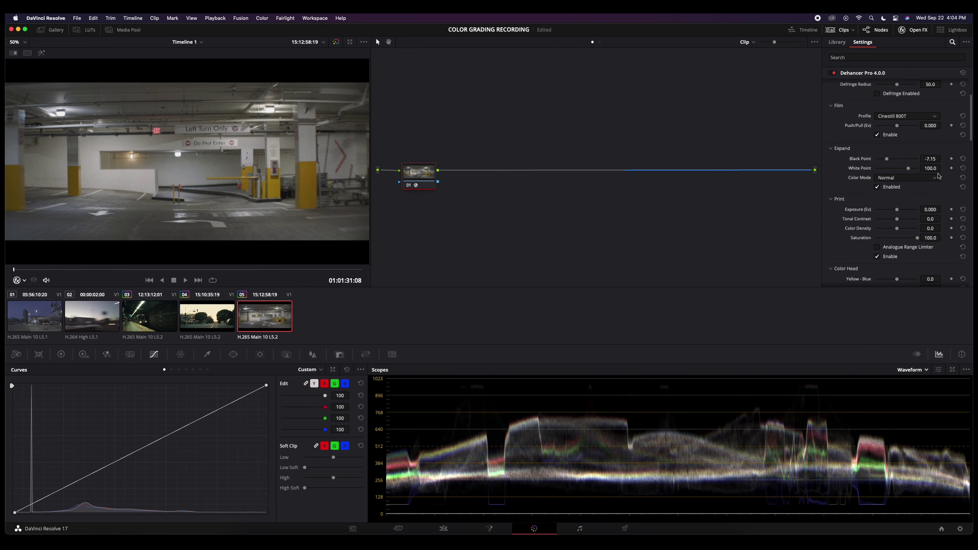
click(963, 158)
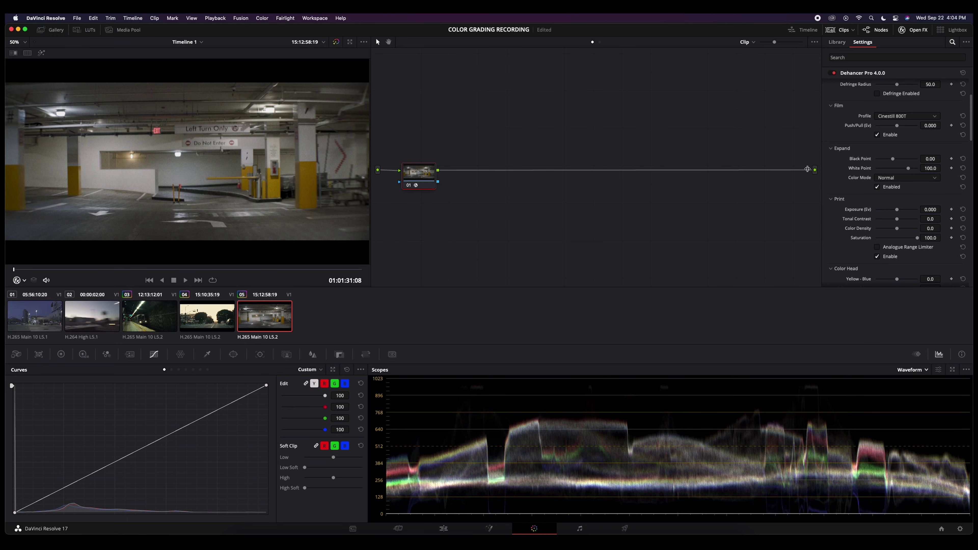
Centre node 01 in the graph and set Dehancer's input source to Rec.709
drag(417, 178, 559, 173)
scroll(893, 111, up, 3)
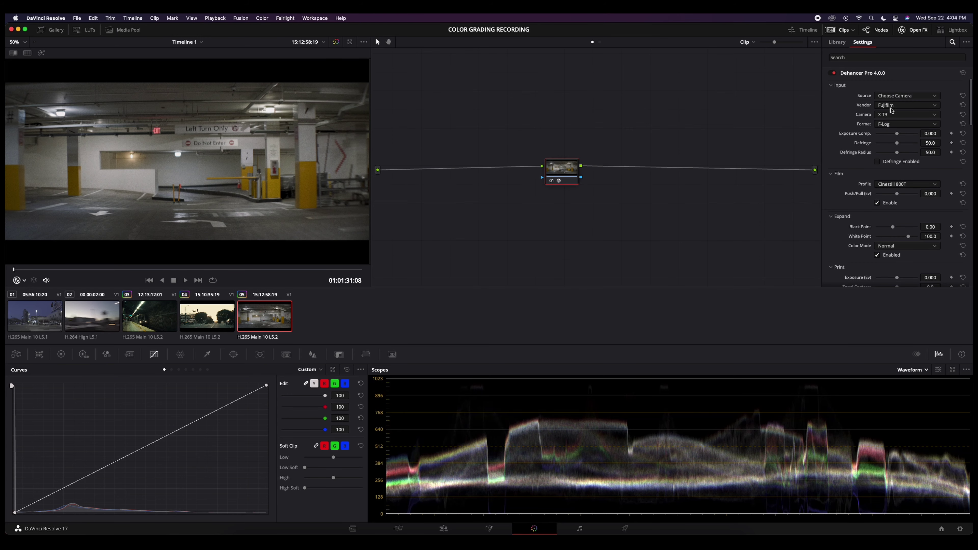
click(901, 96)
click(902, 105)
Add a serial node before the Dehancer node and apply Color Space Transform to it
drag(567, 169, 592, 170)
right_click(591, 169)
mouse_move(628, 207)
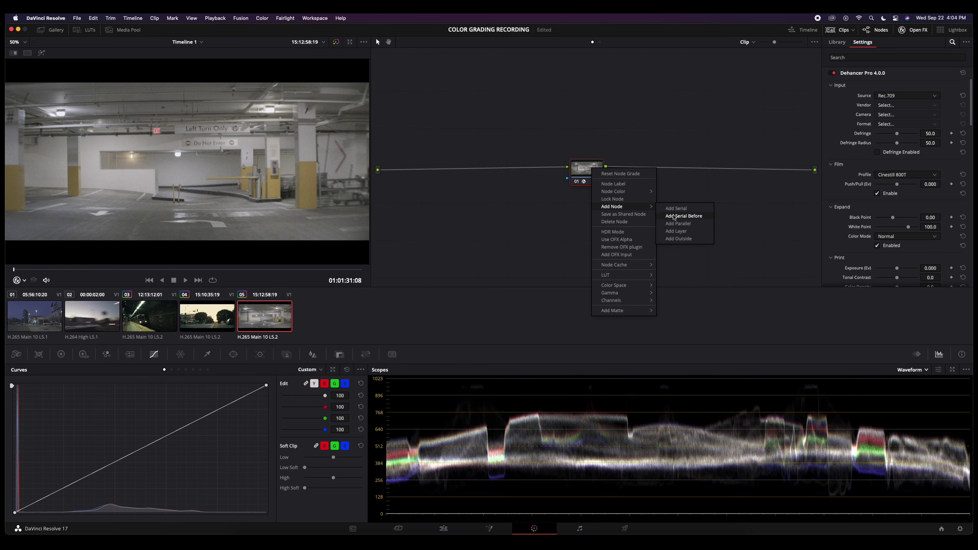
click(683, 215)
drag(865, 130, 536, 170)
Set the CST input to Rec.2020 / FujiFilm F-Log and output to Rec.709 / Rec.709
click(907, 96)
scroll(908, 141, down, 3)
click(897, 174)
click(907, 104)
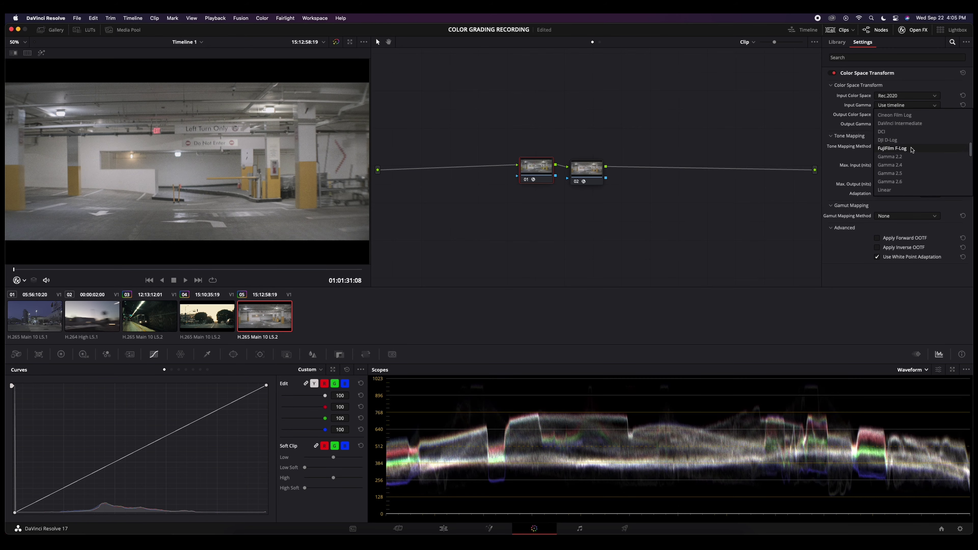
click(892, 148)
click(906, 115)
click(897, 148)
click(907, 123)
scroll(901, 143, down, 5)
click(904, 159)
click(586, 170)
scroll(859, 186, down, 5)
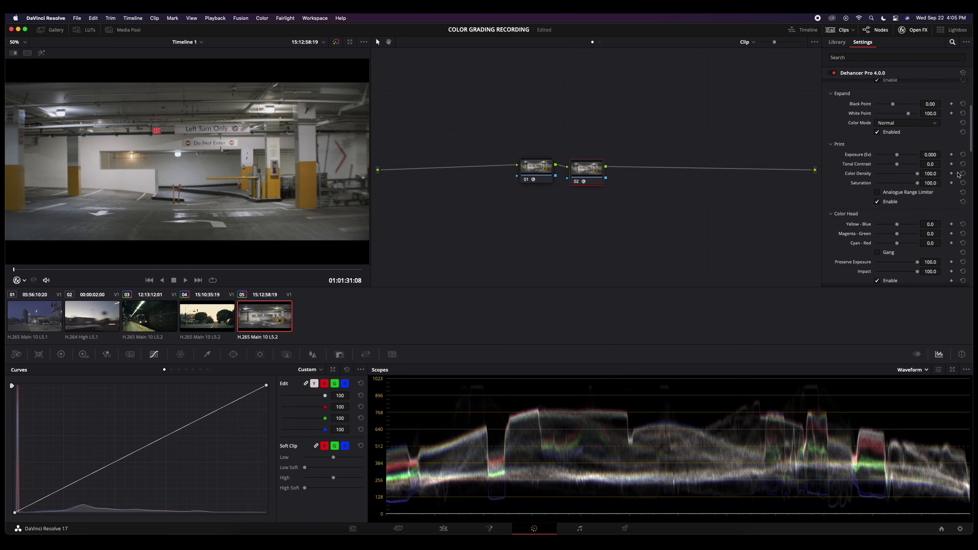
scroll(897, 181, down, 2)
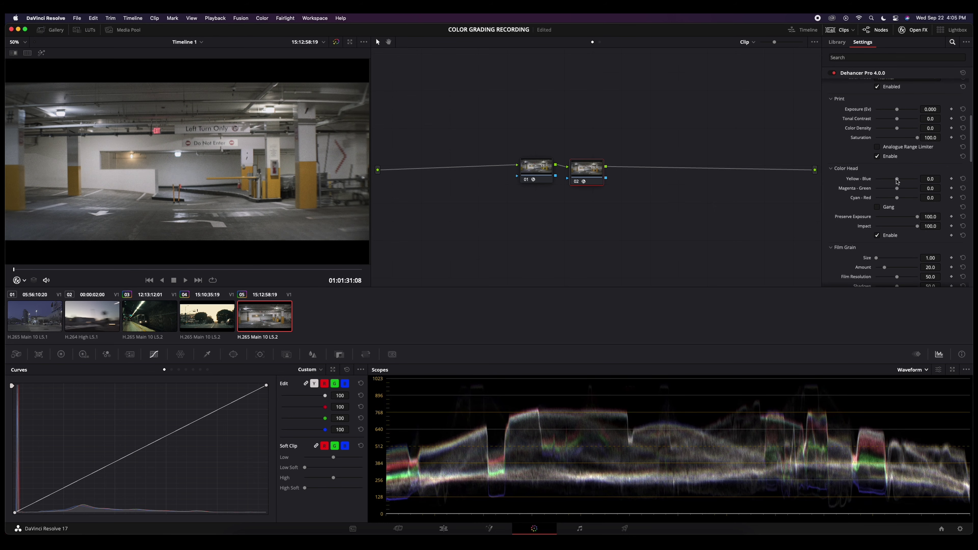
drag(897, 181, 892, 180)
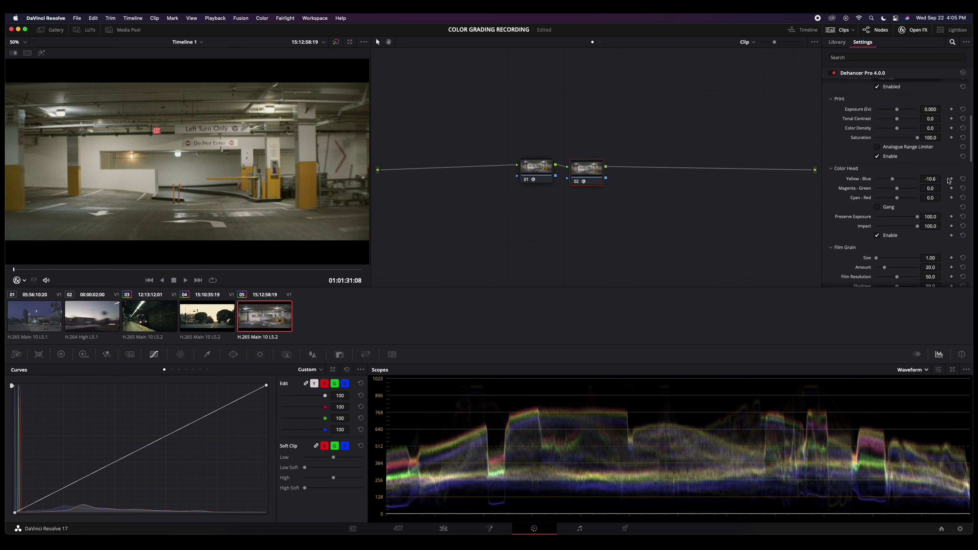
click(962, 179)
scroll(876, 161, down, 2)
scroll(876, 161, down, 3)
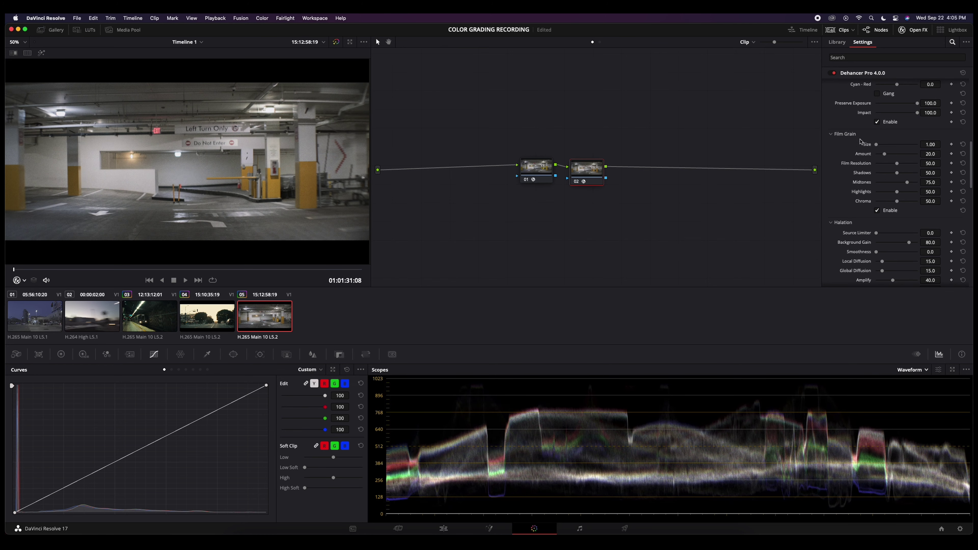
scroll(211, 219, up, 5)
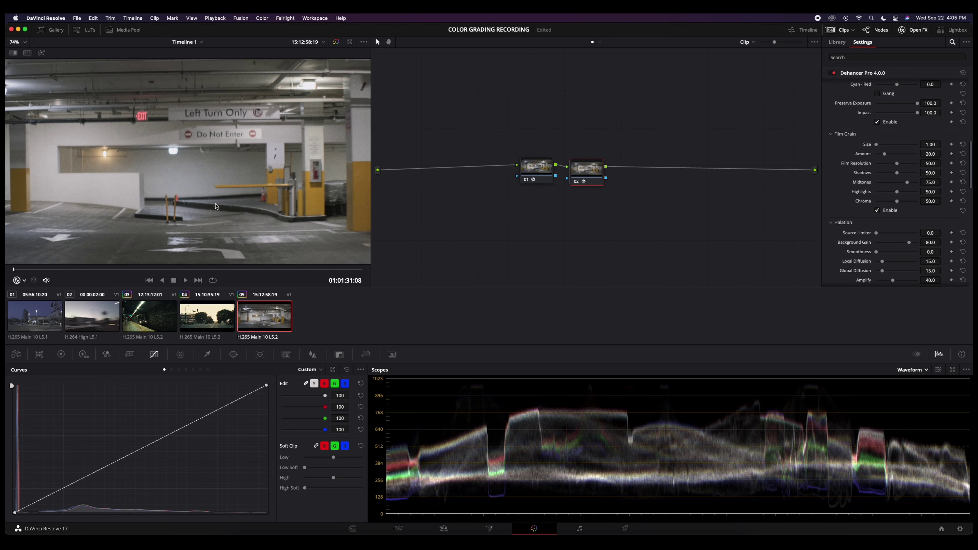
drag(229, 194, 188, 215)
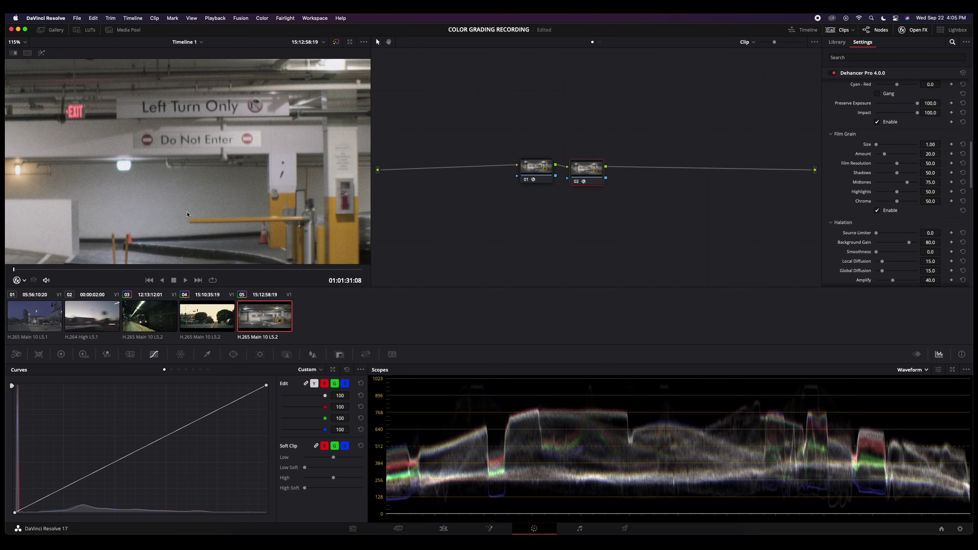
scroll(187, 215, up, 3)
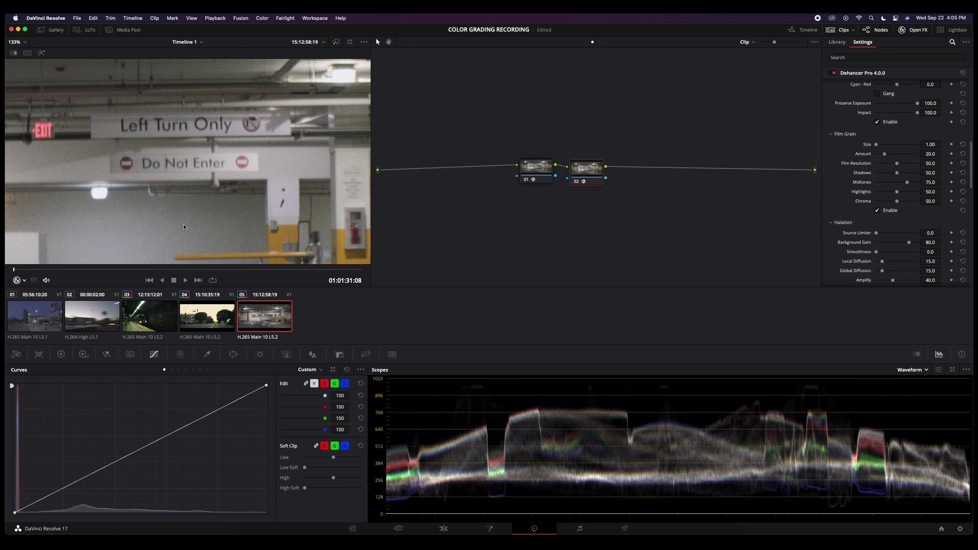
scroll(184, 227, up, 2)
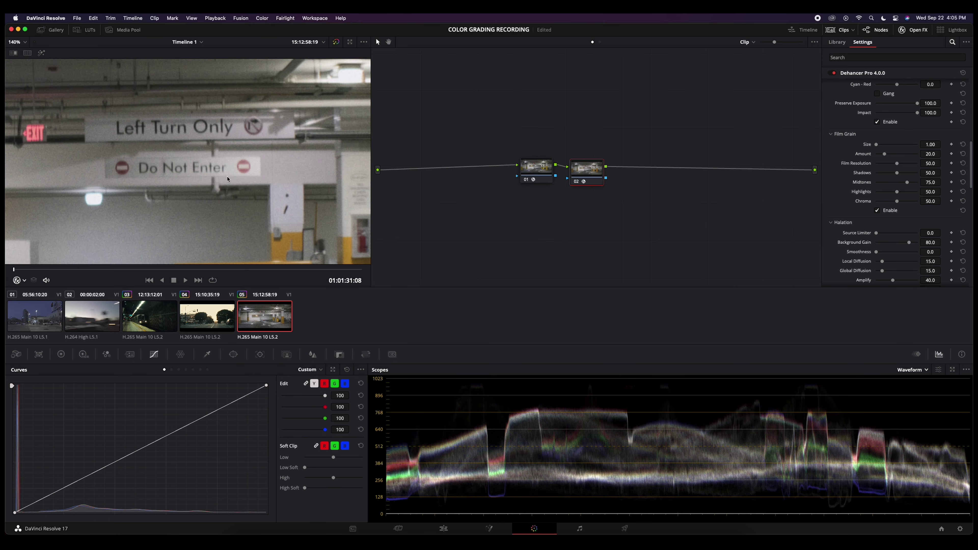
click(890, 212)
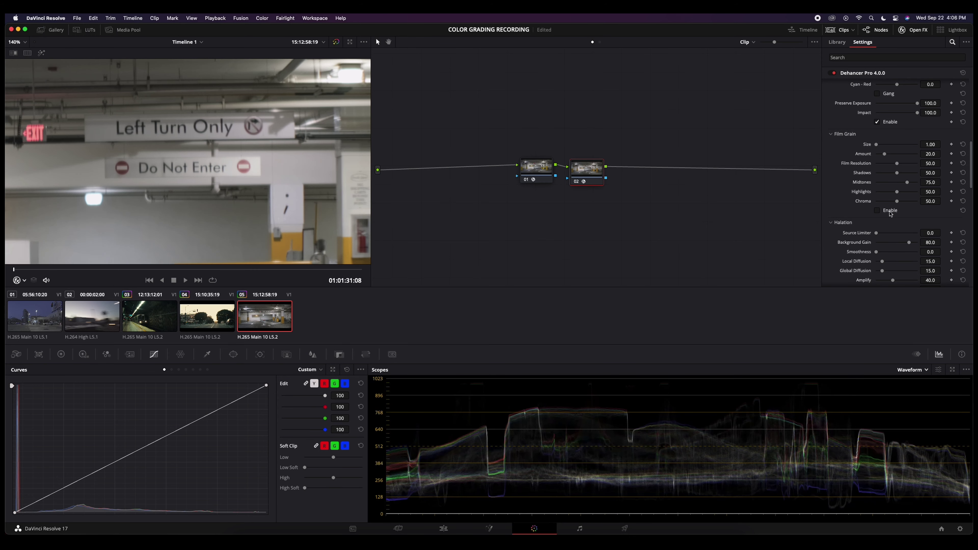
Fit the whole frame in the viewer and turn Dehancer film grain back on
key(shift+z)
click(882, 211)
scroll(885, 218, down, 3)
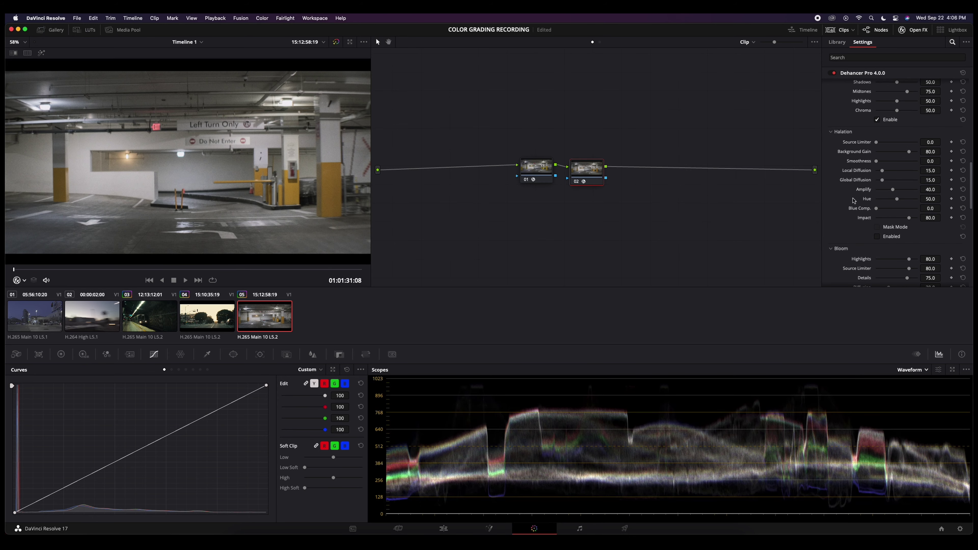
scroll(291, 173, down, 2)
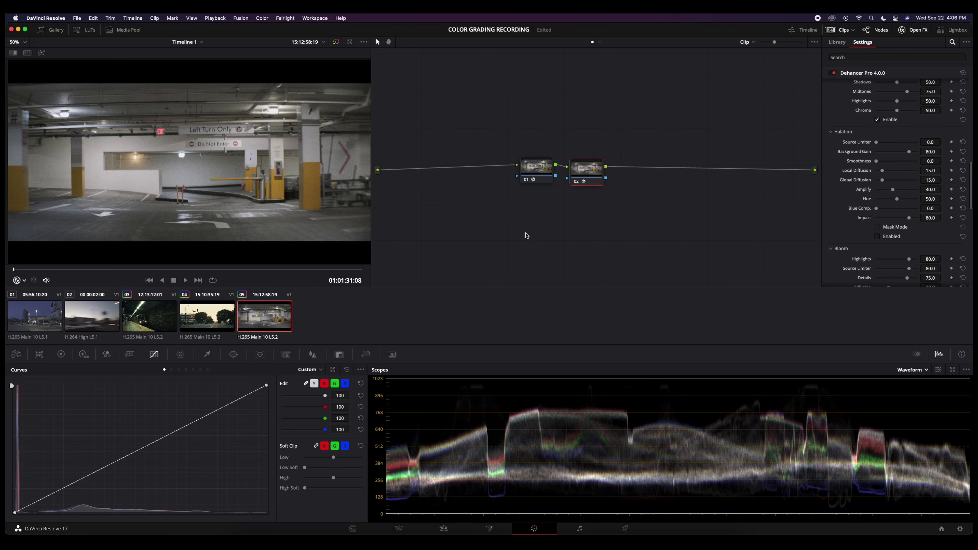
Enable halation and set Local Diffusion 37.6, Global Diffusion 61.5 and Amplify 53.2 using Mask Mode
click(886, 237)
click(892, 227)
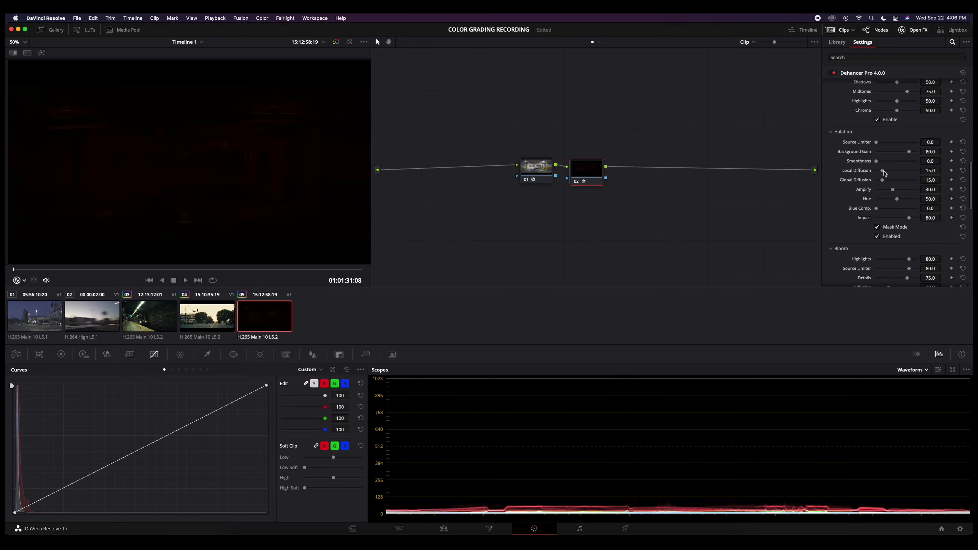
mouse_move(885, 181)
mouse_down()
mouse_move(898, 180)
mouse_move(889, 167)
mouse_up()
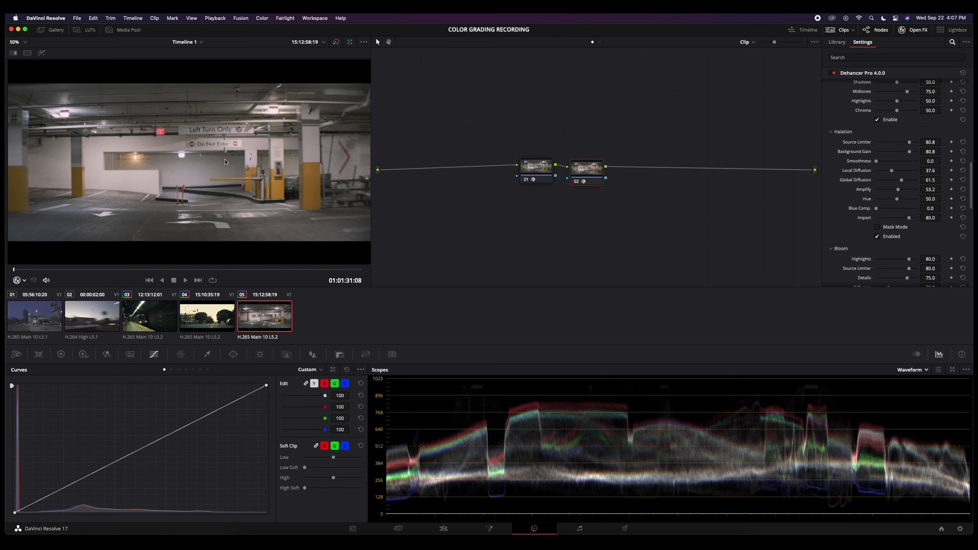
scroll(335, 81, up, 5)
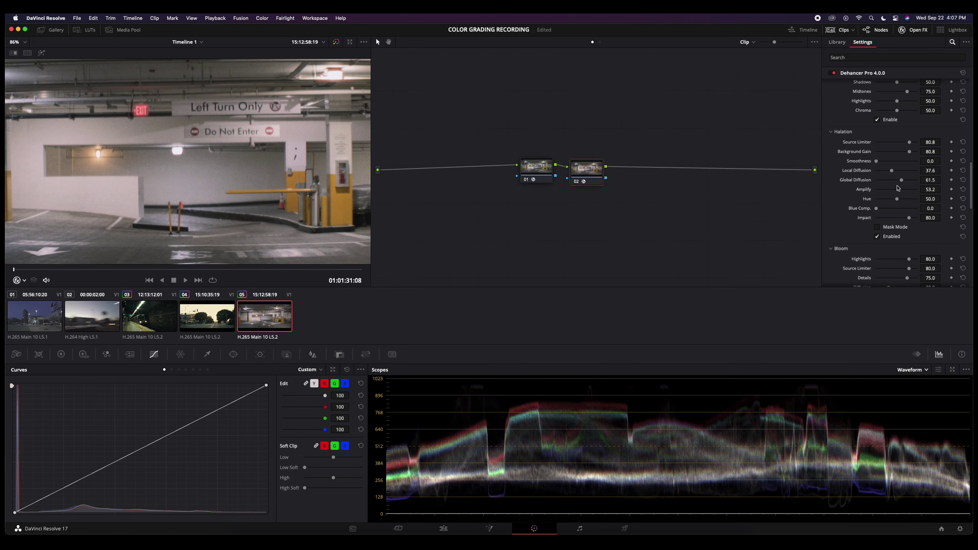
Enable the Dehancer bloom effect
scroll(295, 201, down, 3)
scroll(866, 166, down, 4)
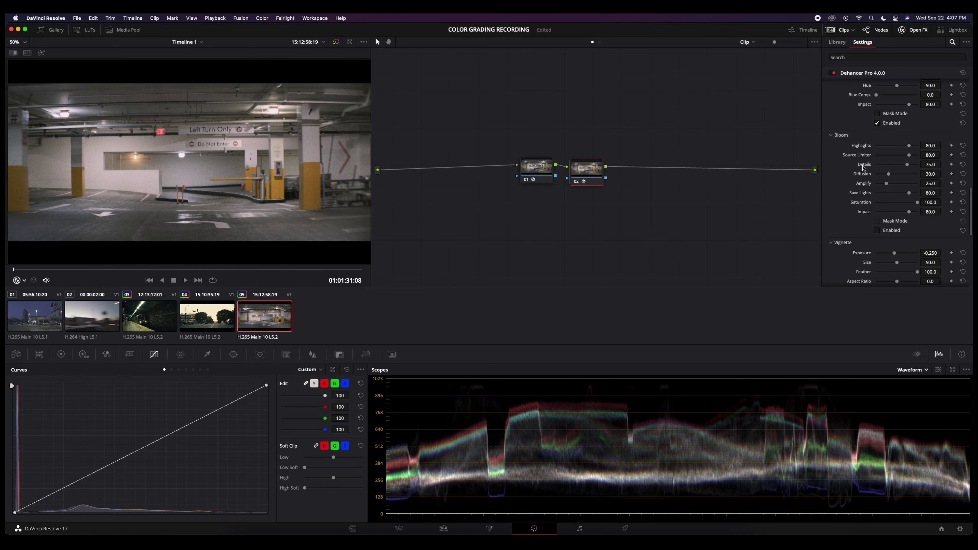
click(896, 231)
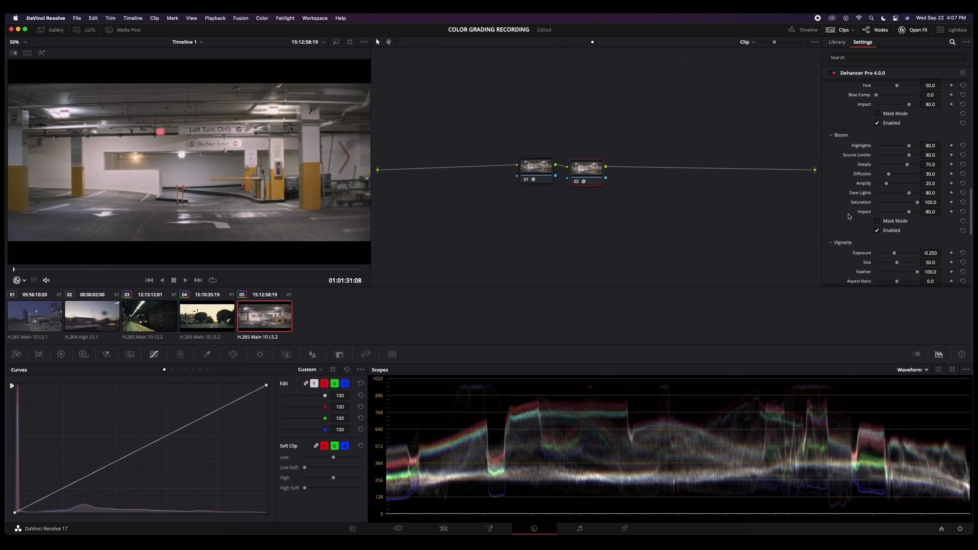
scroll(850, 215, down, 5)
drag(971, 262, 970, 128)
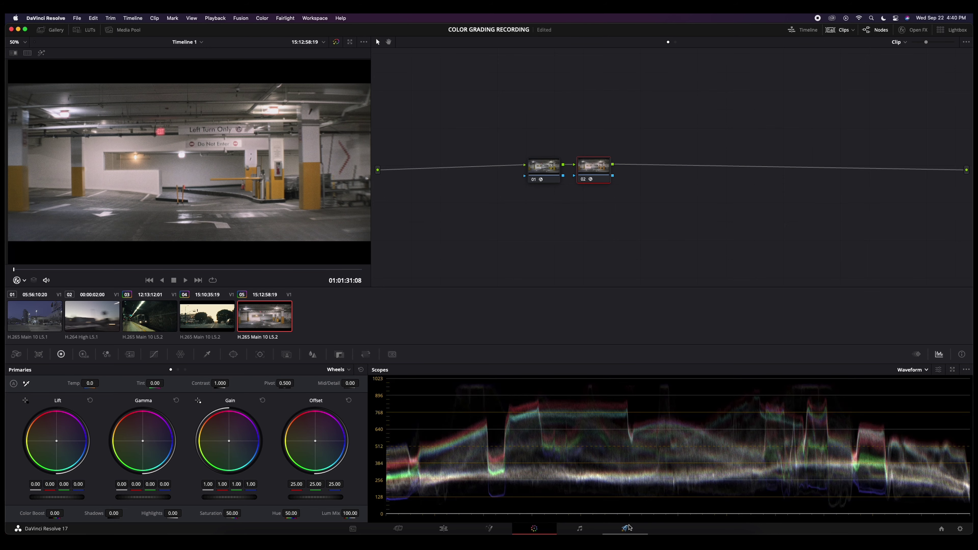
On the Deliver page, set the render resolution to 3840 x 2160 Ultra HD
click(628, 529)
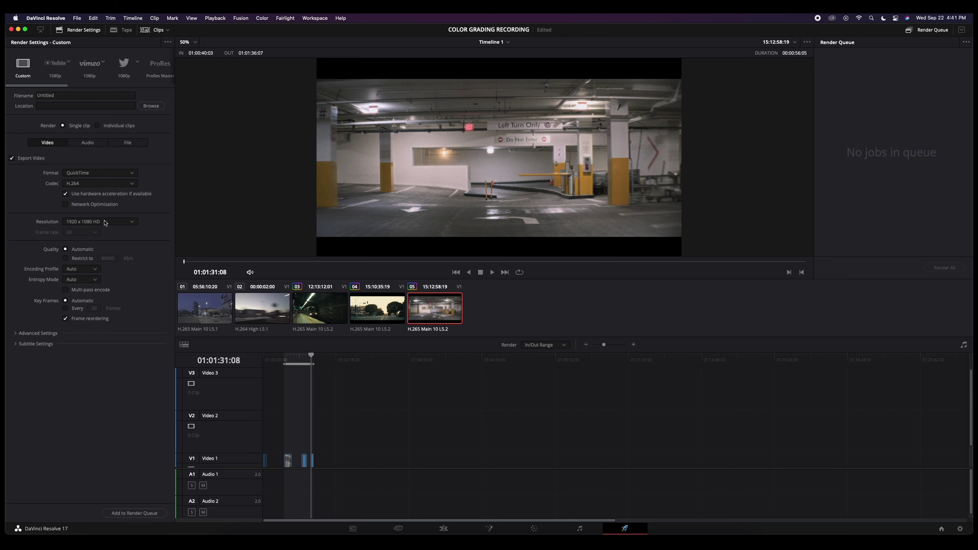
click(115, 223)
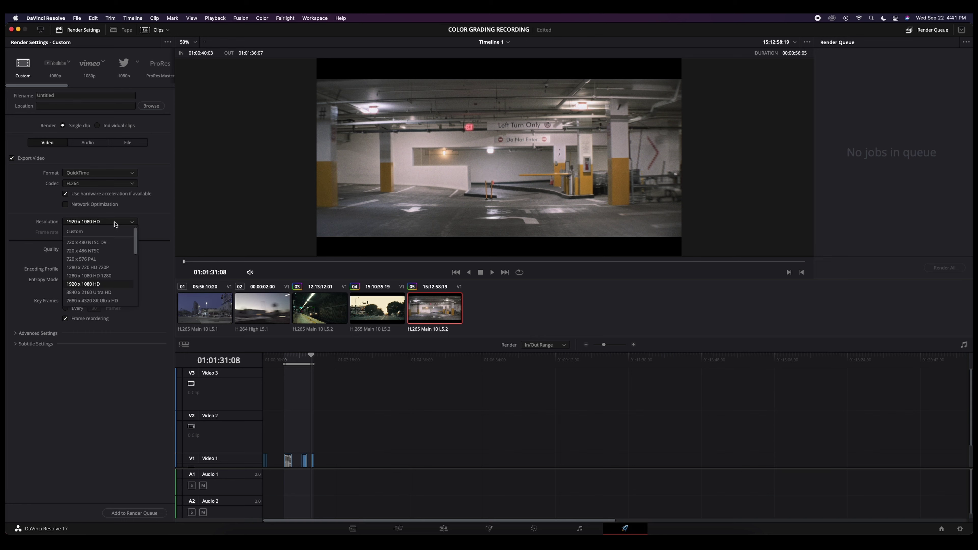
click(117, 293)
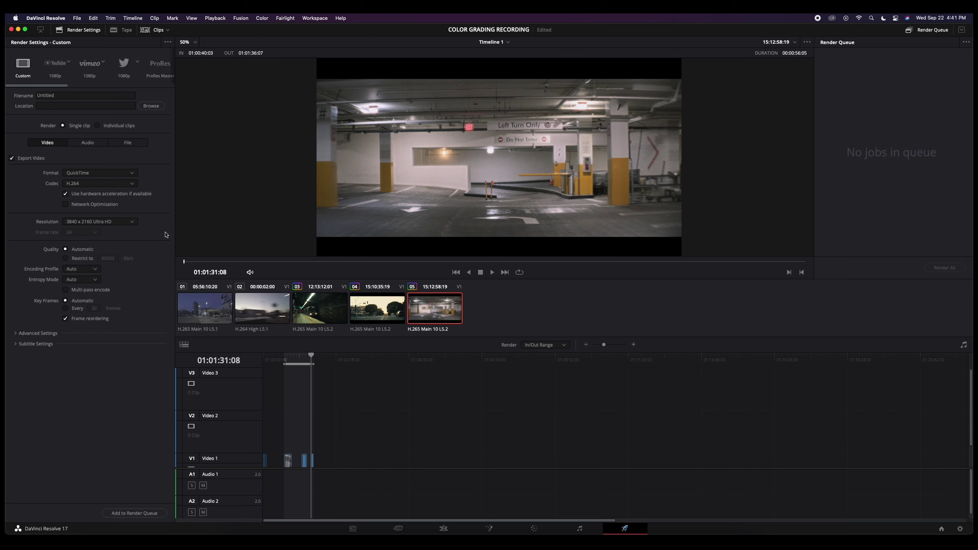
Switch Quality to 'Restrict to' and clear the old Kb/s bitrate value
click(86, 261)
double_click(107, 259)
key(BackSpace)
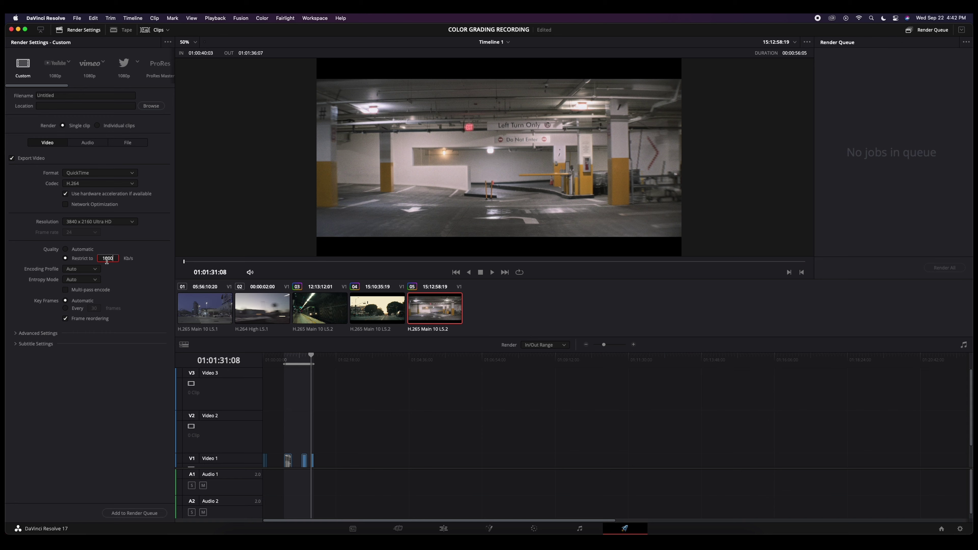